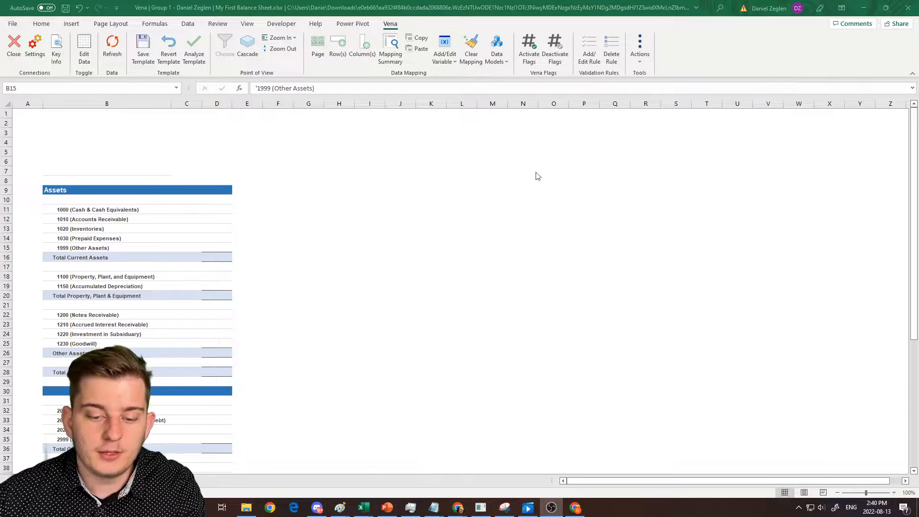
Open the worksheet listing the dimensions and check it against the Vena data model's dimensions in the browser
{"action": "left_click", "coordinate": [239, 197]}
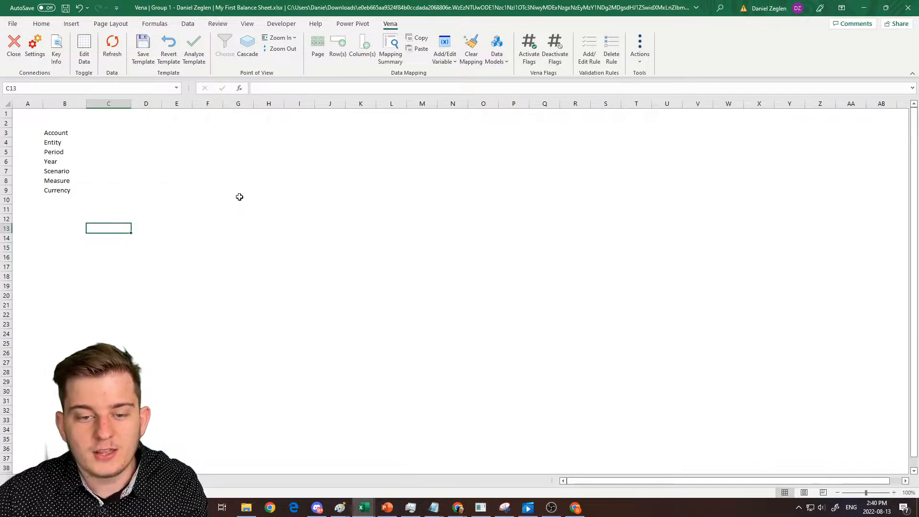
{"action": "key", "text": "Up"}
{"action": "key", "text": "Up"}
{"action": "key", "text": "Up"}
{"action": "key", "text": "Left"}
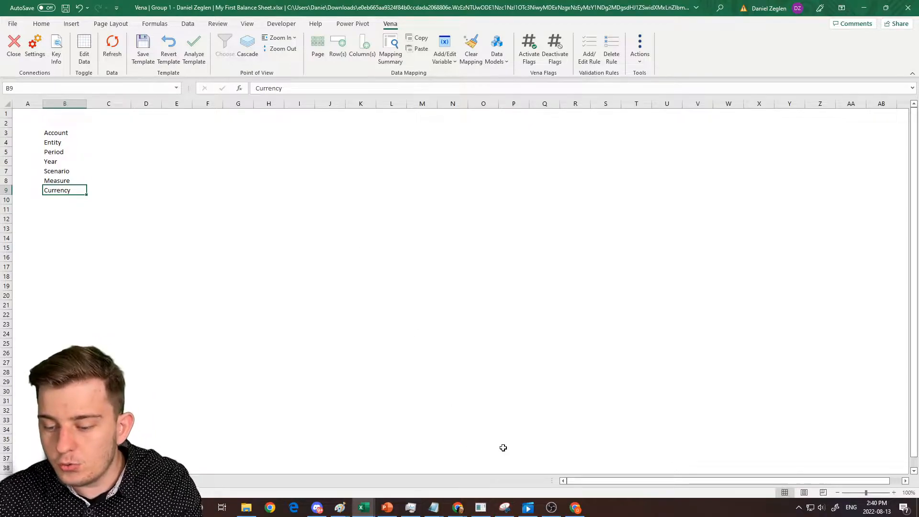
{"action": "left_click", "coordinate": [577, 507]}
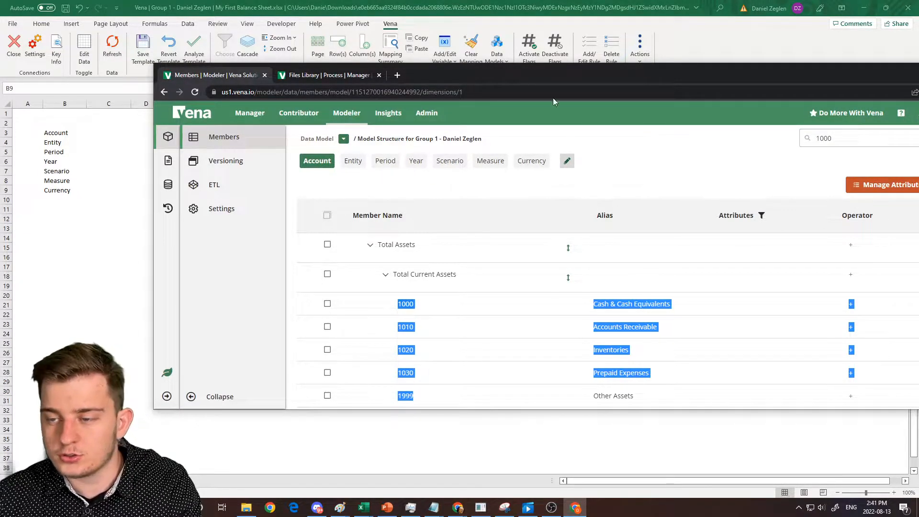
{"action": "left_click_drag", "start_coordinate": [540, 79], "coordinate": [918, 81]}
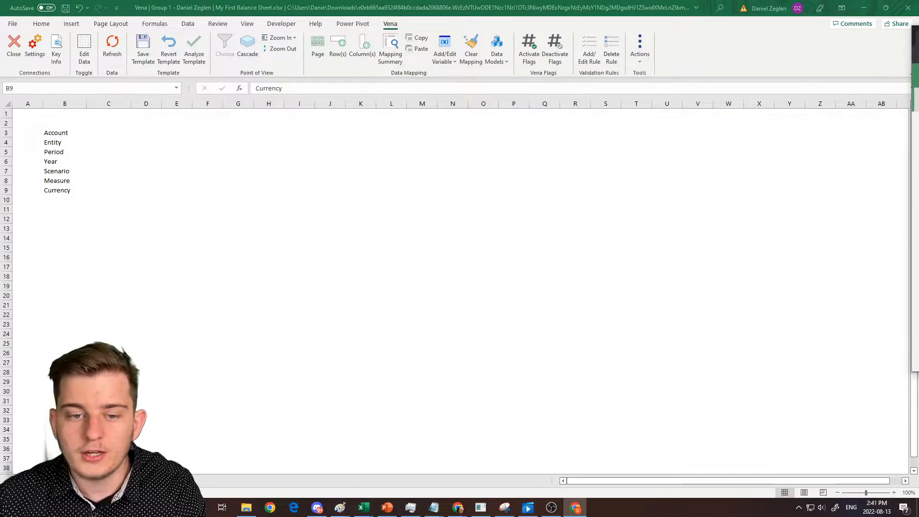
{"action": "left_click", "coordinate": [213, 161]}
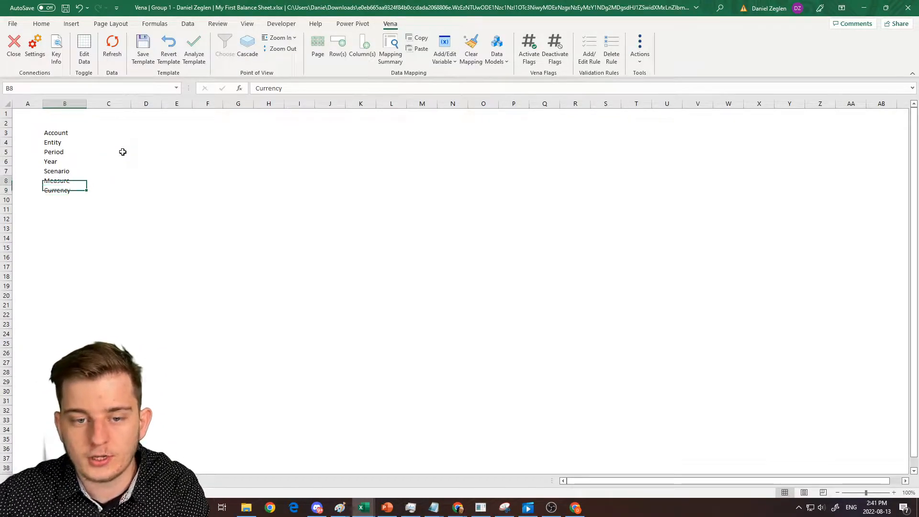
Review the dimension list from Account to Currency in B3:B9
{"action": "key", "text": "shift+Up"}
{"action": "key", "text": "shift+Up"}
{"action": "key", "text": "shift+Up"}
{"action": "key", "text": "shift+Up"}
{"action": "key", "text": "shift+Up"}
{"action": "key", "text": "shift+Up"}
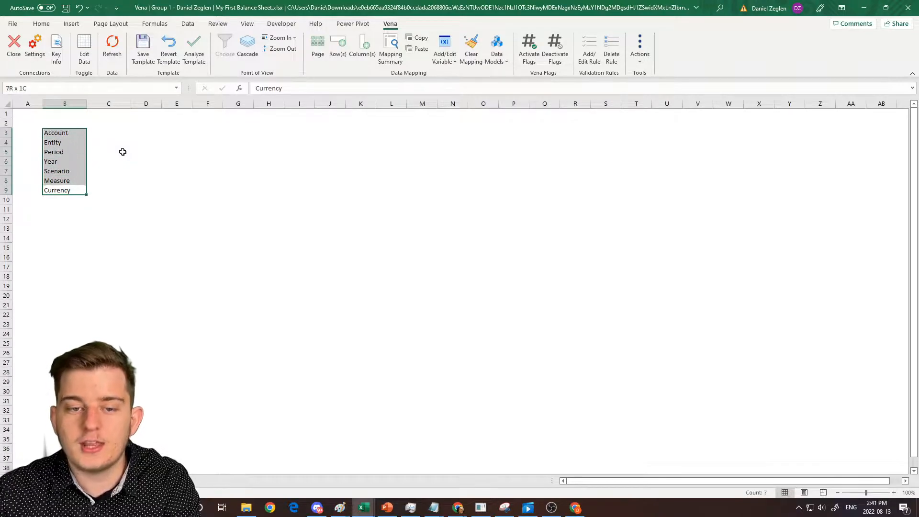
{"action": "key", "text": "Down"}
{"action": "key", "text": "Down"}
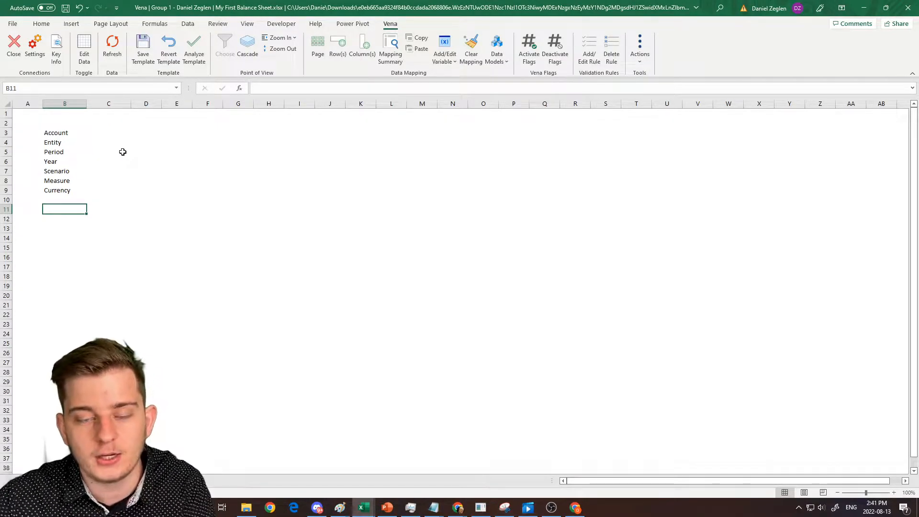
{"action": "key", "text": "Up"}
{"action": "key", "text": "Up"}
{"action": "key", "text": "Up"}
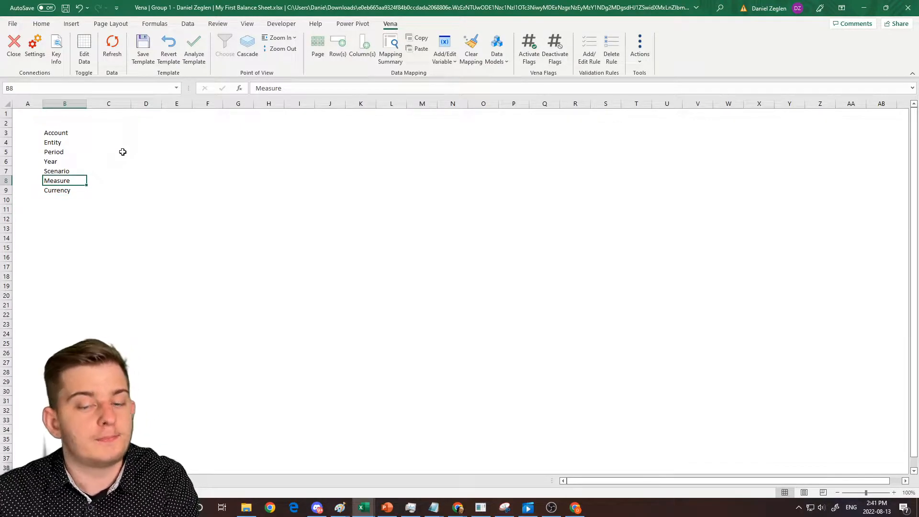
{"action": "key", "text": "shift+Up"}
{"action": "key", "text": "shift+Up"}
{"action": "key", "text": "shift+Up"}
{"action": "key", "text": "shift+Up"}
{"action": "key", "text": "shift+Up"}
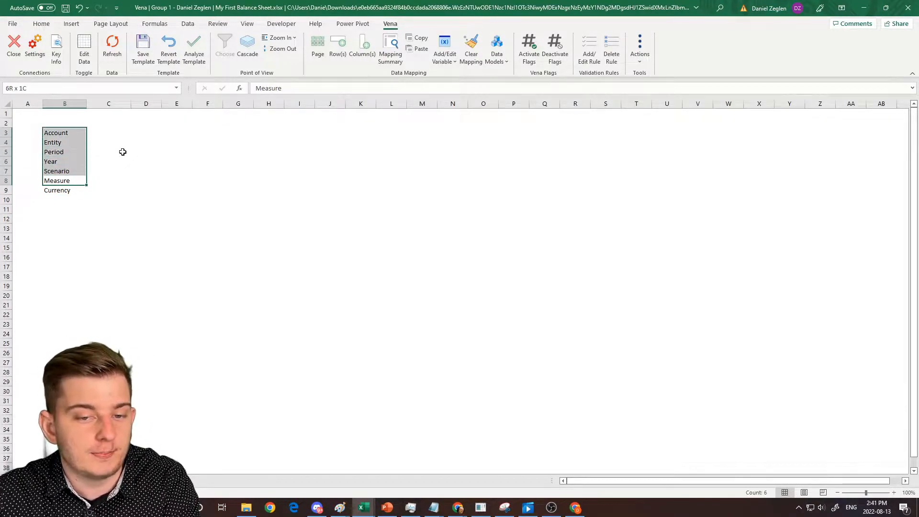
{"action": "key", "text": "Down"}
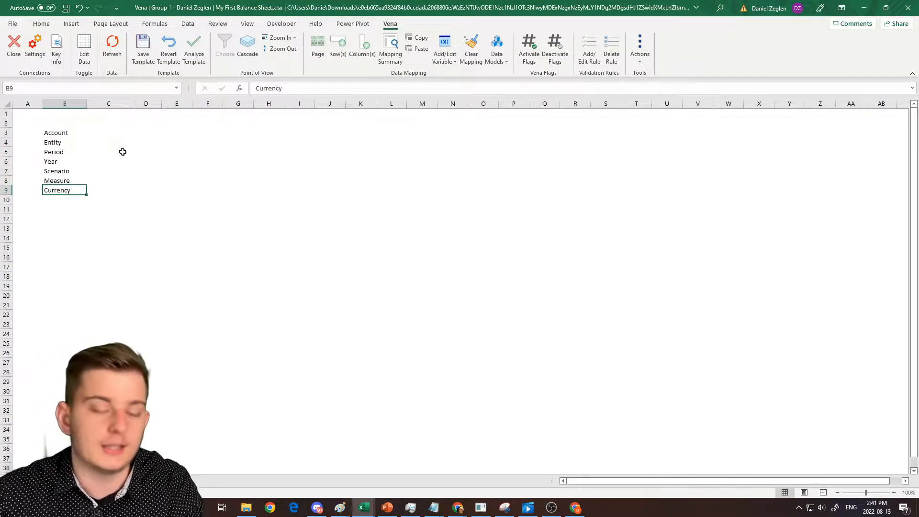
{"action": "key", "text": "shift+Up"}
{"action": "key", "text": "shift+Up"}
{"action": "key", "text": "shift+Up"}
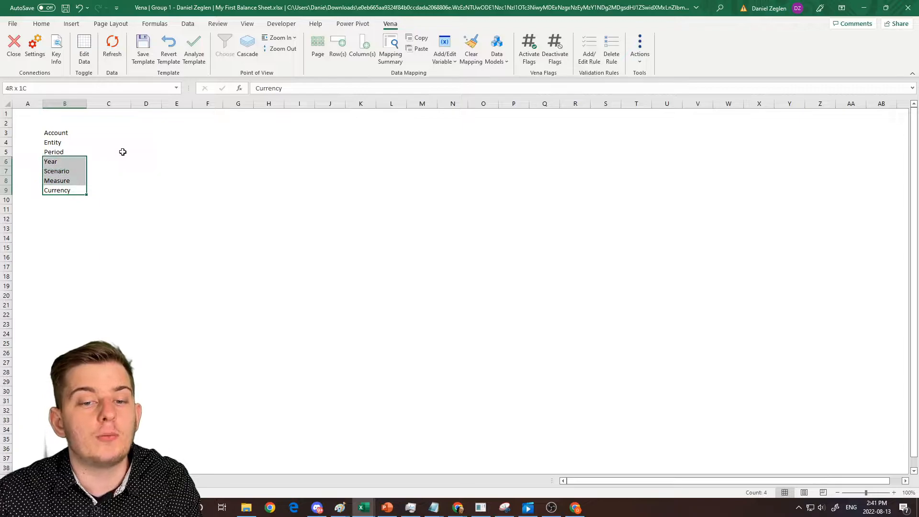
{"action": "key", "text": "shift+Up"}
{"action": "key", "text": "shift+Up"}
{"action": "key", "text": "shift+Up"}
{"action": "key", "text": "Up"}
{"action": "key", "text": "Up"}
{"action": "key", "text": "Up"}
{"action": "key", "text": "Up"}
{"action": "key", "text": "Up"}
{"action": "key", "text": "Up"}
{"action": "key", "text": "Down"}
{"action": "key", "text": "Down"}
{"action": "key", "text": "Down"}
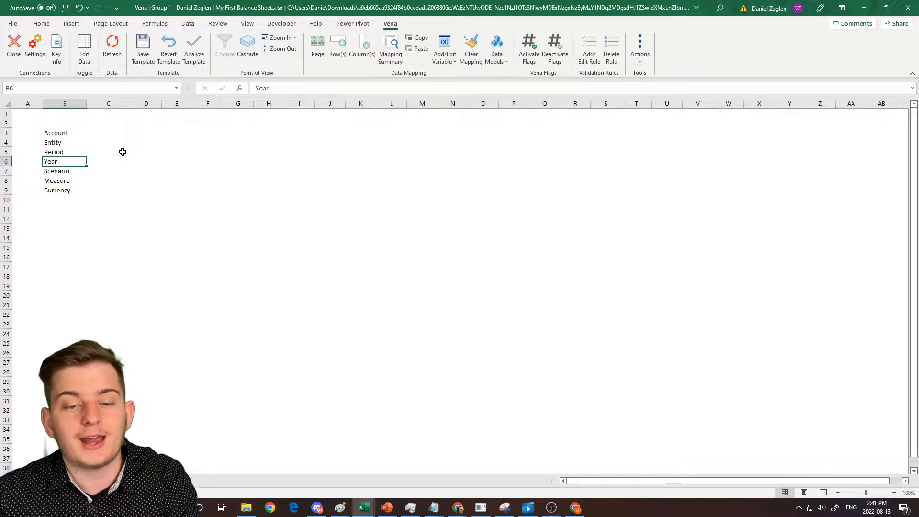
{"action": "key", "text": "Down"}
{"action": "key", "text": "Down"}
{"action": "key", "text": "Down"}
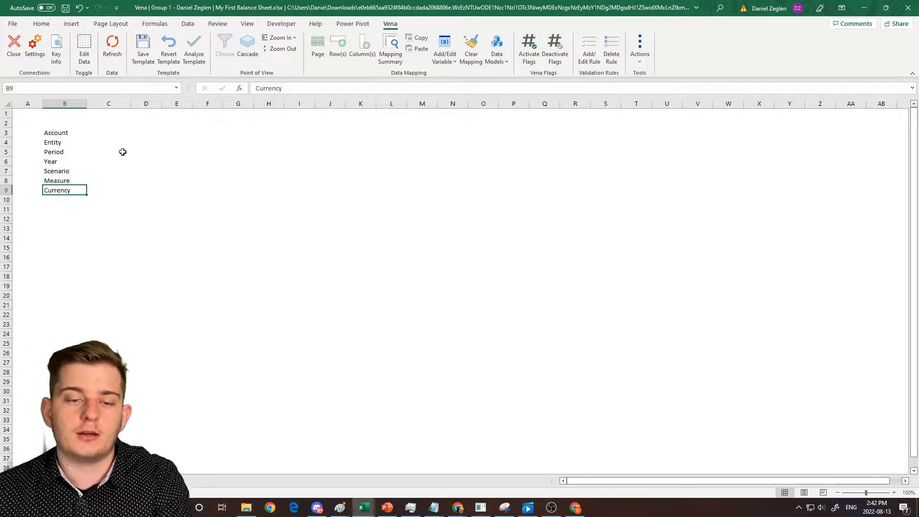
{"action": "key", "text": "Right"}
{"action": "key", "text": "Up"}
{"action": "key", "text": "Up"}
{"action": "key", "text": "Up"}
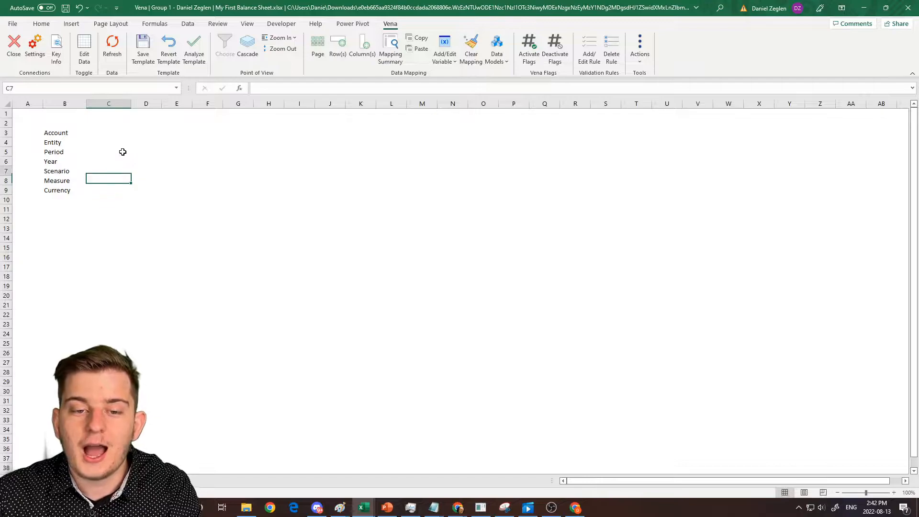
{"action": "key", "text": "Up"}
{"action": "key", "text": "Up"}
{"action": "key", "text": "Up"}
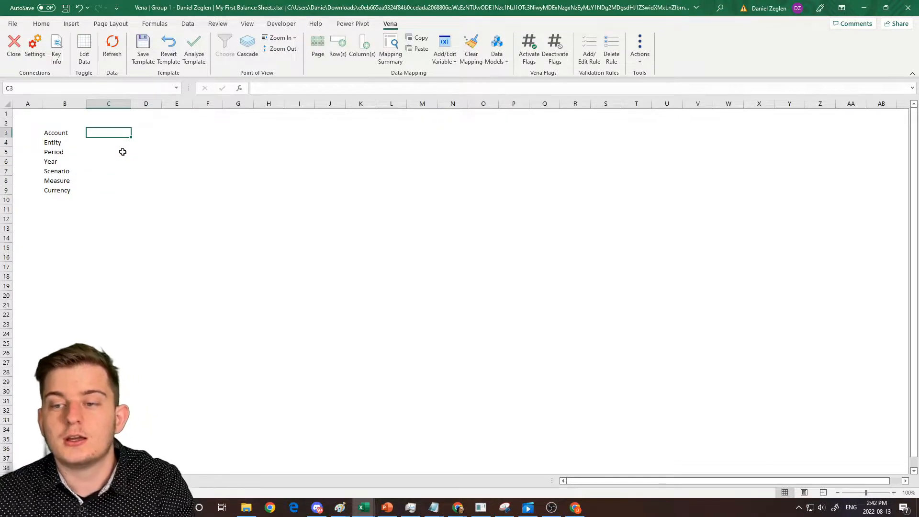
{"action": "left_click", "coordinate": [67, 217]}
{"action": "left_click_drag", "start_coordinate": [67, 217], "coordinate": [210, 224]}
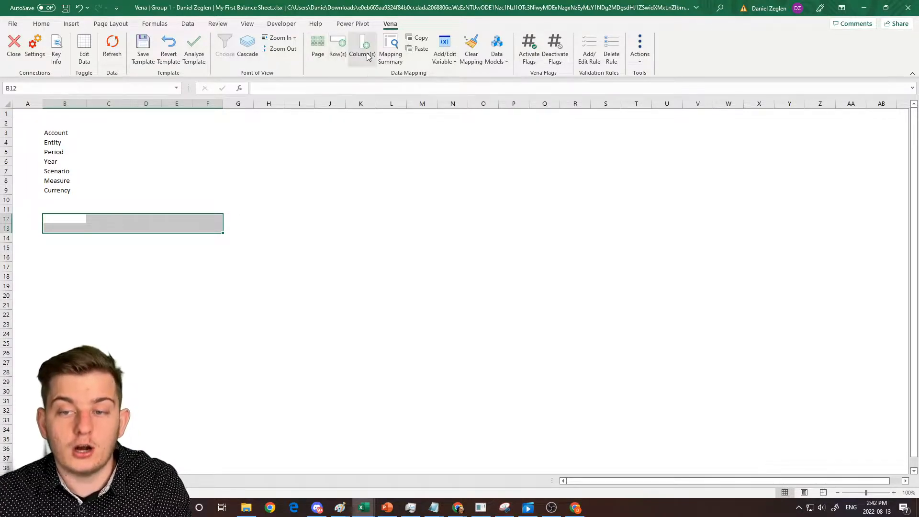
{"action": "left_click", "coordinate": [80, 221]}
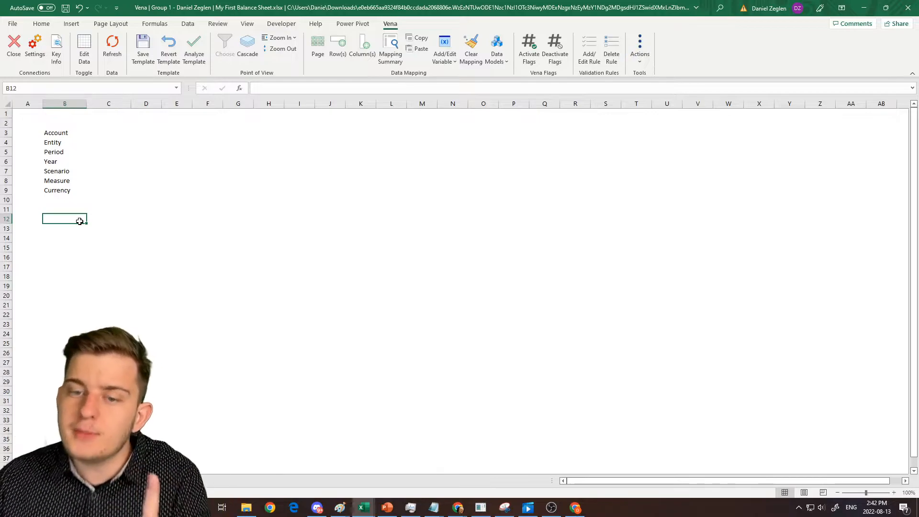
{"action": "key", "text": "Up"}
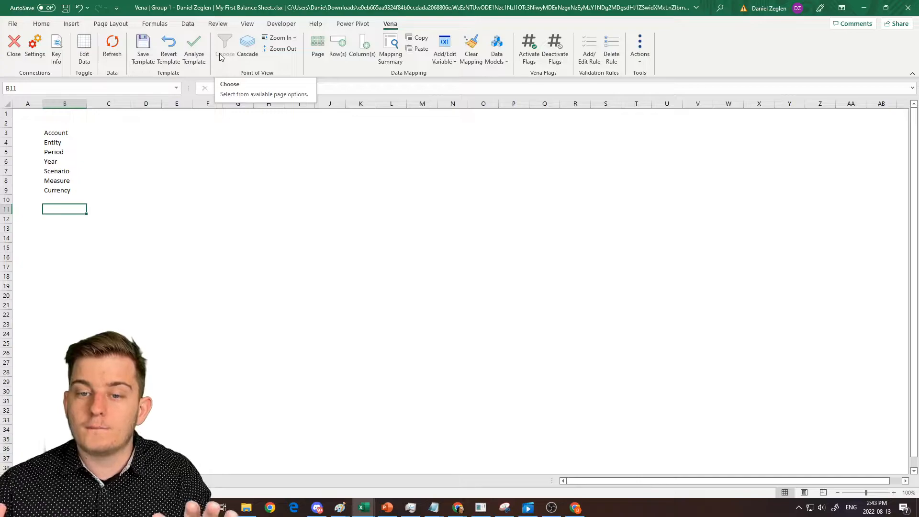
{"action": "key", "text": "Up"}
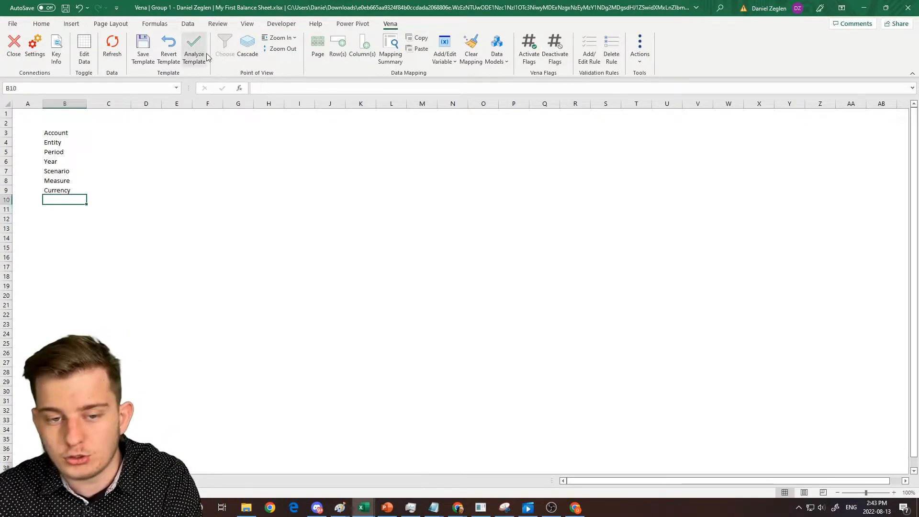
{"action": "key", "text": "Down"}
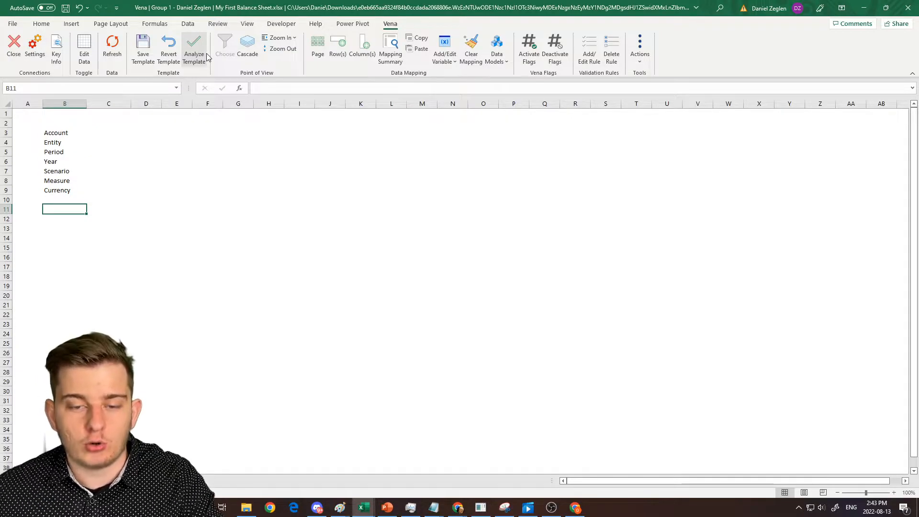
{"action": "key", "text": "Right"}
{"action": "key", "text": "Right"}
{"action": "key", "text": "Right"}
{"action": "key", "text": "Down"}
{"action": "key", "text": "Left"}
{"action": "key", "text": "Left"}
{"action": "key", "text": "Left"}
{"action": "key", "text": "Right"}
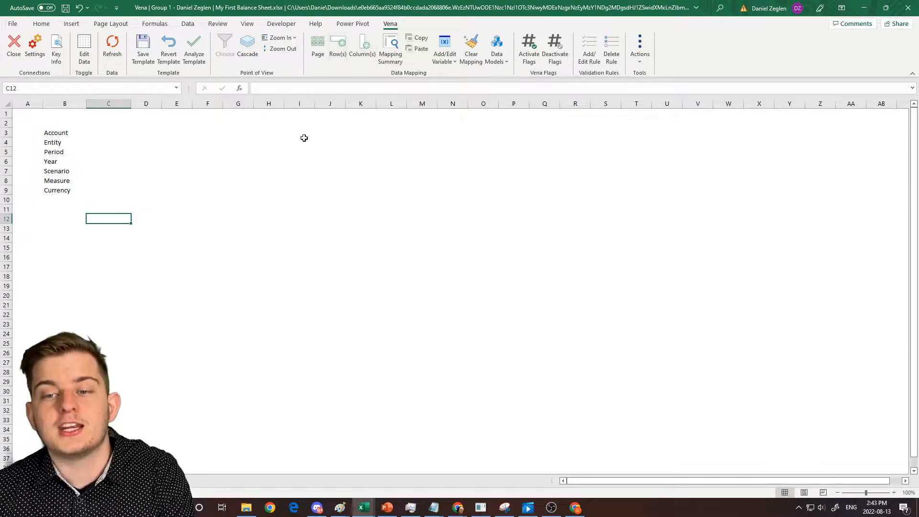
{"action": "left_click_drag", "start_coordinate": [268, 181], "coordinate": [699, 183]}
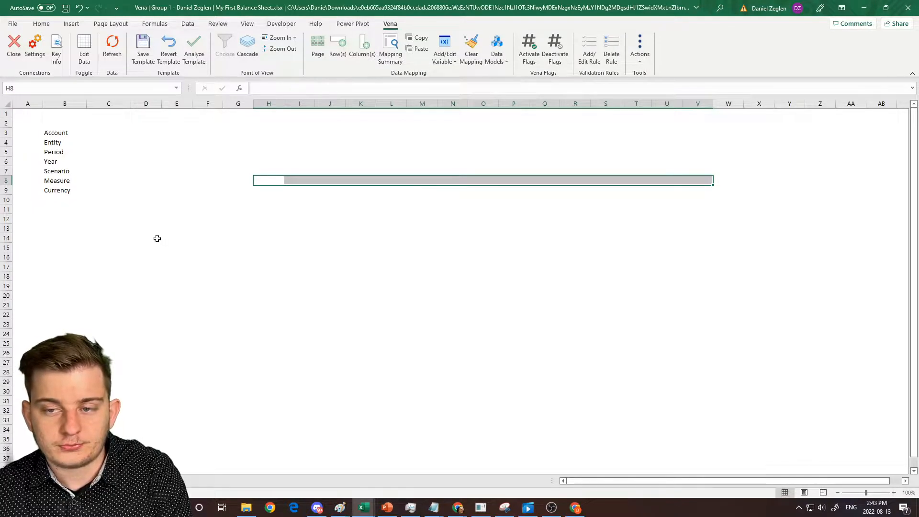
{"action": "left_click", "coordinate": [134, 217]}
{"action": "key", "text": "Left"}
{"action": "key", "text": "Left"}
{"action": "key", "text": "Up"}
{"action": "key", "text": "Up"}
{"action": "key", "text": "Up"}
{"action": "key", "text": "Up"}
{"action": "key", "text": "Up"}
{"action": "key", "text": "Up"}
{"action": "key", "text": "Up"}
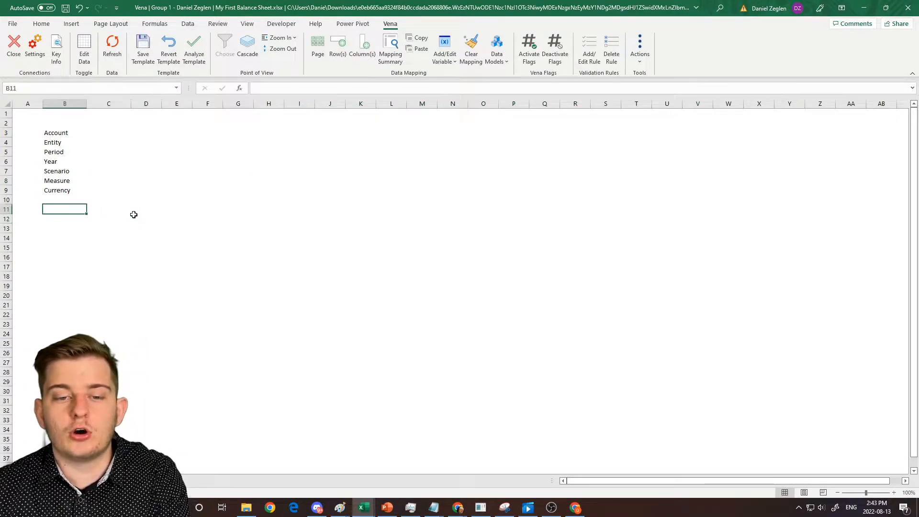
{"action": "key", "text": "Up"}
{"action": "key", "text": "Up"}
{"action": "key", "text": "Right"}
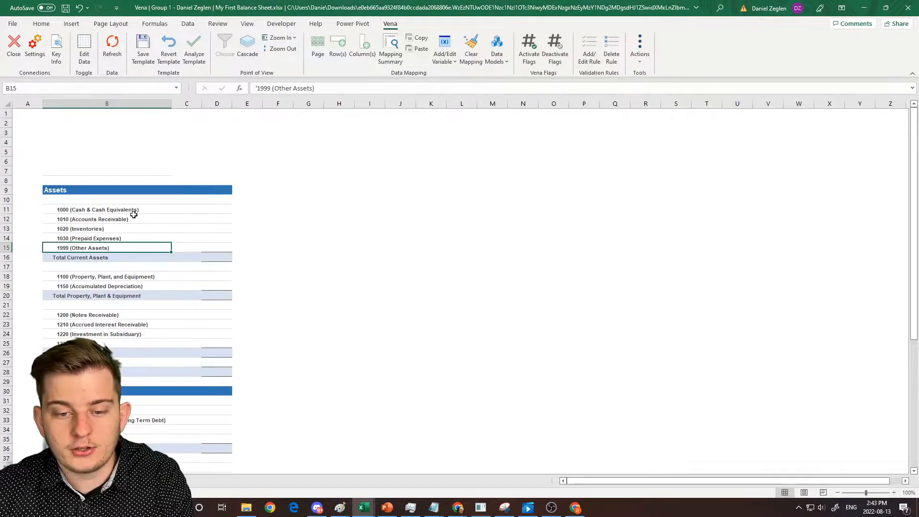
Review the asset accounts in column B of the balance sheet, and return to the dimension list
{"action": "key", "text": "Up"}
{"action": "key", "text": "Up"}
{"action": "key", "text": "Up"}
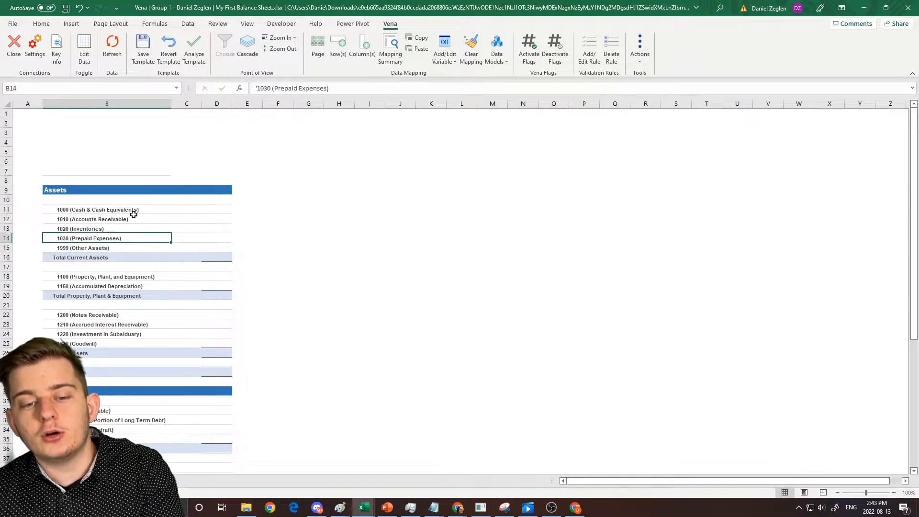
{"action": "key", "text": "Up"}
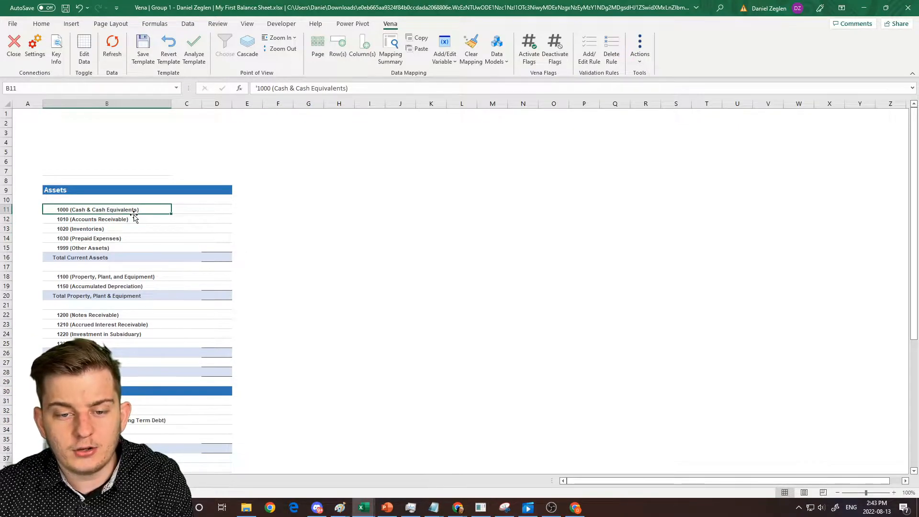
{"action": "key", "text": "Down"}
{"action": "key", "text": "Down"}
{"action": "key", "text": "Down"}
{"action": "key", "text": "Down"}
{"action": "key", "text": "Down"}
{"action": "key", "text": "Down"}
{"action": "key", "text": "Down"}
{"action": "key", "text": "Down"}
{"action": "key", "text": "ctrl+Page_Down"}
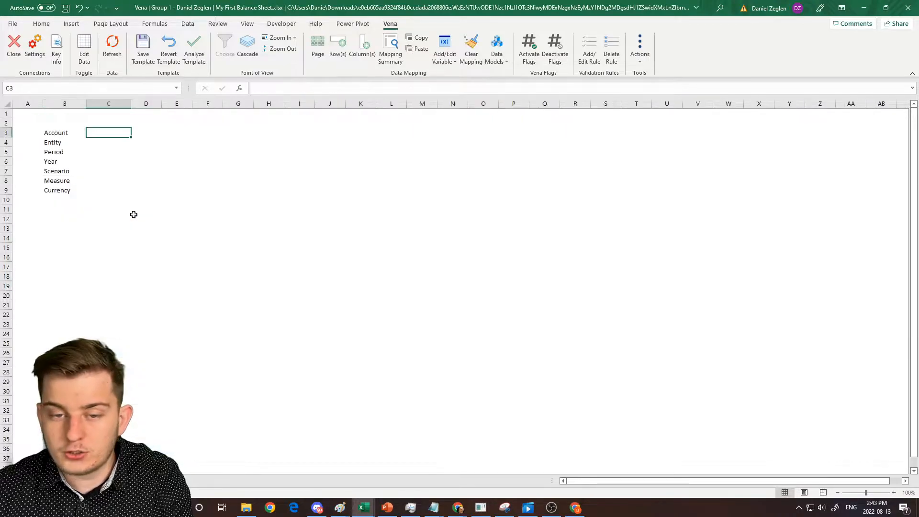
Enter "Row" beside Account in C3 and the heading "Dimensions" above the list in B2
{"action": "key", "text": "Down"}
{"action": "key", "text": "Left"}
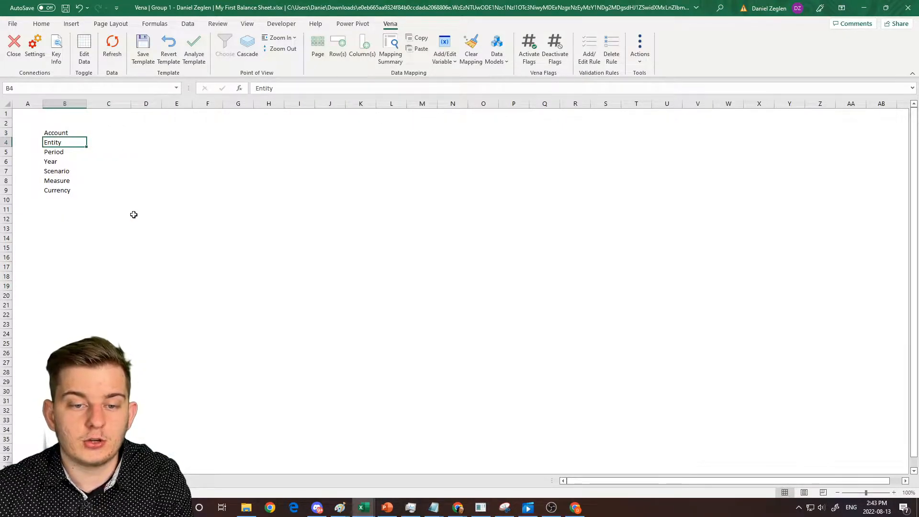
{"action": "key", "text": "Right"}
{"action": "key", "text": "Up"}
{"action": "type", "text": "Row"}
{"action": "key", "text": "Up"}
{"action": "key", "text": "Left"}
{"action": "type", "text": "Dimensions"}
{"action": "key", "text": "Right"}
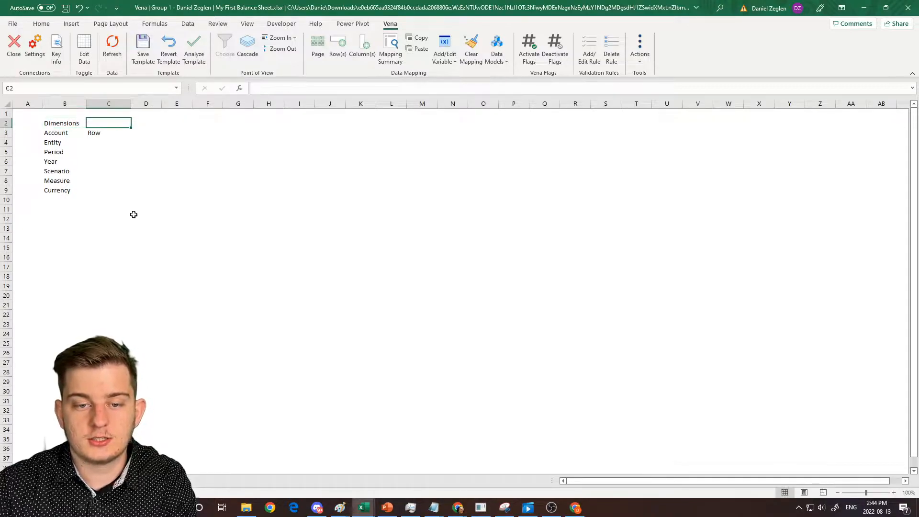
Add the headings "Position" in C2 and "Mapping" in D2
{"action": "type", "text": "Mappi"}
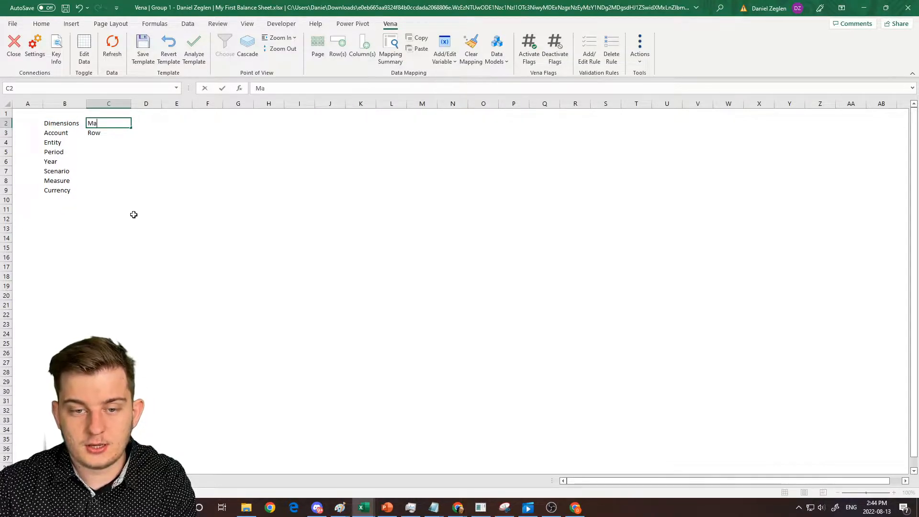
{"action": "key", "text": "BackSpace"}
{"action": "key", "text": "BackSpace"}
{"action": "key", "text": "BackSpace"}
{"action": "key", "text": "BackSpace"}
{"action": "type", "text": "Position"}
{"action": "key", "text": "Tab"}
{"action": "type", "text": "Mappiong"}
{"action": "key", "text": "Return"}
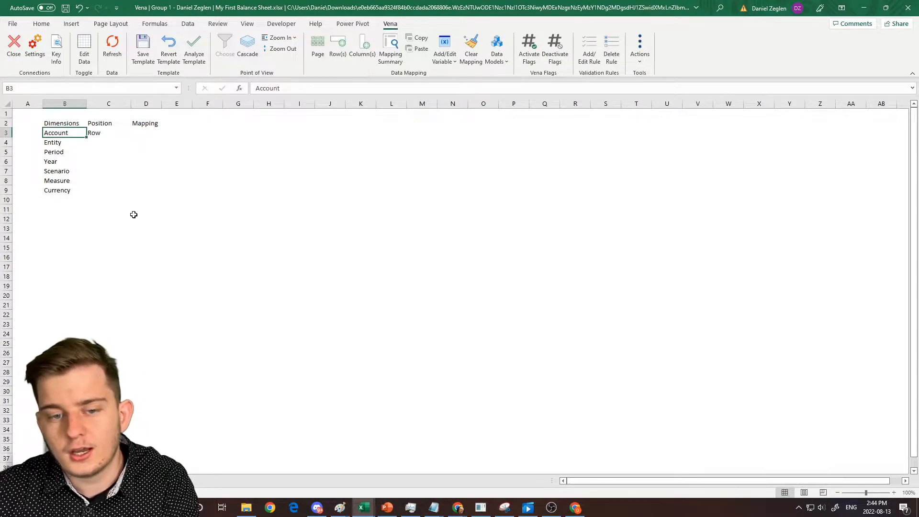
{"action": "key", "text": "Right"}
{"action": "key", "text": "Up"}
{"action": "key", "text": "Left"}
{"action": "key", "text": "Down"}
{"action": "key", "text": "Up"}
{"action": "key", "text": "Right"}
{"action": "key", "text": "Right"}
Delete columns B and C holding the dimension list and its positions
{"action": "key", "text": "Left"}
{"action": "key", "text": "Left"}
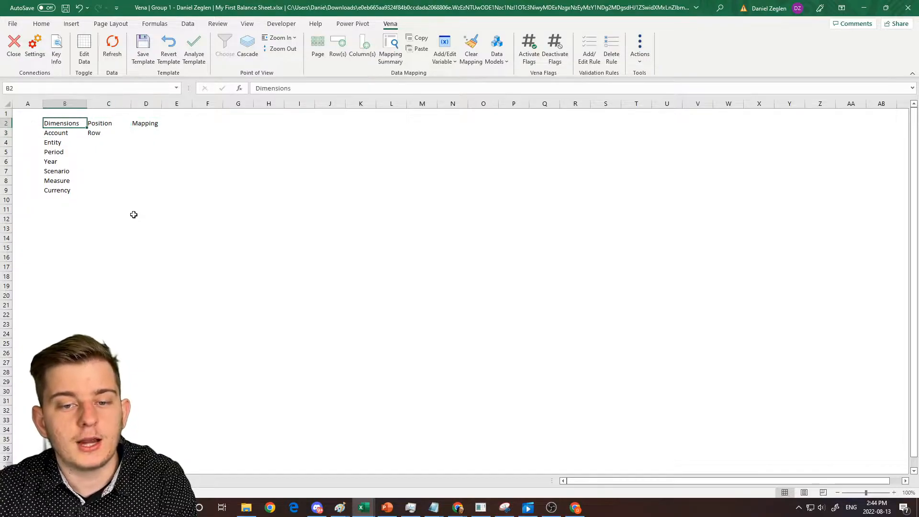
{"action": "key", "text": "shift+Right"}
{"action": "key", "text": "shift+Down"}
{"action": "key", "text": "shift+Down"}
{"action": "key", "text": "shift+Down"}
{"action": "key", "text": "shift+Down"}
{"action": "key", "text": "shift+Down"}
{"action": "key", "text": "shift+Down"}
{"action": "key", "text": "shift+Down"}
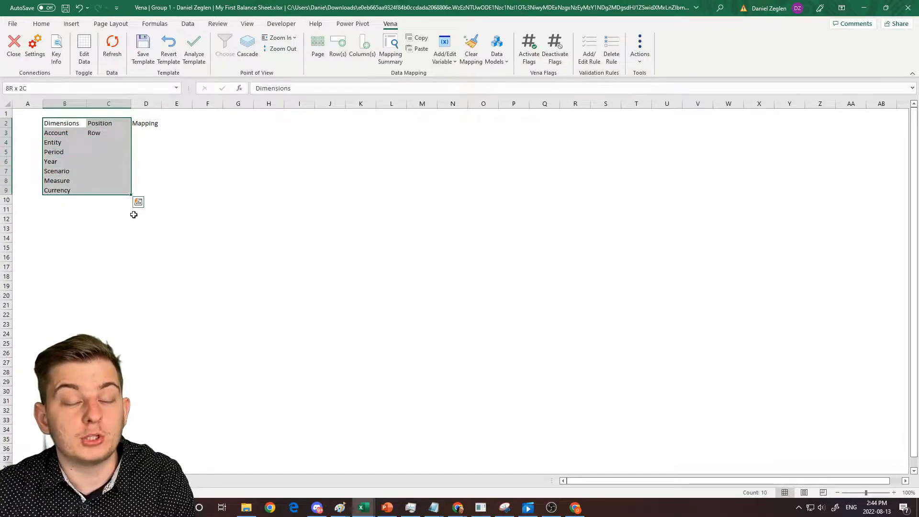
{"action": "key", "text": "ctrl+space"}
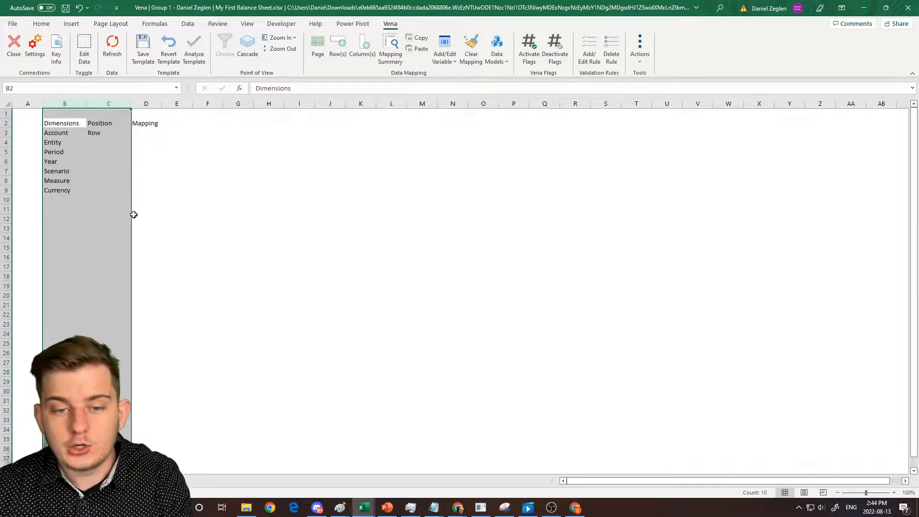
{"action": "key", "text": "ctrl+minus"}
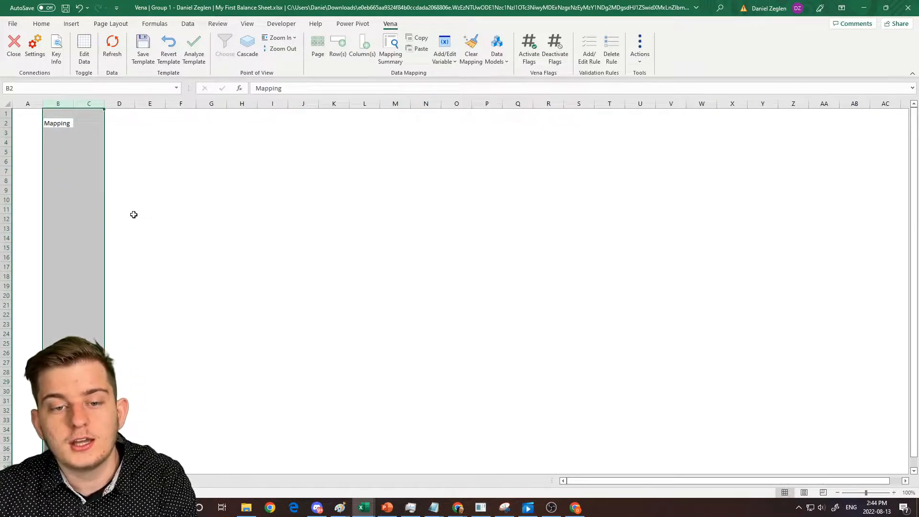
Undo the deletion of columns B and C to restore the dimension list and positions
{"action": "key", "text": "Down"}
{"action": "key", "text": "shift+Down"}
{"action": "key", "text": "shift+Down"}
{"action": "key", "text": "shift+Down"}
{"action": "key", "text": "shift+Down"}
{"action": "key", "text": "shift+Down"}
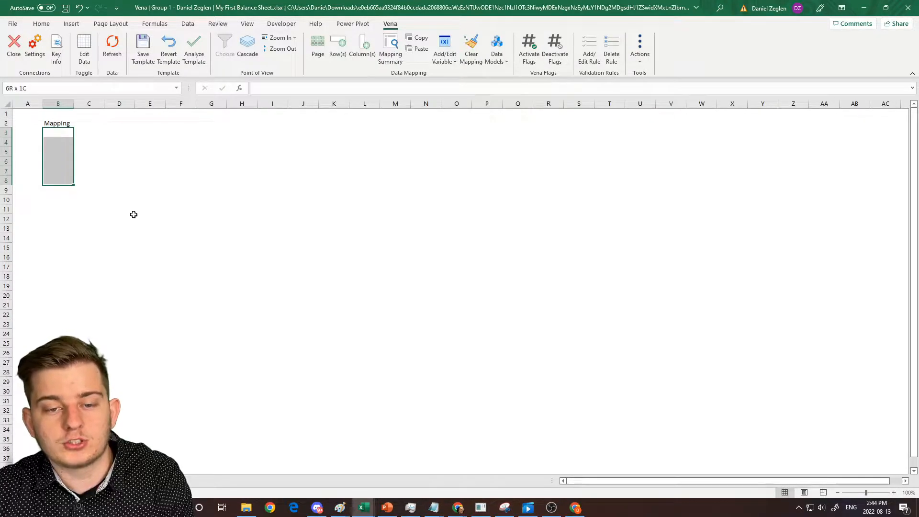
{"action": "key", "text": "ctrl+z"}
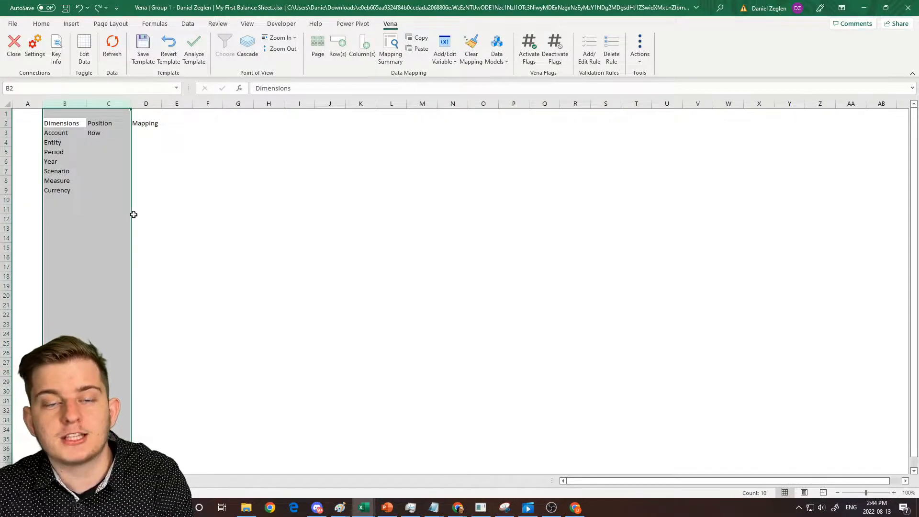
Check the headings on the balance sheet and enter "Page" as the position for Entity in C4
{"action": "key", "text": "Down"}
{"action": "key", "text": "Down"}
{"action": "key", "text": "Down"}
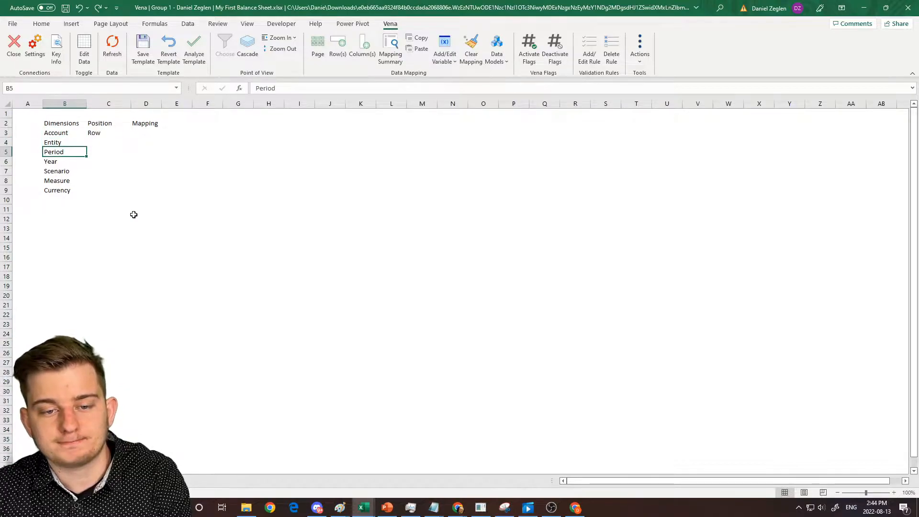
{"action": "key", "text": "Up"}
{"action": "key", "text": "Right"}
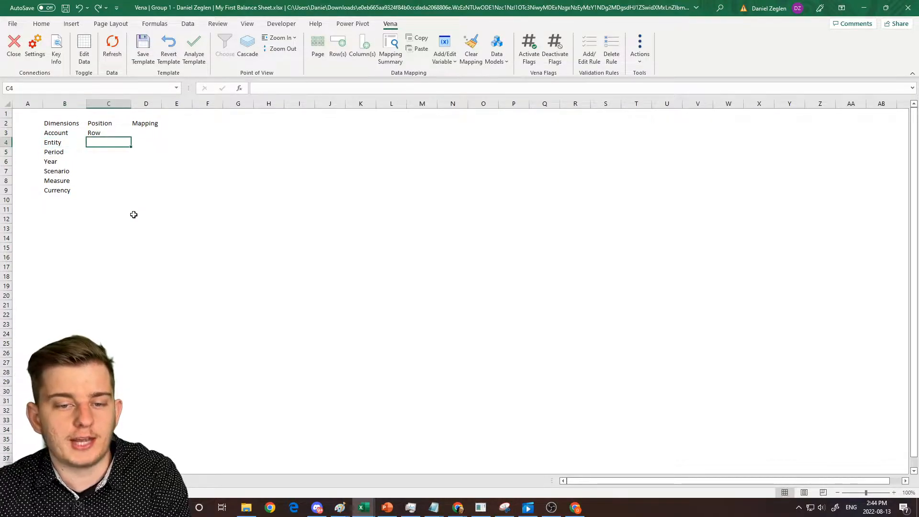
{"action": "key", "text": "ctrl+Page_Up"}
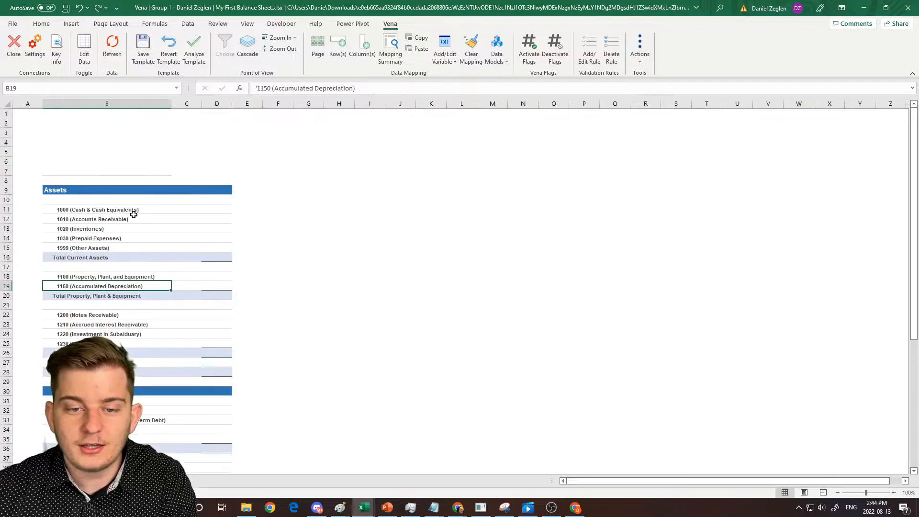
{"action": "key", "text": "ctrl+Up"}
{"action": "key", "text": "ctrl+Up"}
{"action": "key", "text": "ctrl+Up"}
{"action": "key", "text": "ctrl+Up"}
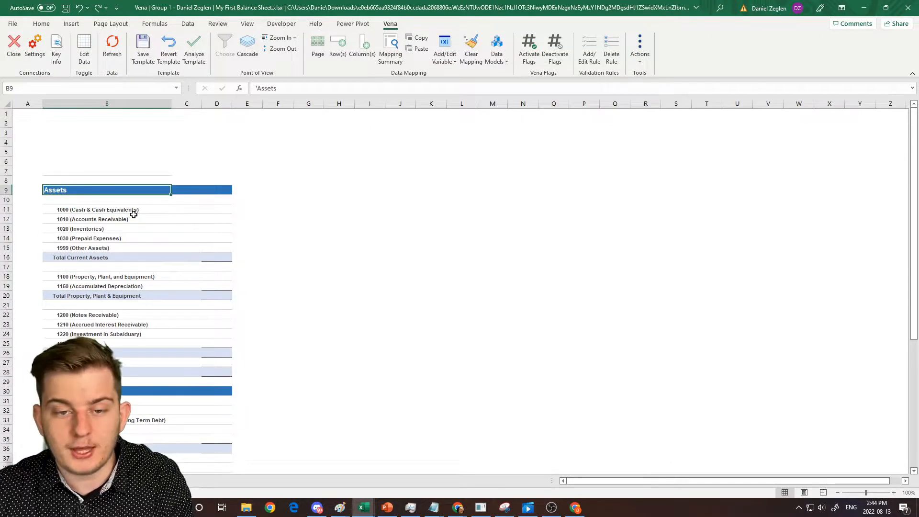
{"action": "key", "text": "ctrl+Page_Down"}
{"action": "type", "text": "Page"}
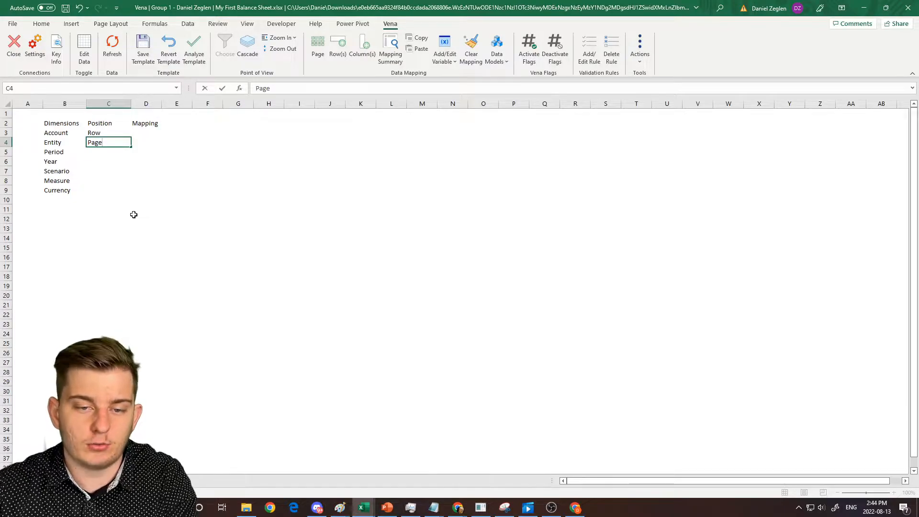
{"action": "key", "text": "Return"}
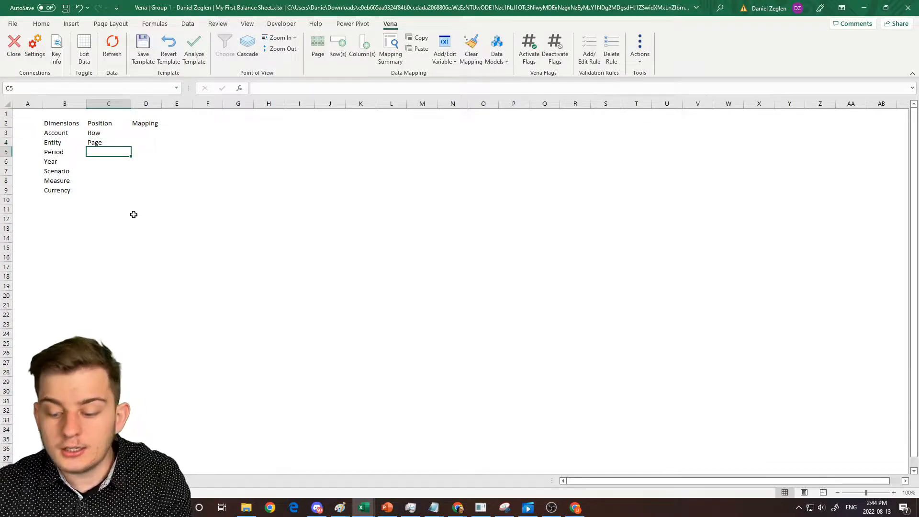
Enter "Page" as the position for Period, Year and Scenario in C5 to C7
{"action": "key", "text": "ctrl+Page_Up"}
{"action": "key", "text": "ctrl+Page_Down"}
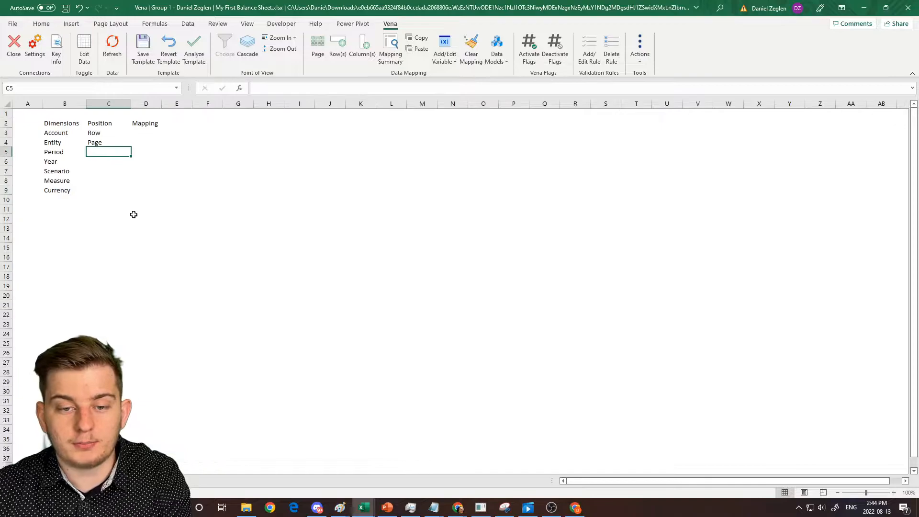
{"action": "type", "text": "Page"}
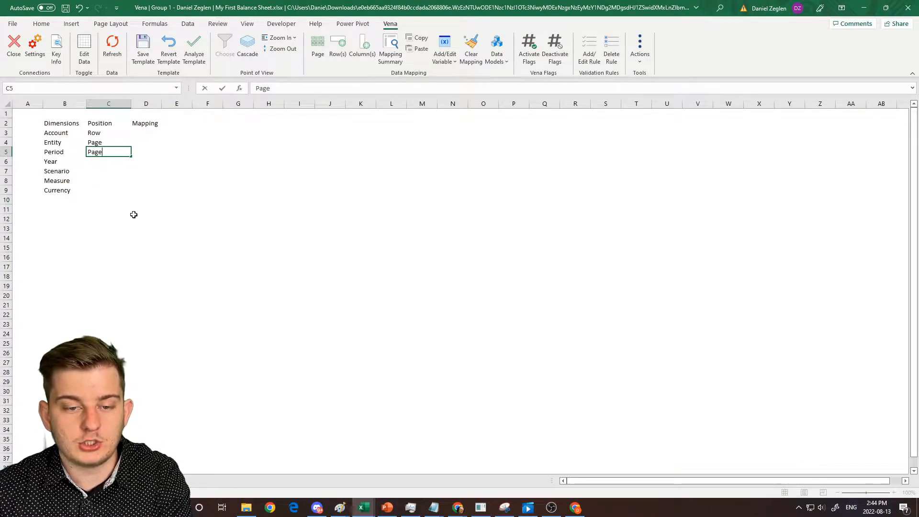
{"action": "key", "text": "Return"}
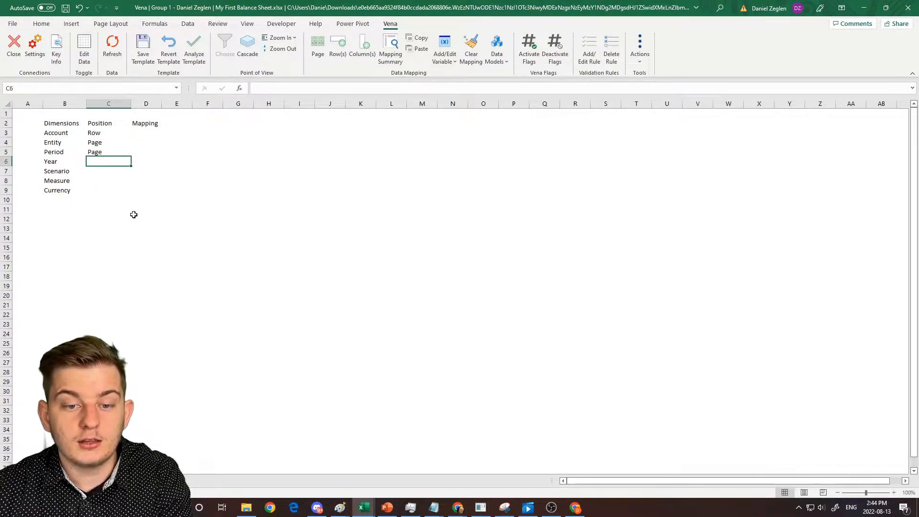
{"action": "key", "text": "ctrl+Page_Up"}
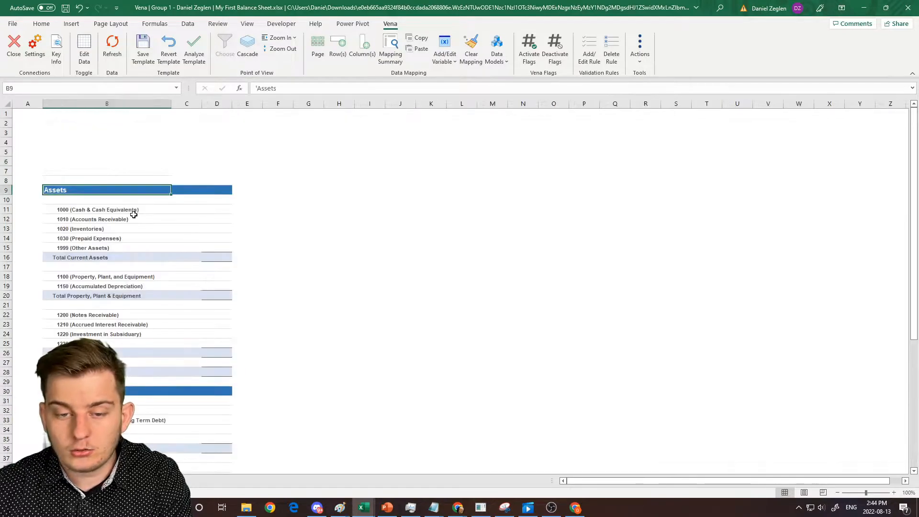
{"action": "key", "text": "ctrl+Page_Down"}
{"action": "type", "text": "Page"}
{"action": "key", "text": "Return"}
{"action": "type", "text": "Page"}
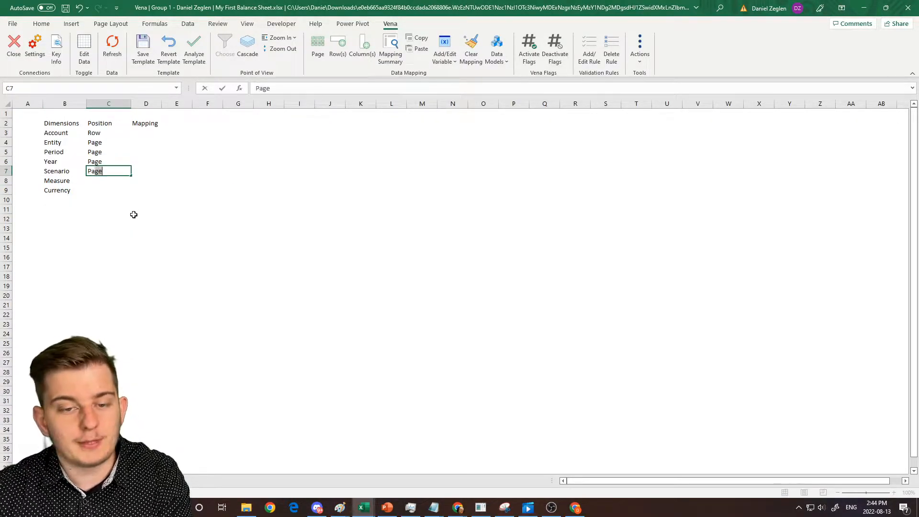
{"action": "key", "text": "Return"}
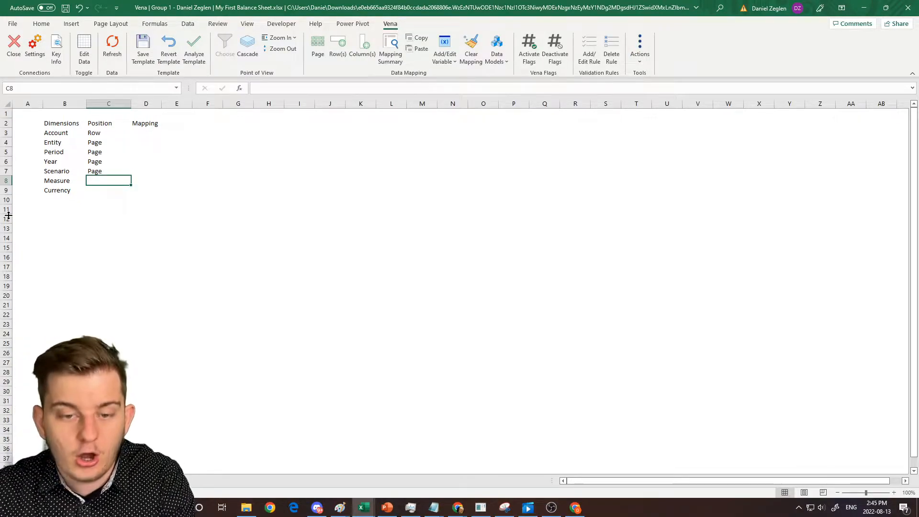
Enter "Column" as the position for Measure in C8 and "Page" for Currency in C9
{"action": "type", "text": "Column"}
{"action": "key", "text": "Return"}
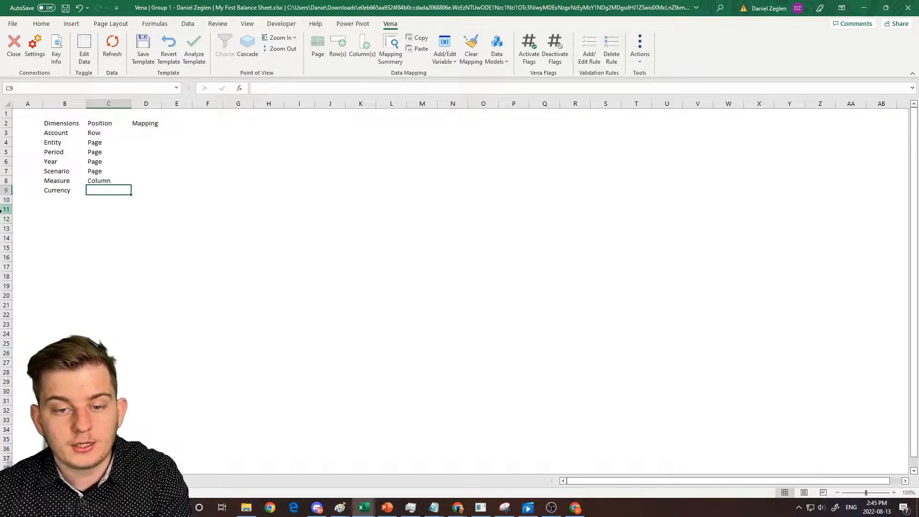
{"action": "type", "text": "Page"}
{"action": "key", "text": "Return"}
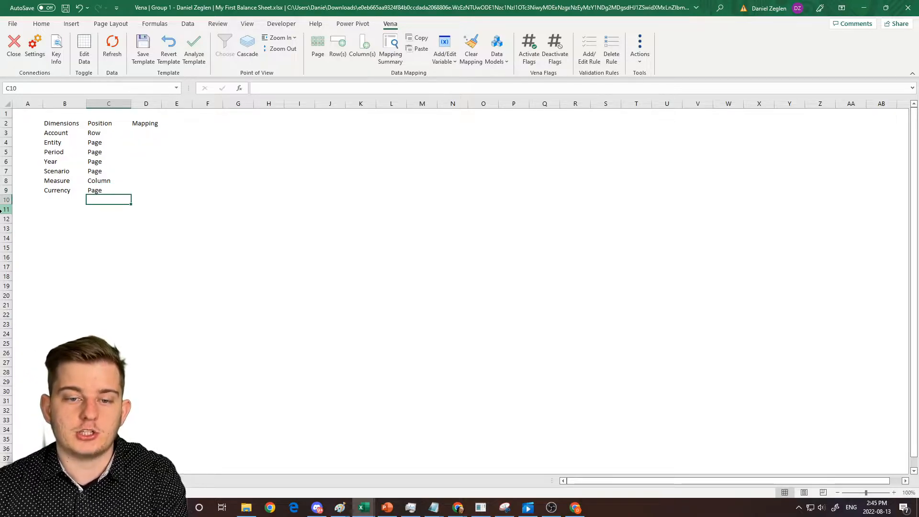
Widen the Dimensions and Position columns slightly
{"action": "key", "text": "Up"}
{"action": "key", "text": "Up"}
{"action": "key", "text": "Up"}
{"action": "key", "text": "Up"}
{"action": "key", "text": "Up"}
{"action": "key", "text": "Up"}
{"action": "key", "text": "Up"}
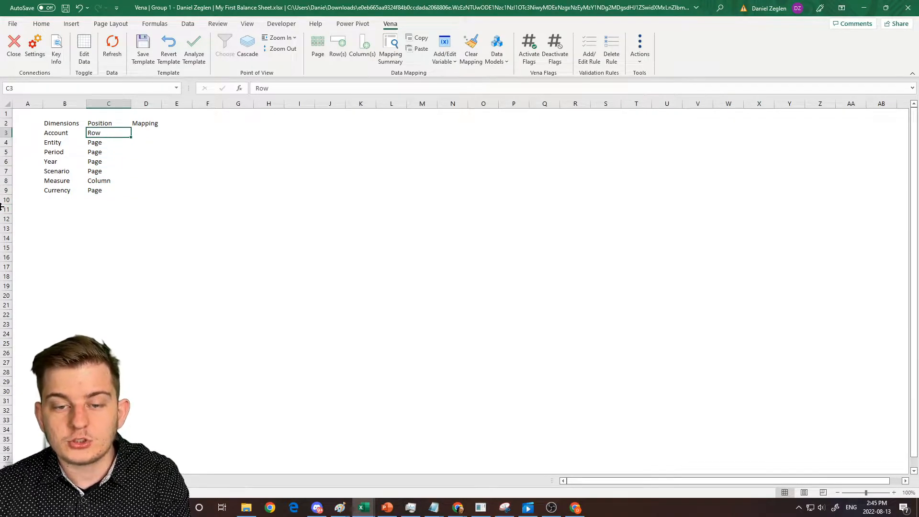
{"action": "key", "text": "Right"}
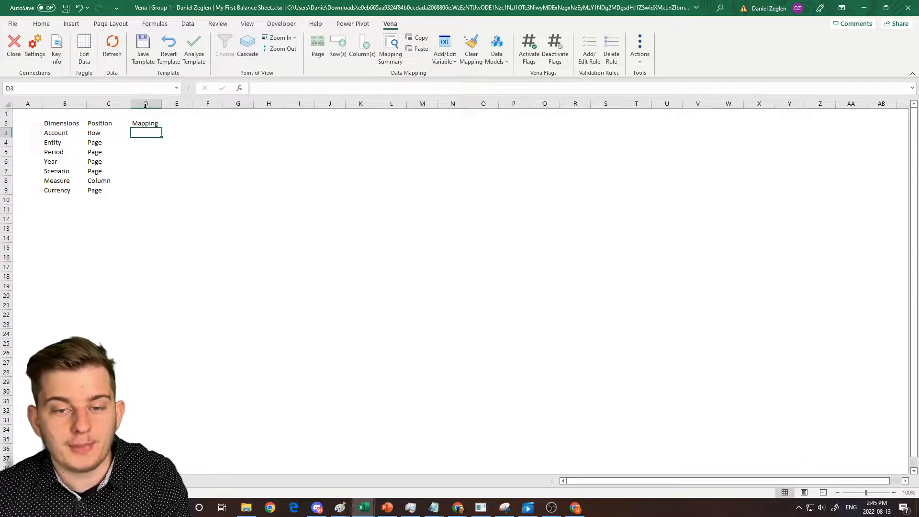
{"action": "left_click_drag", "start_coordinate": [131, 103], "coordinate": [89, 104]}
Start a Vena page mapping in D4 with the Entity dimension and section S1
{"action": "left_click_drag", "start_coordinate": [60, 142], "coordinate": [154, 145]}
{"action": "left_click", "coordinate": [154, 145]}
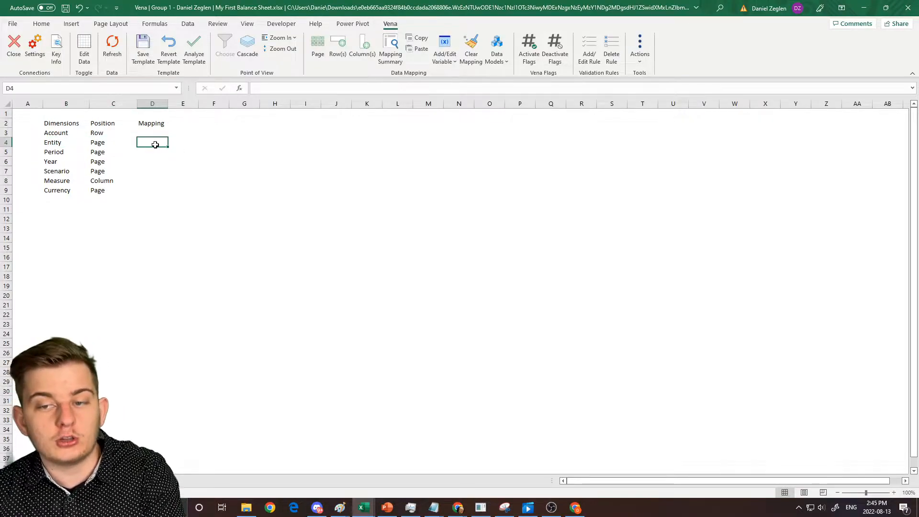
{"action": "left_click", "coordinate": [317, 52]}
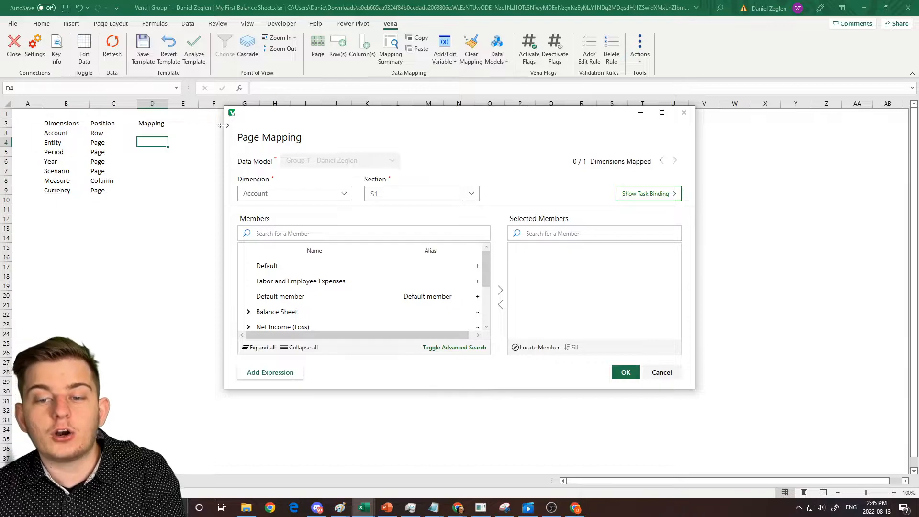
{"action": "left_click_drag", "start_coordinate": [288, 118], "coordinate": [266, 74]}
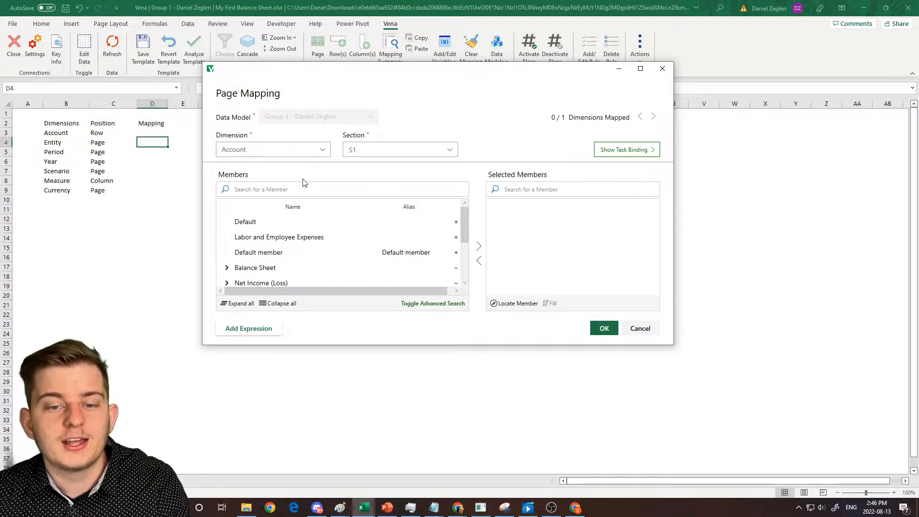
{"action": "left_click", "coordinate": [261, 151]}
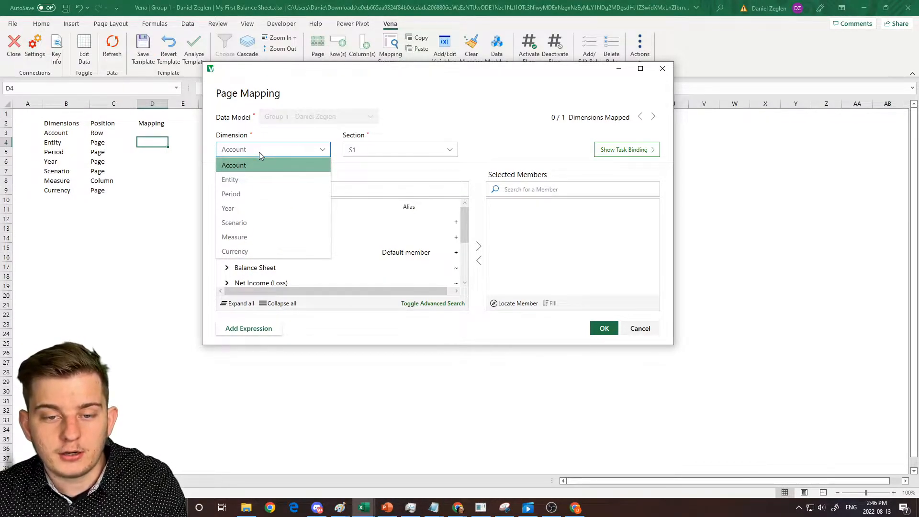
{"action": "left_click", "coordinate": [259, 178]}
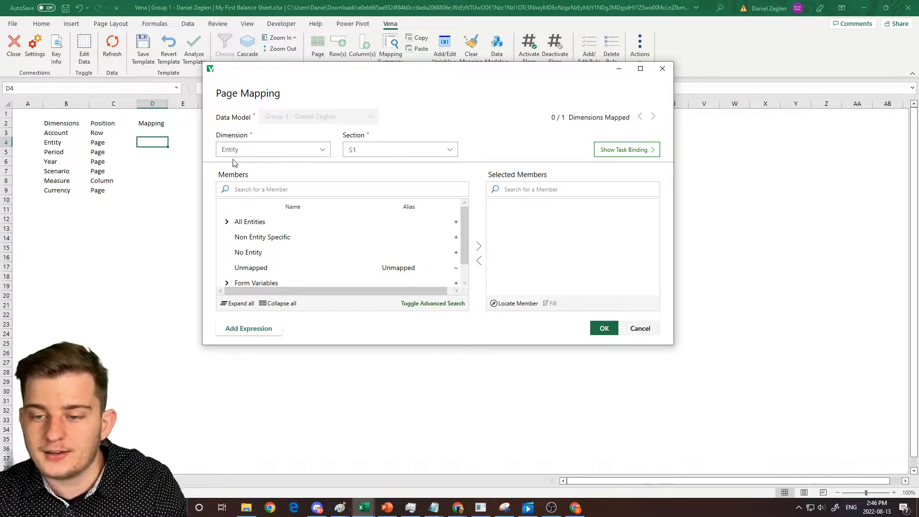
{"action": "double_click", "coordinate": [386, 152]}
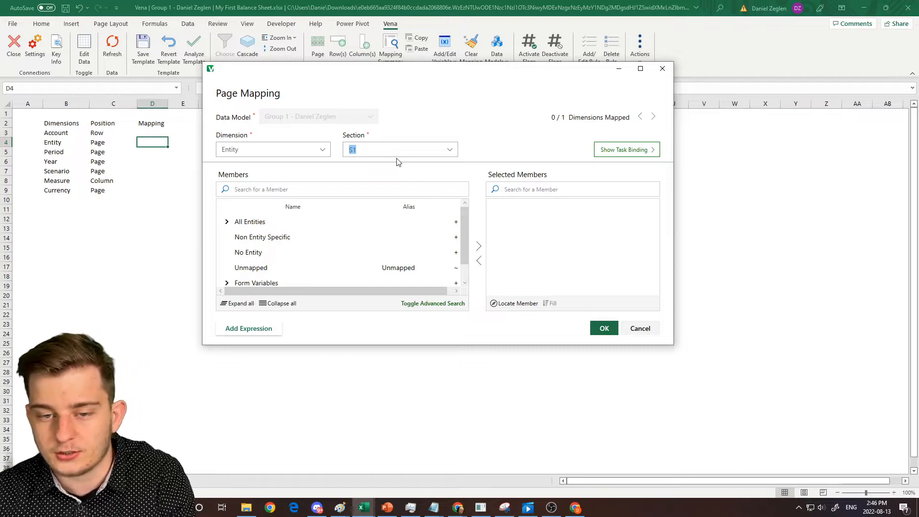
{"action": "type", "text": "S"}
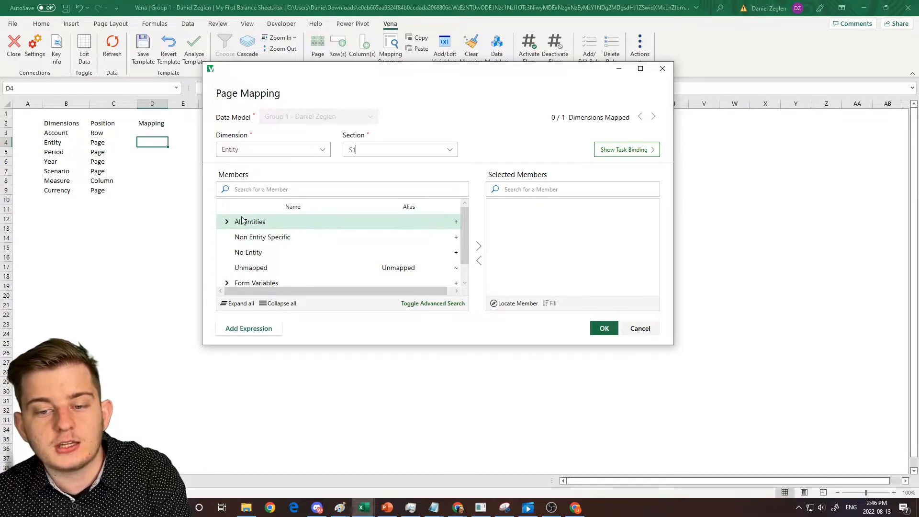
Add the All Entities member to the selected members and apply the page mapping to D4
{"action": "left_click", "coordinate": [227, 223]}
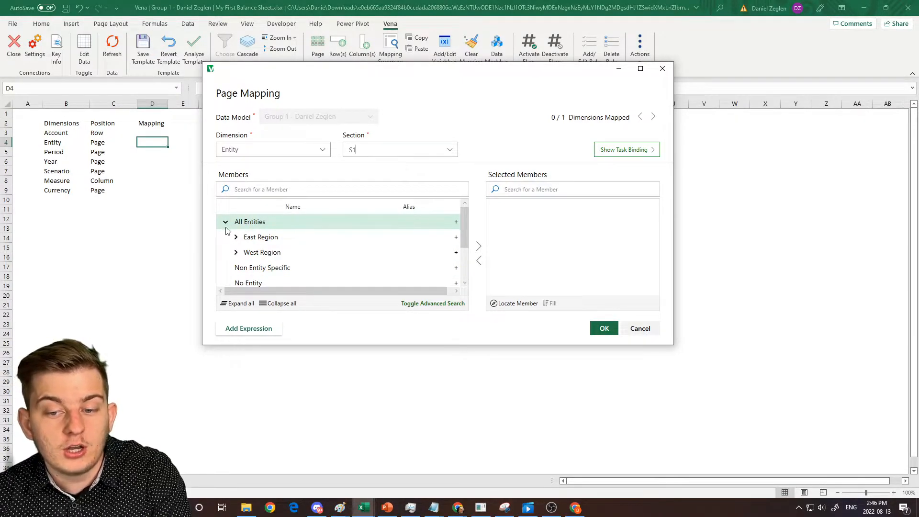
{"action": "left_click", "coordinate": [226, 224]}
{"action": "left_click", "coordinate": [227, 224]}
{"action": "left_click", "coordinate": [244, 225]}
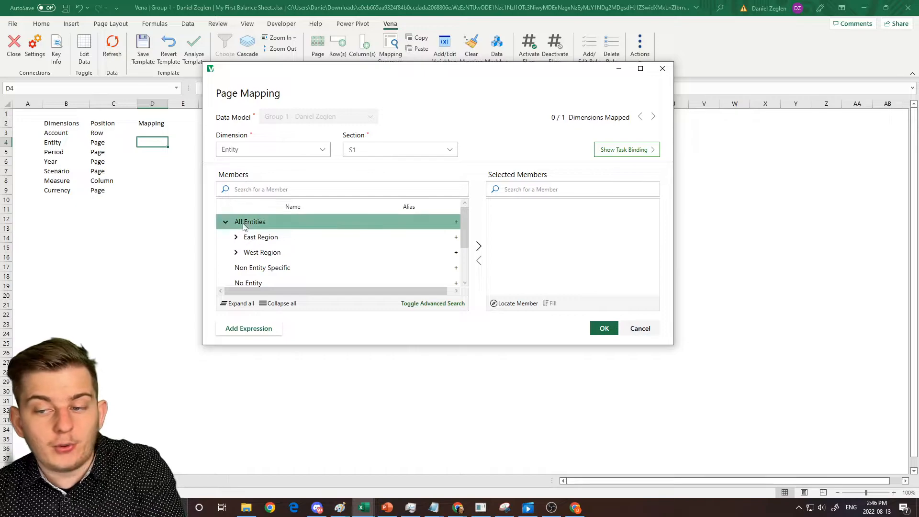
{"action": "double_click", "coordinate": [243, 223]}
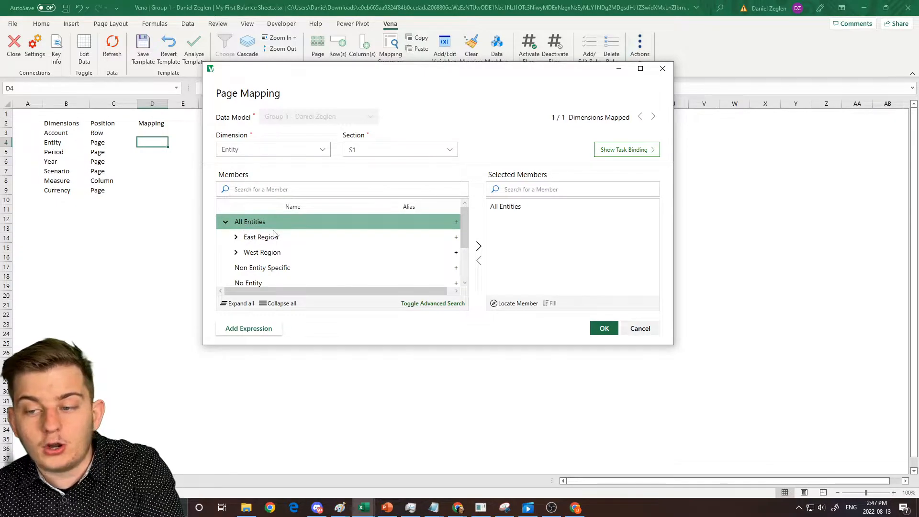
{"action": "left_click", "coordinate": [602, 329]}
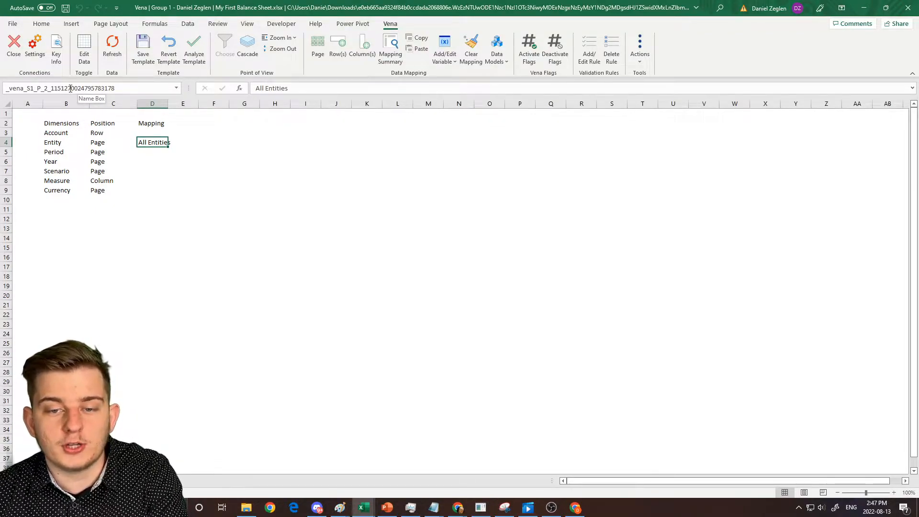
Inspect the mapping name assigned to D4 and clear the Vena mapping from that cell
{"action": "key", "text": "Left"}
{"action": "key", "text": "Right"}
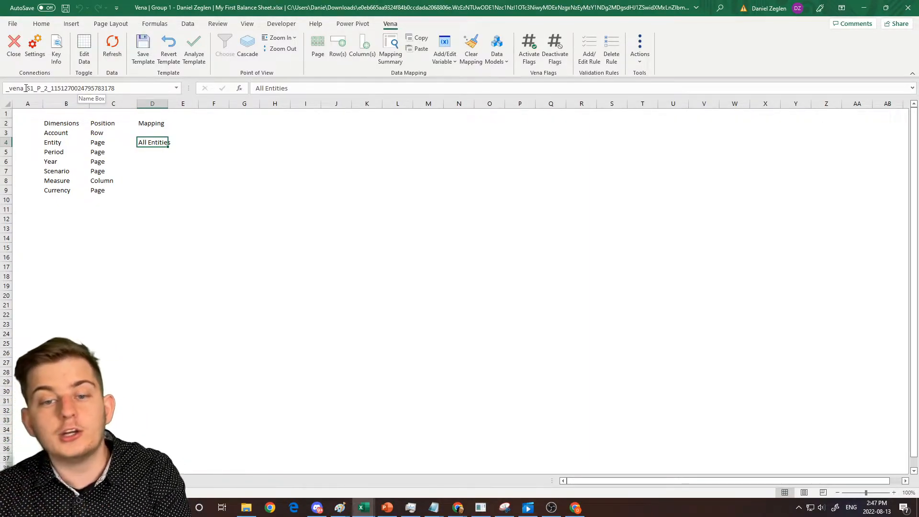
{"action": "left_click", "coordinate": [471, 48]}
{"action": "left_click", "coordinate": [438, 272]}
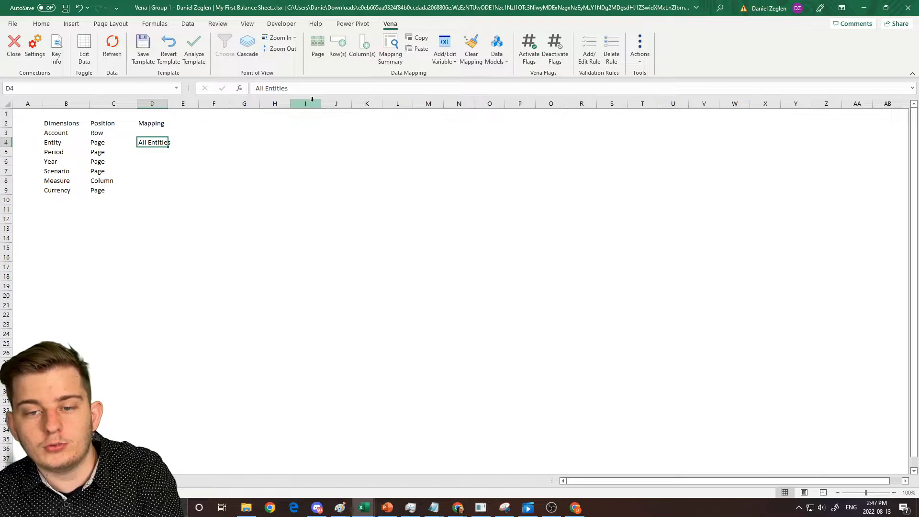
Replace the content of D4 beside Entity with the plain text "All Entites"
{"action": "left_click_drag", "start_coordinate": [152, 267], "coordinate": [158, 141]}
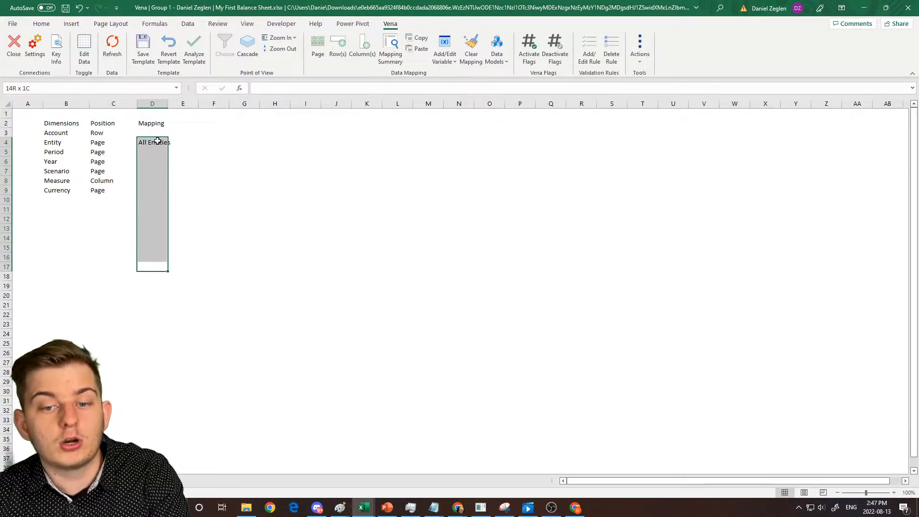
{"action": "left_click", "coordinate": [157, 153]}
{"action": "left_click", "coordinate": [151, 143]}
{"action": "type", "text": "All Entites"}
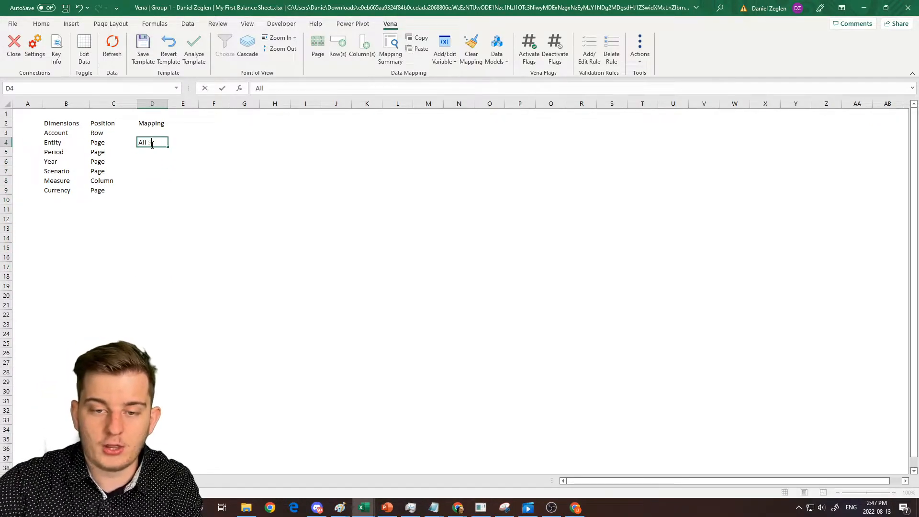
{"action": "key", "text": "ctrl+Return"}
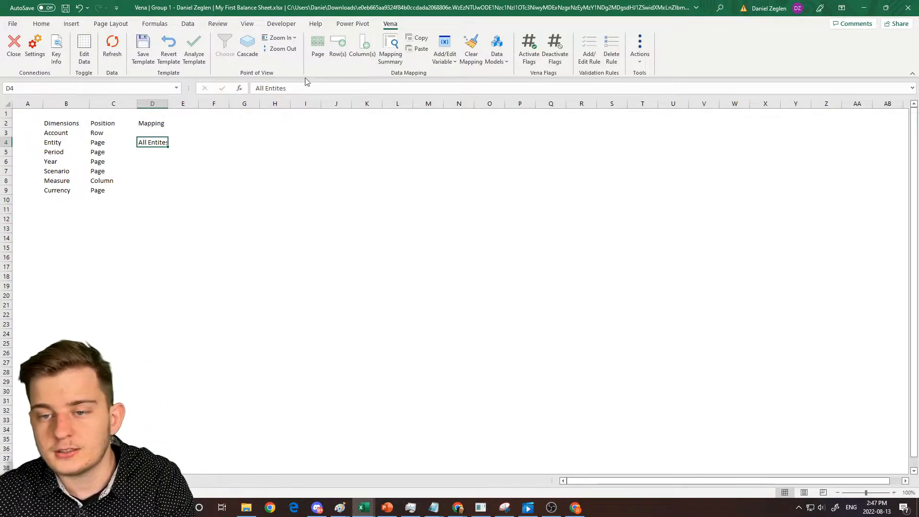
Start a new page mapping on D4 for the Entity dimension in section S1 with the All Entities member
{"action": "left_click", "coordinate": [318, 48]}
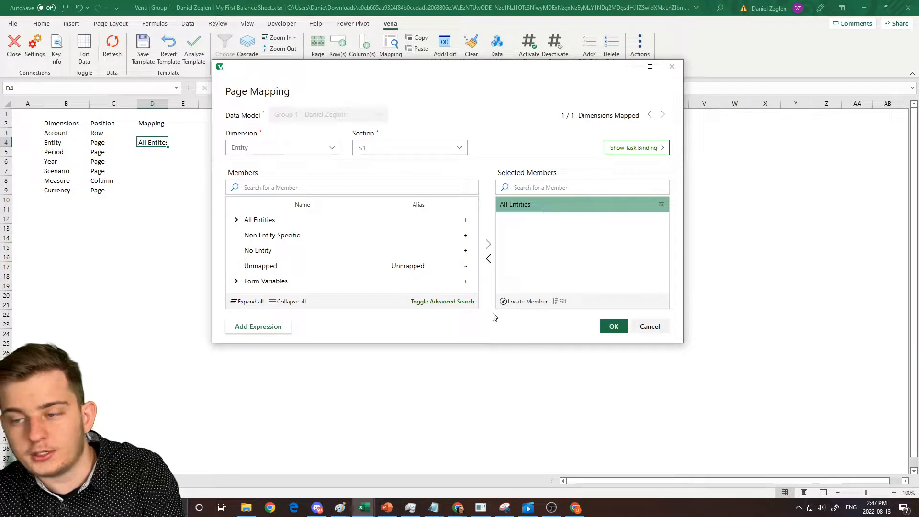
{"action": "left_click_drag", "start_coordinate": [392, 68], "coordinate": [369, 42]}
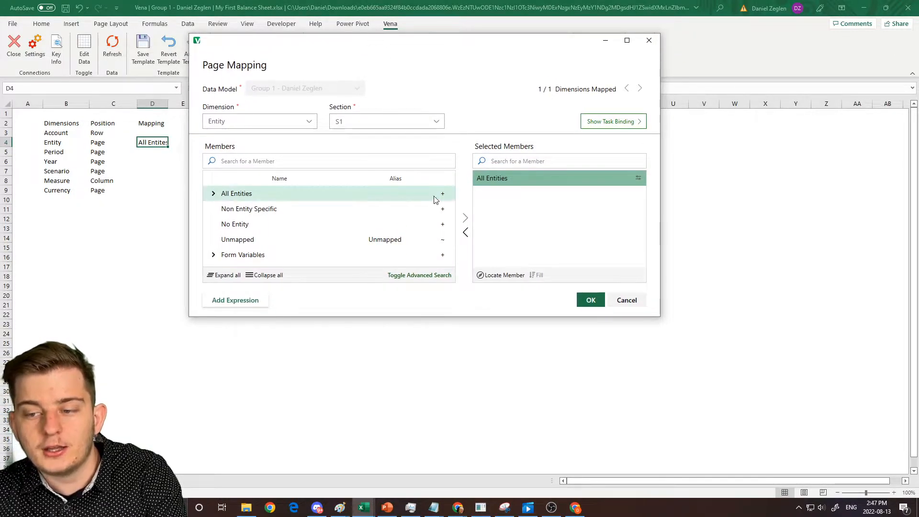
Expand All Entities, try adding the West Region and East Region members to the selection, and remove them again
{"action": "left_click", "coordinate": [214, 193]}
{"action": "left_click", "coordinate": [390, 231]}
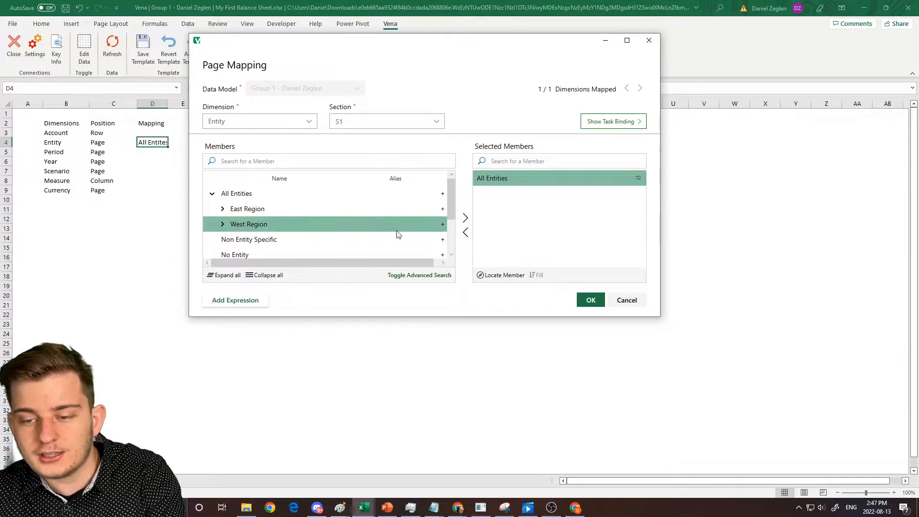
{"action": "left_click", "coordinate": [465, 219]}
{"action": "left_click", "coordinate": [493, 192]}
{"action": "left_click", "coordinate": [465, 233]}
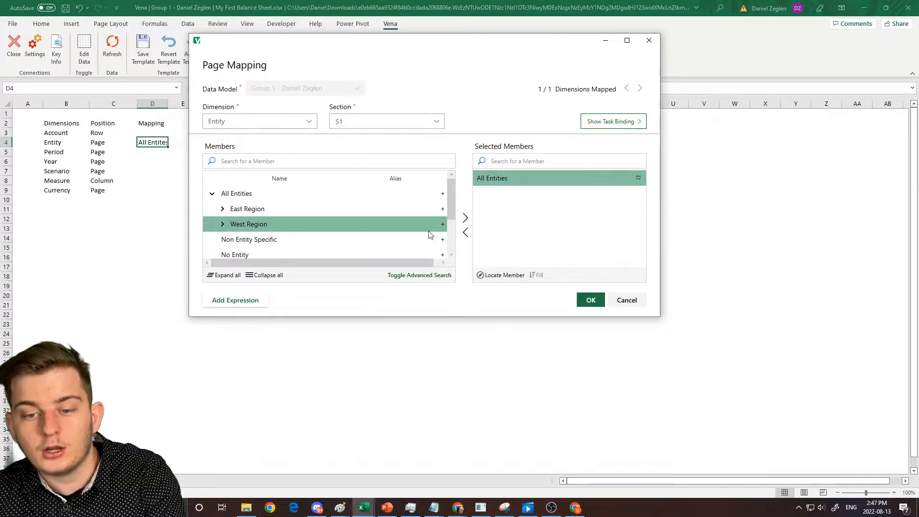
{"action": "left_click", "coordinate": [265, 196]}
{"action": "double_click", "coordinate": [355, 207]}
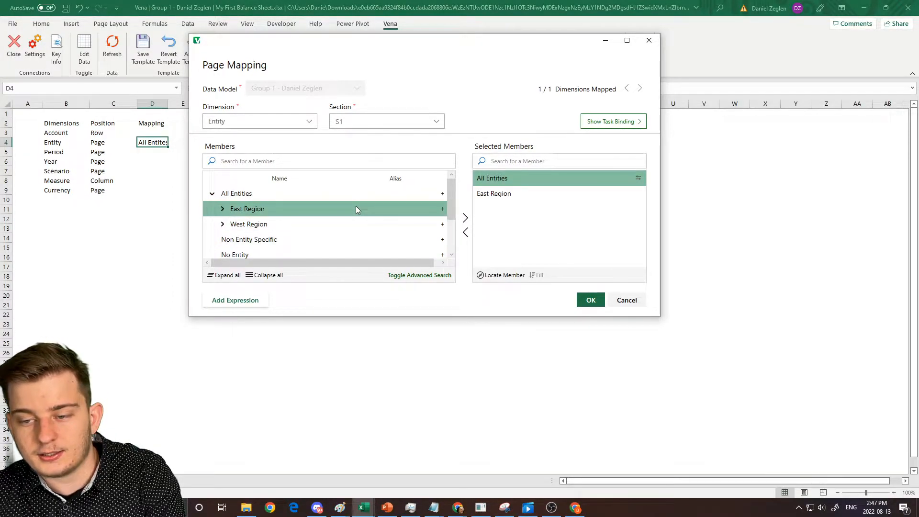
{"action": "double_click", "coordinate": [406, 226]}
{"action": "double_click", "coordinate": [517, 208]}
{"action": "double_click", "coordinate": [514, 198]}
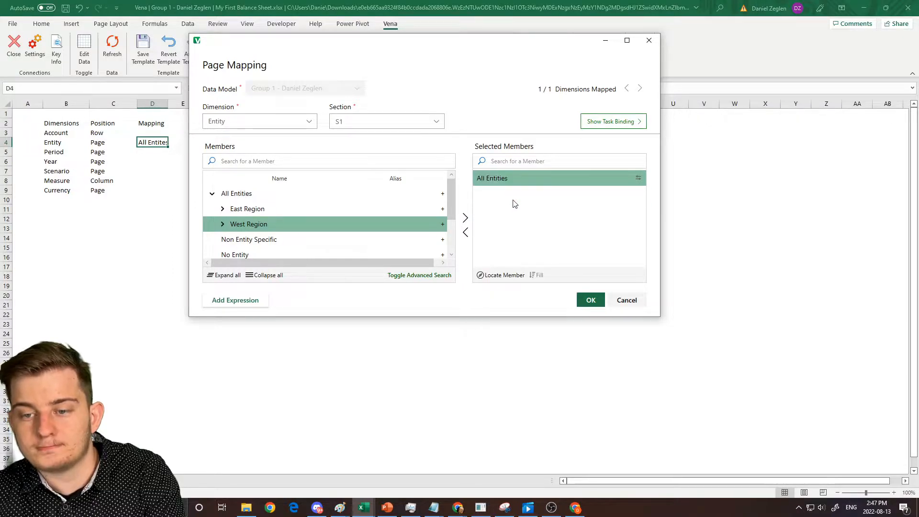
Apply the All Entities page mapping to D4, and page-map D5 to the Period member 1 (January) in section S1
{"action": "left_click", "coordinate": [585, 300]}
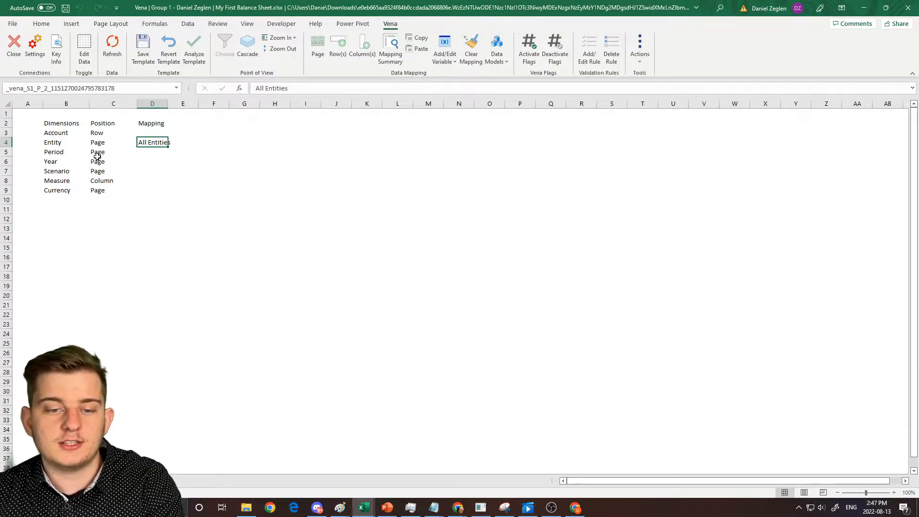
{"action": "left_click_drag", "start_coordinate": [58, 151], "coordinate": [152, 152]}
{"action": "left_click", "coordinate": [152, 152]}
{"action": "left_click", "coordinate": [318, 48]}
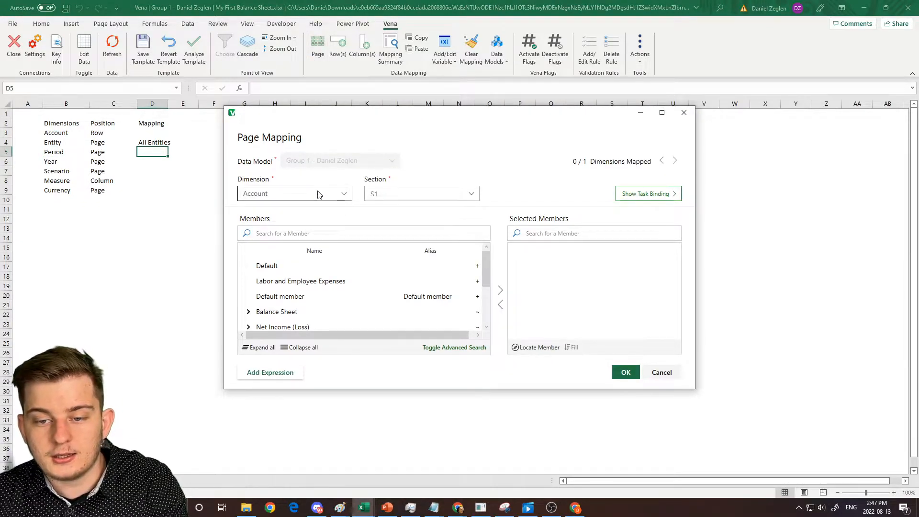
{"action": "left_click", "coordinate": [320, 194]}
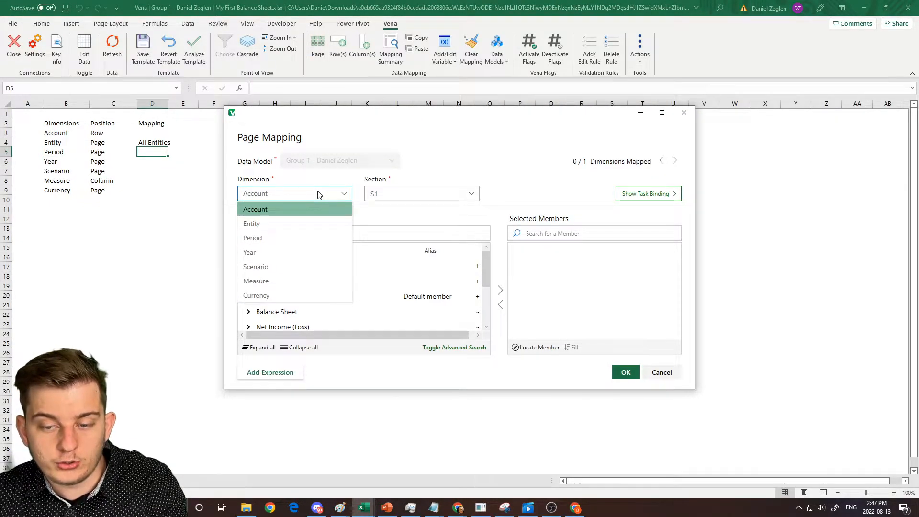
{"action": "left_click", "coordinate": [301, 238]}
{"action": "left_click", "coordinate": [247, 266]}
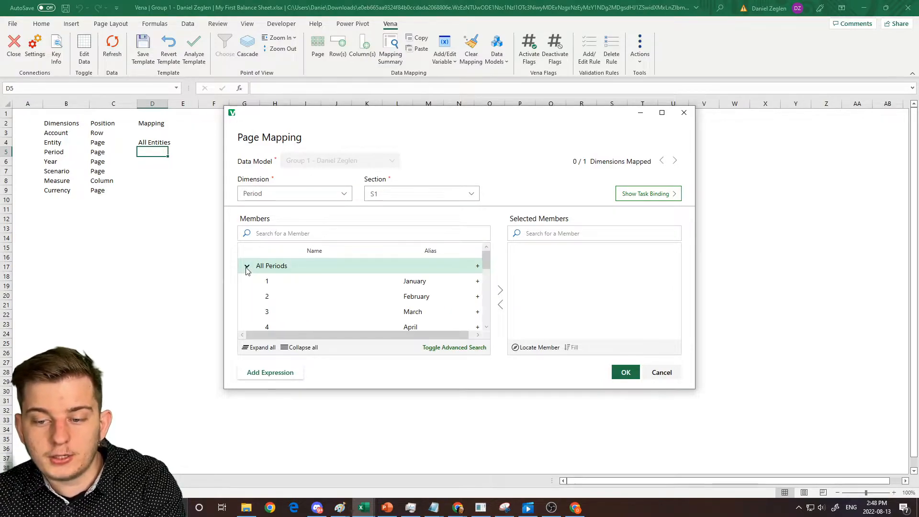
{"action": "left_click", "coordinate": [263, 284]}
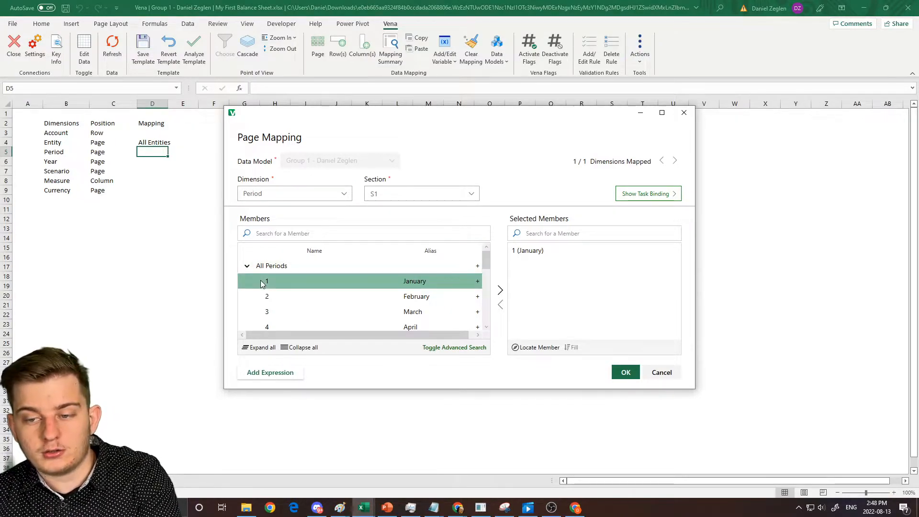
{"action": "left_click", "coordinate": [622, 373]}
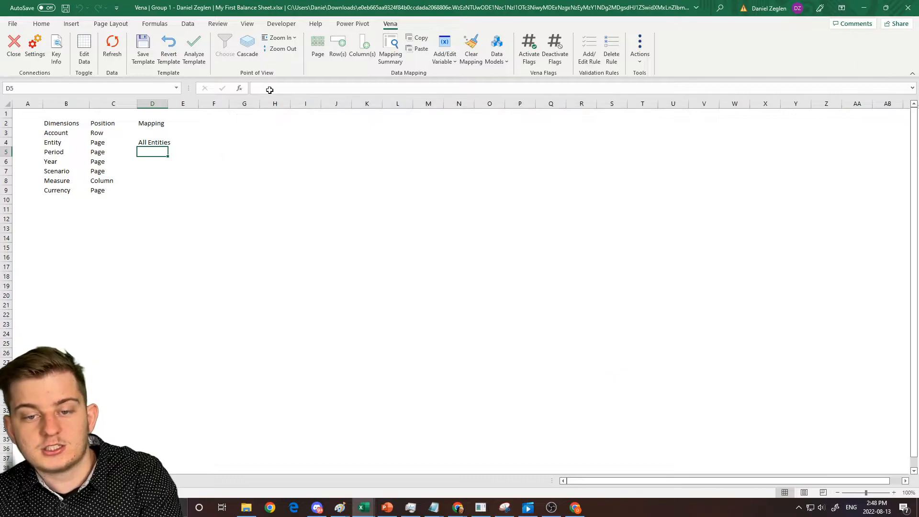
Create a page mapping in D6 for the Year dimension with member 2021 in section S1
{"action": "left_click", "coordinate": [165, 163]}
{"action": "left_click", "coordinate": [318, 48]}
{"action": "left_click", "coordinate": [336, 199]}
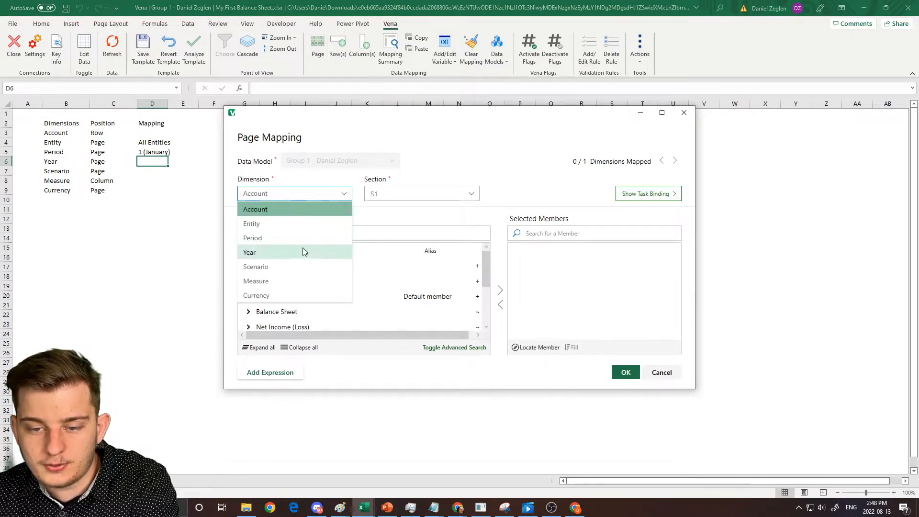
{"action": "left_click", "coordinate": [304, 250]}
{"action": "left_click", "coordinate": [248, 266]}
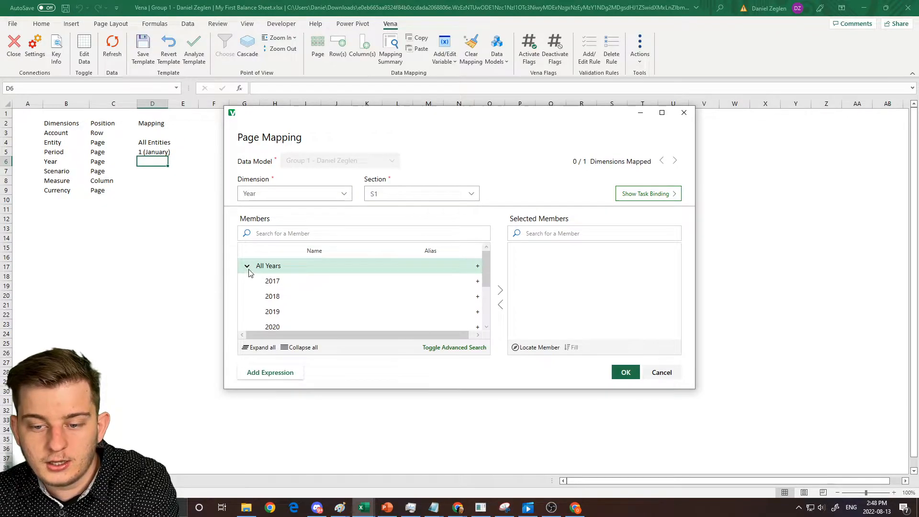
{"action": "scroll", "coordinate": [301, 302], "scroll_direction": "down", "scroll_amount": 1}
{"action": "double_click", "coordinate": [294, 299]}
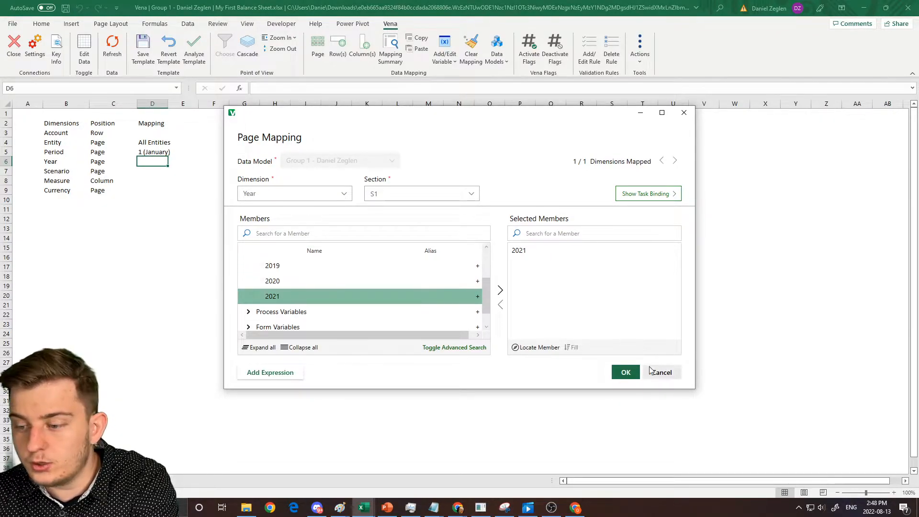
{"action": "left_click", "coordinate": [626, 372]}
Create a page mapping in D7 for the Scenario dimension with the Actual member in section S1
{"action": "left_click", "coordinate": [153, 172]}
{"action": "left_click", "coordinate": [318, 48]}
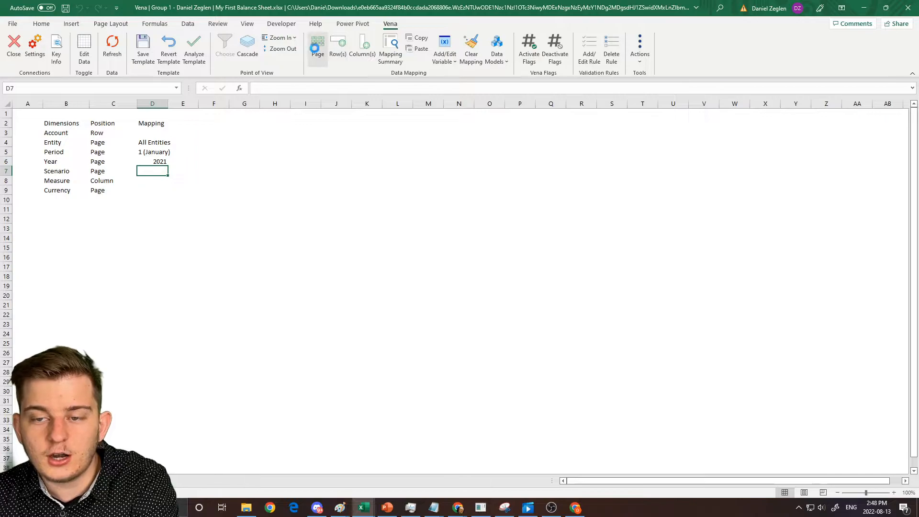
{"action": "left_click", "coordinate": [335, 193]}
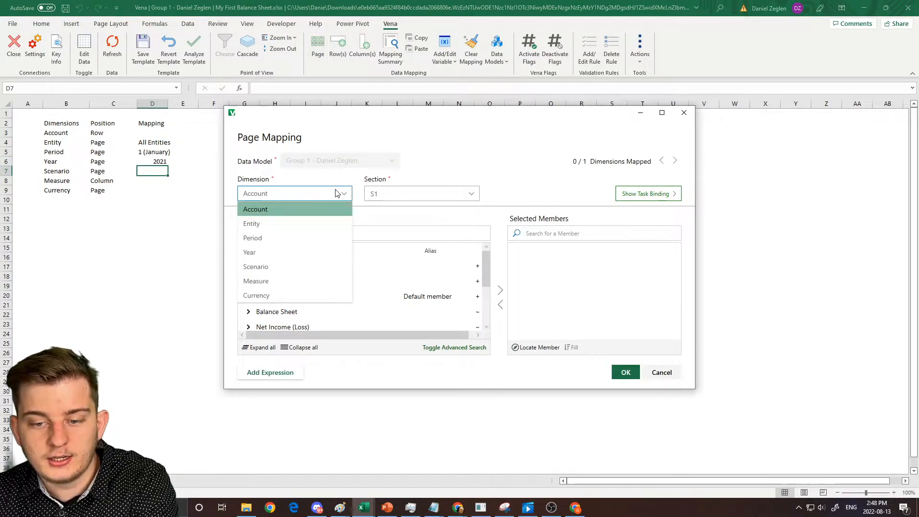
{"action": "left_click", "coordinate": [320, 267]}
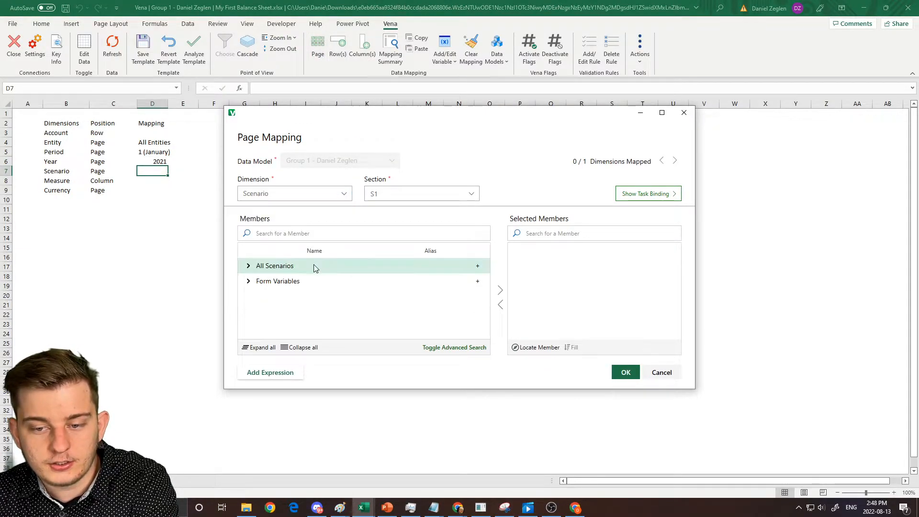
{"action": "left_click", "coordinate": [247, 265]}
{"action": "double_click", "coordinate": [290, 296]}
{"action": "left_click", "coordinate": [625, 372]}
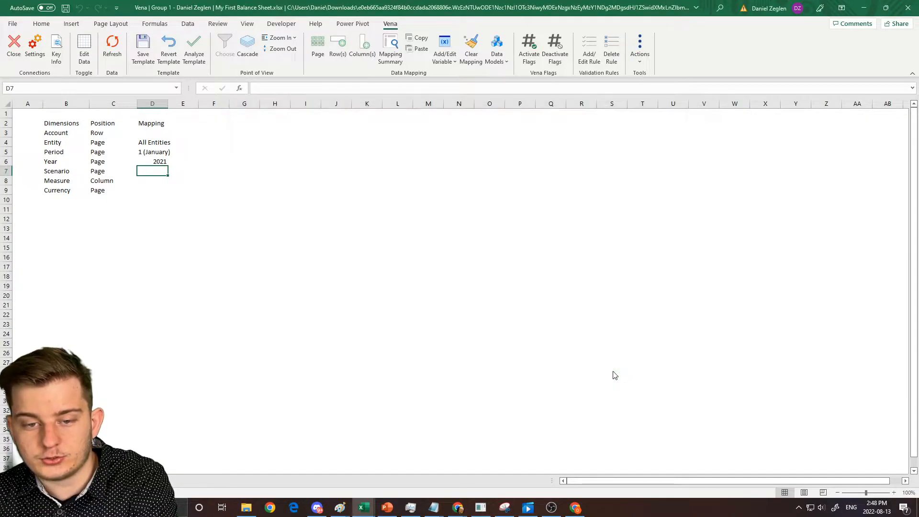
Create a page mapping in D9 for the Currency dimension with the Local Currency member in section S1
{"action": "key", "text": "Down"}
{"action": "key", "text": "Down"}
{"action": "left_click", "coordinate": [319, 48]}
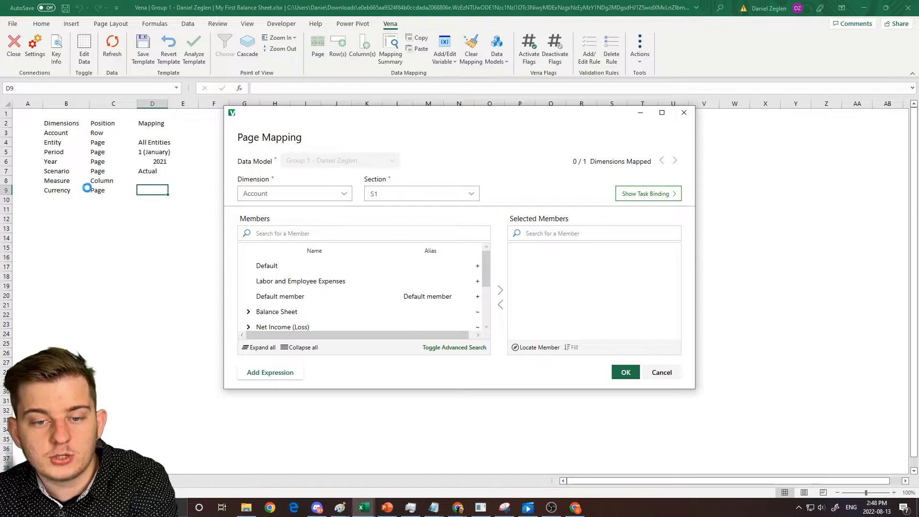
{"action": "left_click", "coordinate": [270, 197]}
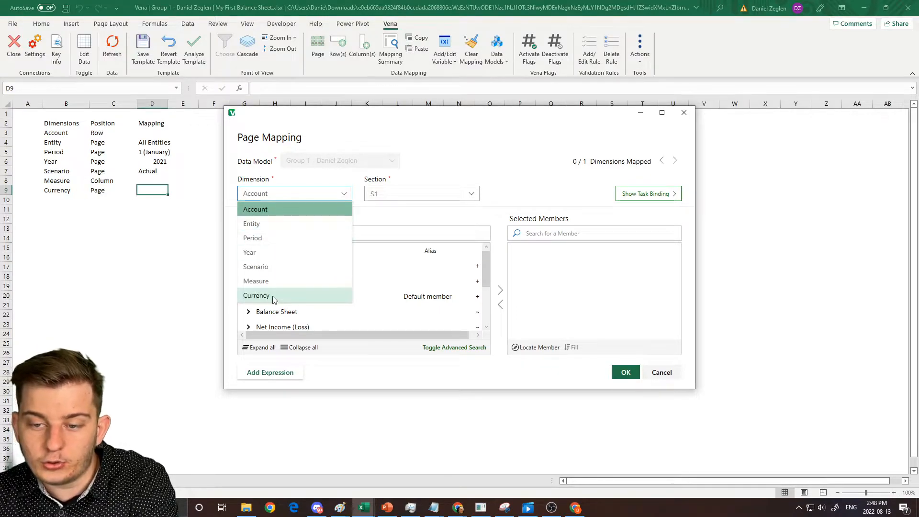
{"action": "left_click", "coordinate": [289, 300]}
{"action": "scroll", "coordinate": [254, 287], "scroll_direction": "down", "scroll_amount": 1}
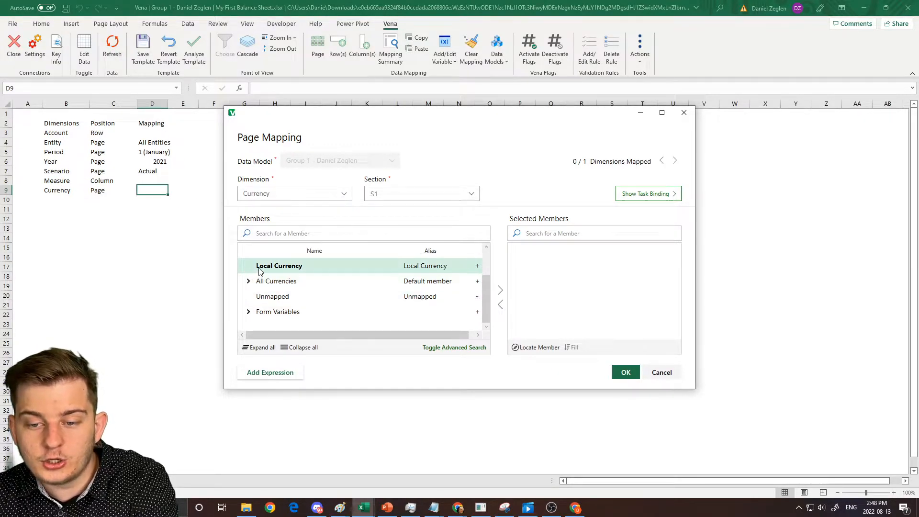
{"action": "left_click", "coordinate": [260, 271]}
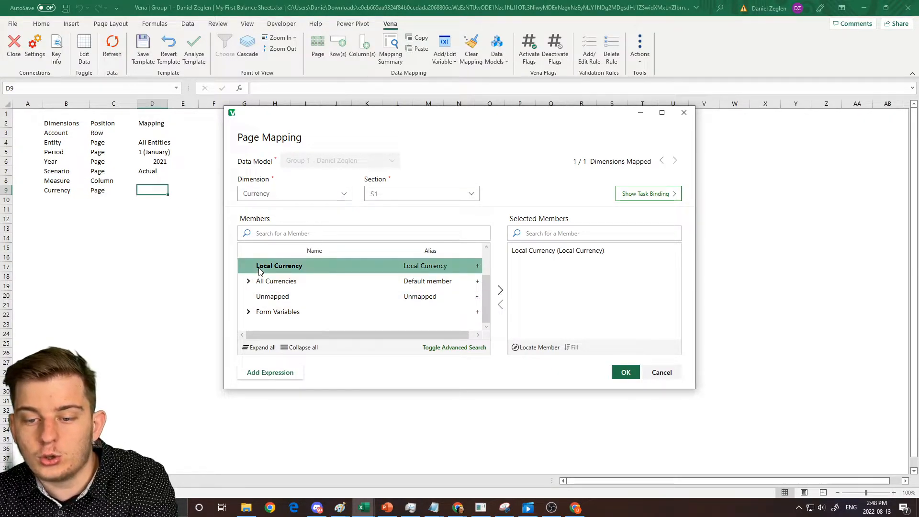
{"action": "left_click", "coordinate": [618, 376]}
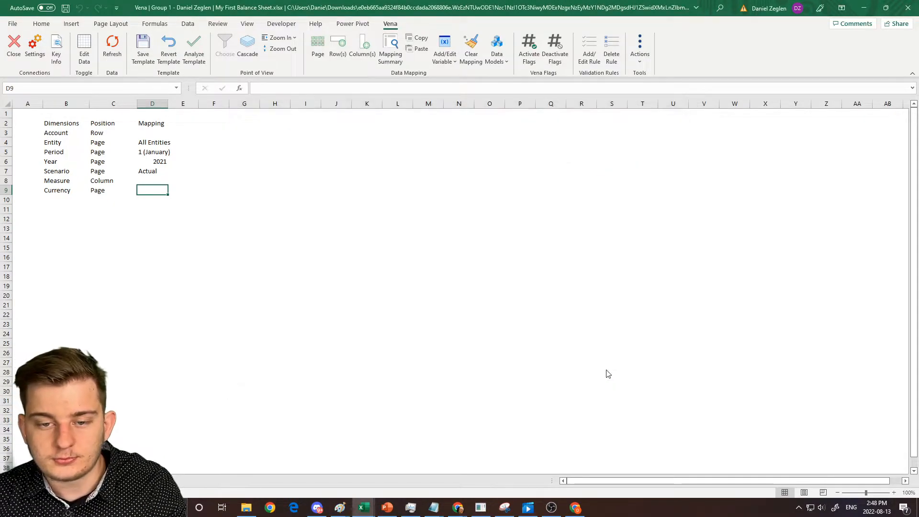
Review the Measure row and the other dimensions' position and mapping entries in the planning table
{"action": "key", "text": "Left"}
{"action": "key", "text": "Left"}
{"action": "key", "text": "Left"}
{"action": "key", "text": "Right"}
{"action": "key", "text": "Right"}
{"action": "key", "text": "Right"}
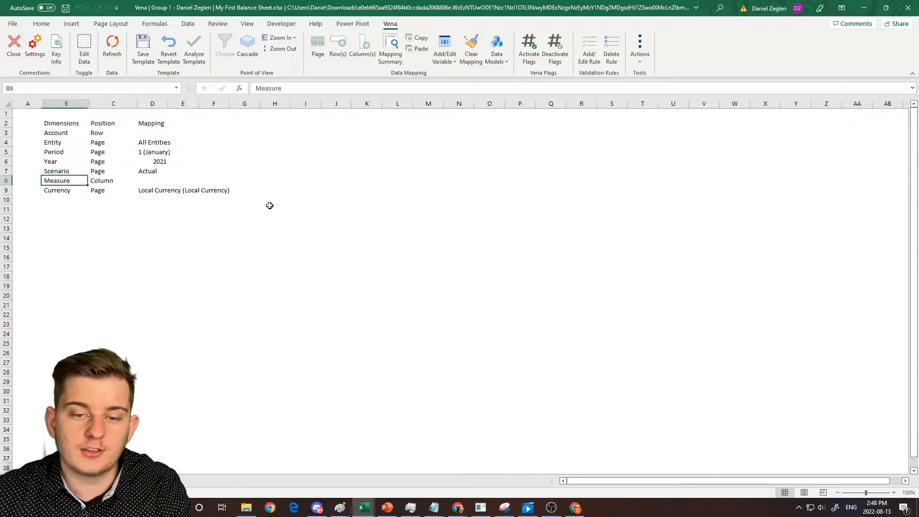
{"action": "key", "text": "shift+Left"}
{"action": "key", "text": "shift+Left"}
{"action": "key", "text": "shift+Left"}
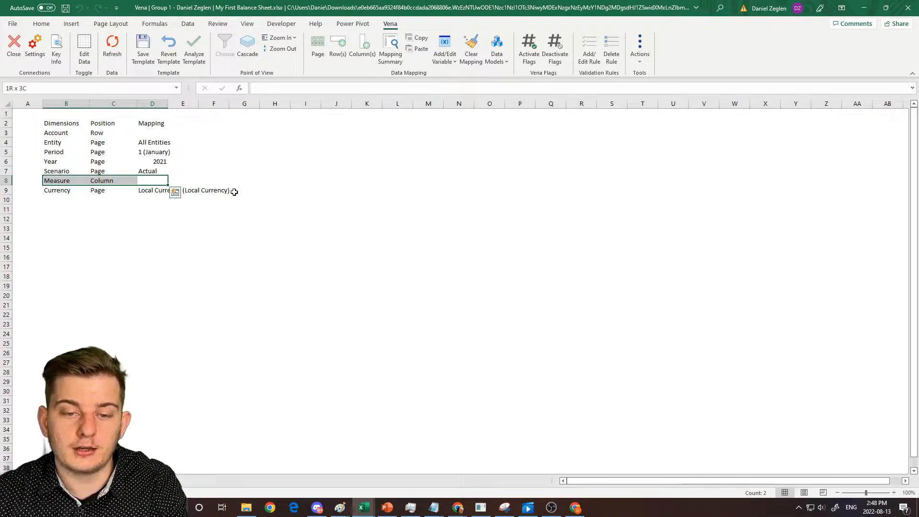
{"action": "key", "text": "Left"}
{"action": "key", "text": "Up"}
{"action": "key", "text": "Up"}
{"action": "key", "text": "Up"}
{"action": "key", "text": "Up"}
{"action": "key", "text": "Up"}
{"action": "key", "text": "Left"}
{"action": "key", "text": "Right"}
{"action": "key", "text": "Left"}
{"action": "key", "text": "Down"}
{"action": "key", "text": "Down"}
{"action": "key", "text": "Down"}
{"action": "key", "text": "Down"}
{"action": "key", "text": "Down"}
{"action": "key", "text": "Right"}
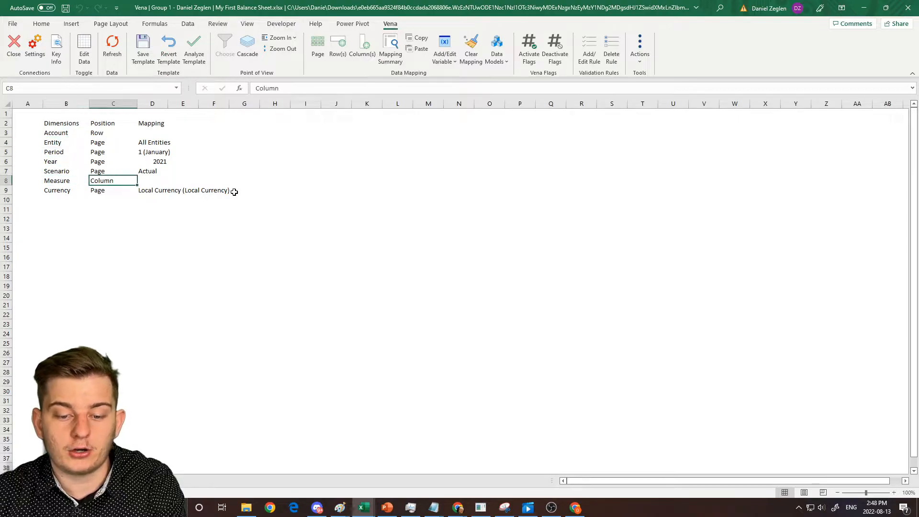
On the balance sheet worksheet, replace the Cash & Cash Equivalents label in B11 with the account number 1000
{"action": "key", "text": "ctrl+Page_Up"}
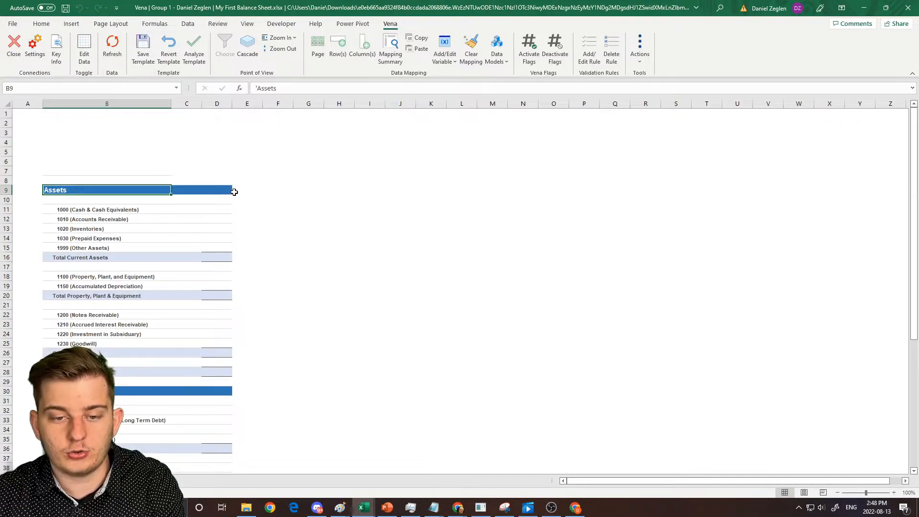
{"action": "key", "text": "Right"}
{"action": "key", "text": "Left"}
{"action": "key", "text": "Down"}
{"action": "key", "text": "Down"}
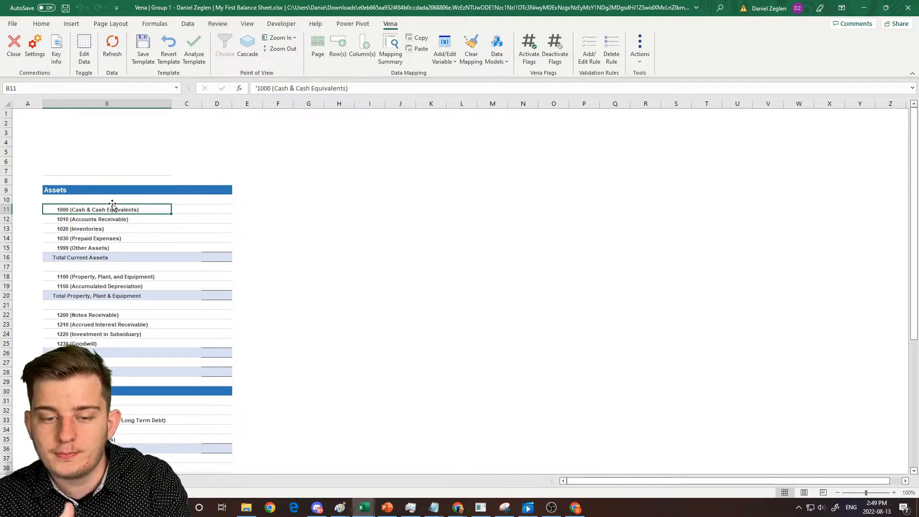
{"action": "key", "text": "Delete"}
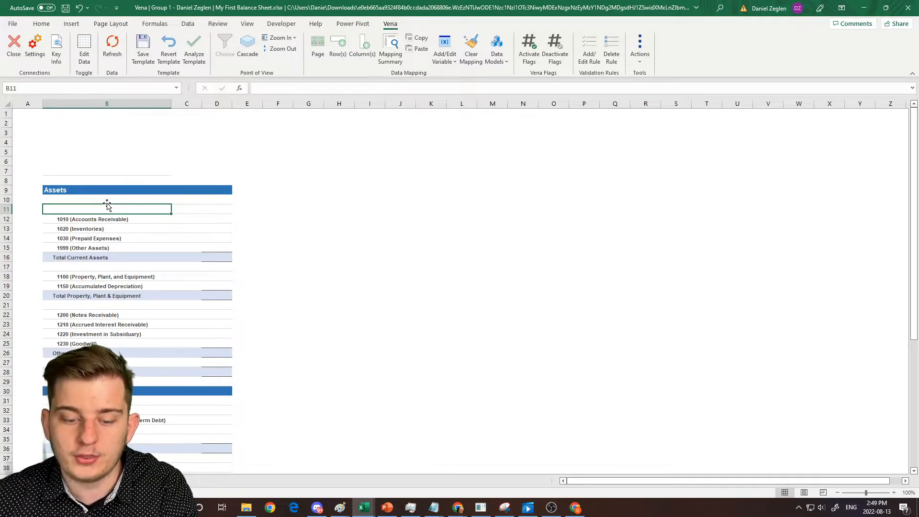
{"action": "type", "text": "1000"}
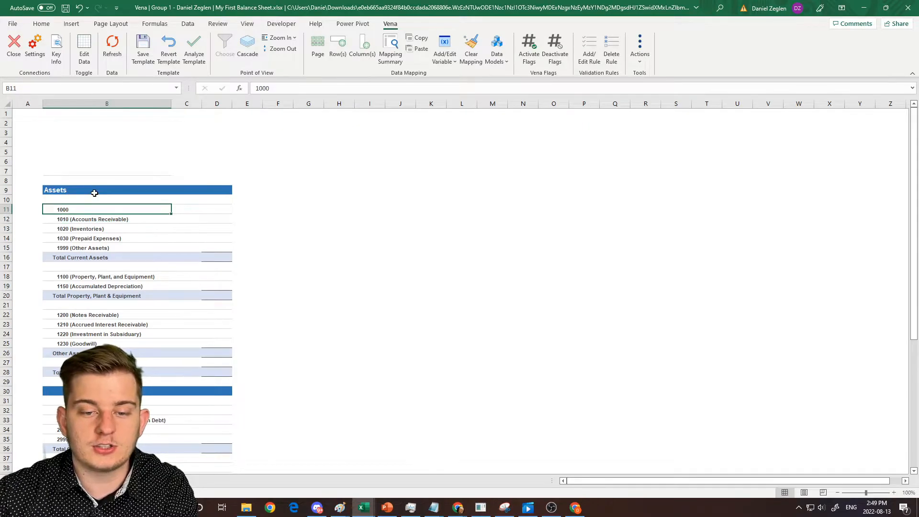
Row-map B11 to the Account member 1000 (Cash & Cash Equivalents) in section S1, block B1
{"action": "left_click", "coordinate": [337, 48]}
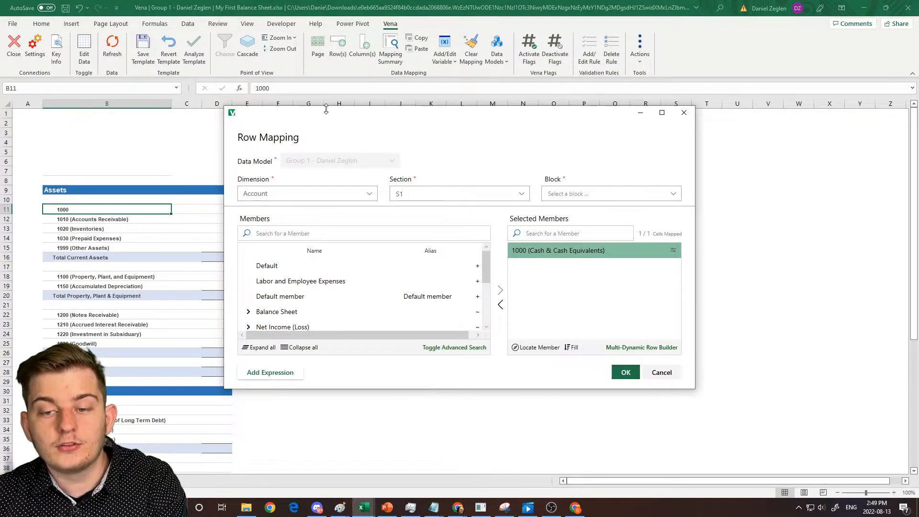
{"action": "left_click_drag", "start_coordinate": [325, 117], "coordinate": [311, 75]}
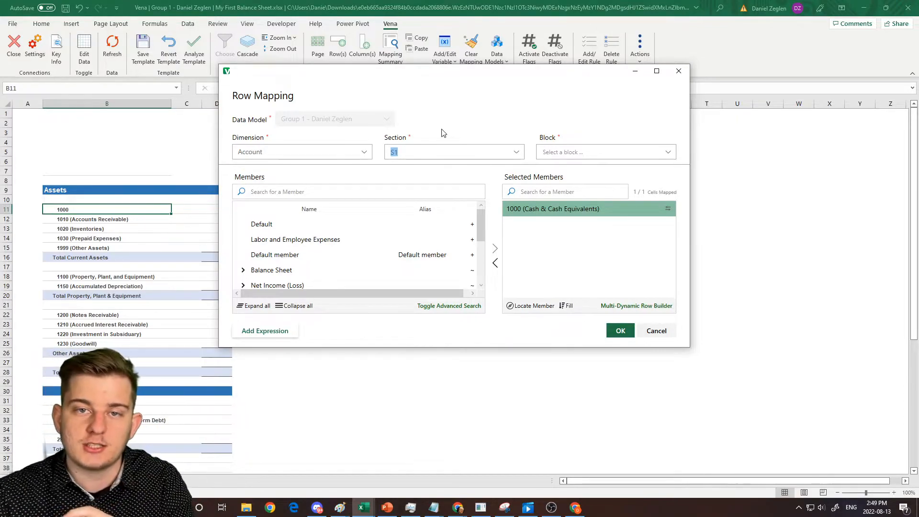
{"action": "left_click", "coordinate": [583, 152]}
{"action": "type", "text": "B1"}
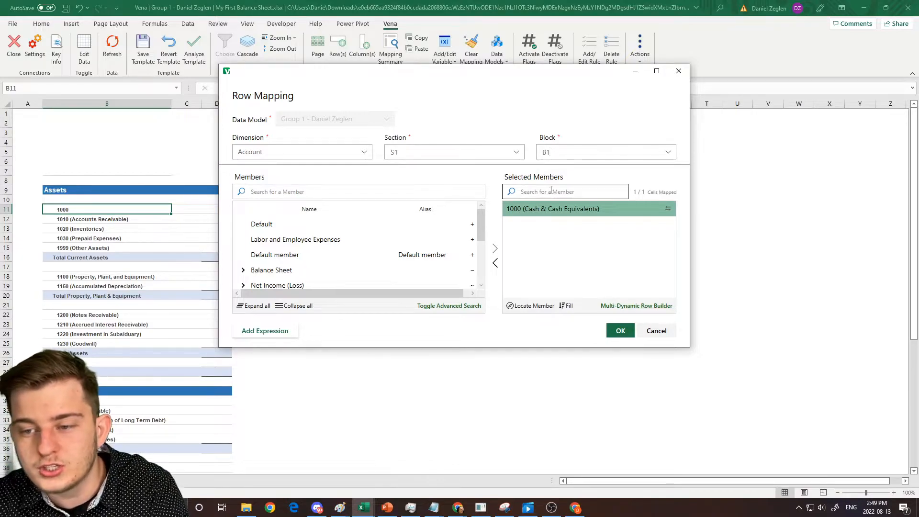
{"action": "left_click", "coordinate": [619, 330]}
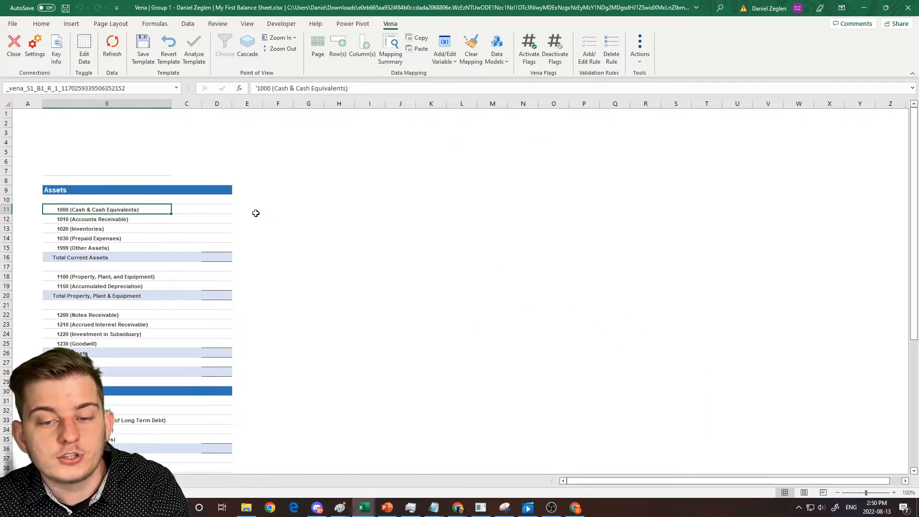
Examine how the row-mapped account in row 11 and a column mapping in column D intersect on the balance sheet
{"action": "left_click_drag", "start_coordinate": [133, 210], "coordinate": [220, 209]}
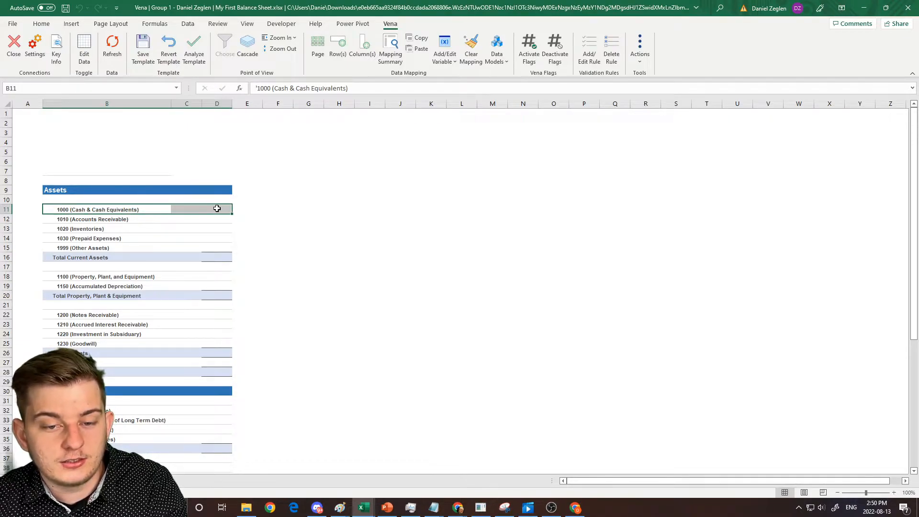
{"action": "left_click_drag", "start_coordinate": [203, 152], "coordinate": [205, 206]}
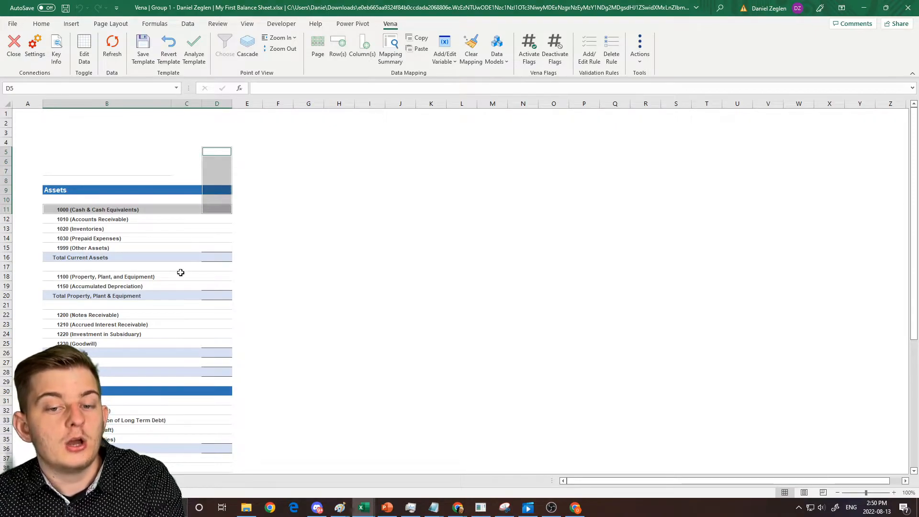
{"action": "left_click", "coordinate": [109, 248], "text": "ctrl"}
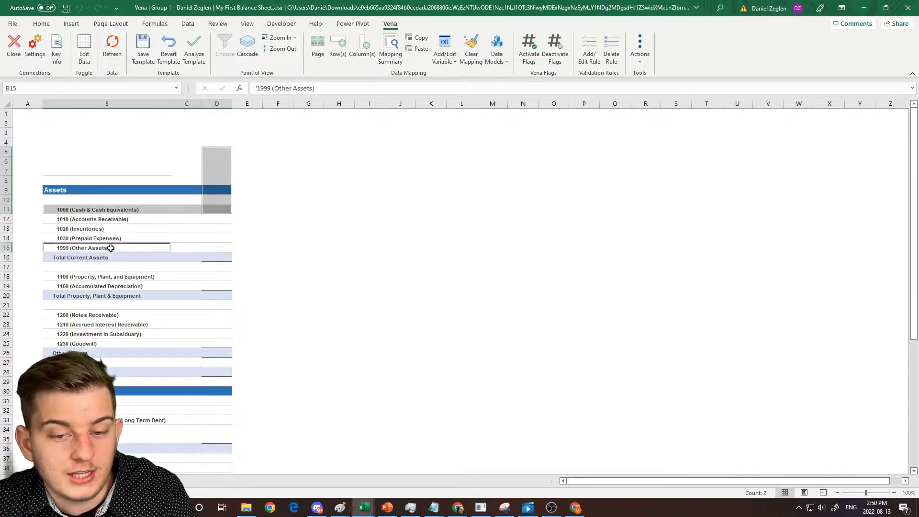
{"action": "left_click_drag", "start_coordinate": [148, 248], "coordinate": [180, 249]}
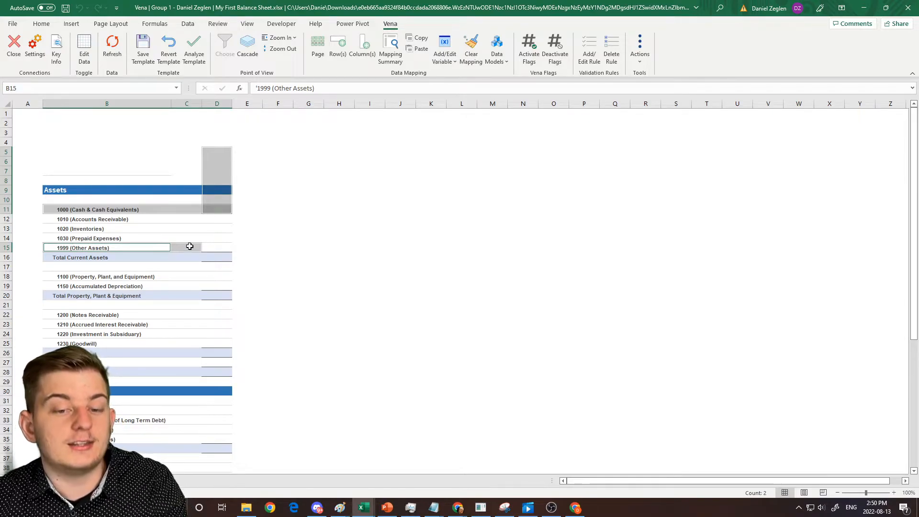
{"action": "left_click", "coordinate": [218, 240], "text": "ctrl"}
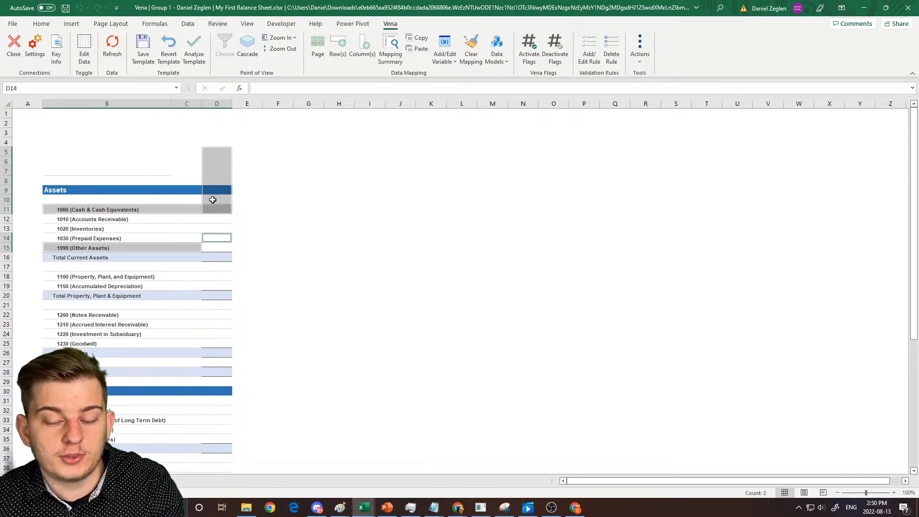
{"action": "left_click", "coordinate": [106, 210]}
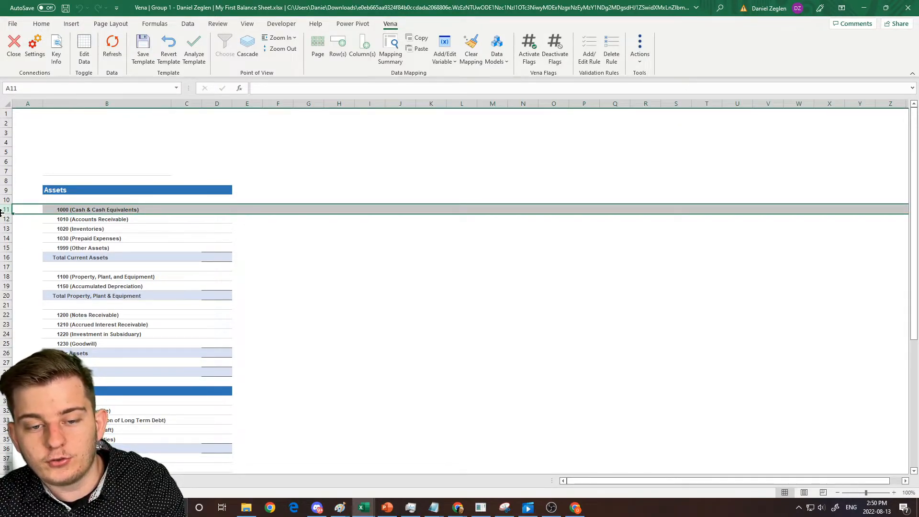
{"action": "left_click", "coordinate": [441, 121]}
{"action": "left_click", "coordinate": [613, 124]}
{"action": "left_click", "coordinate": [738, 123]}
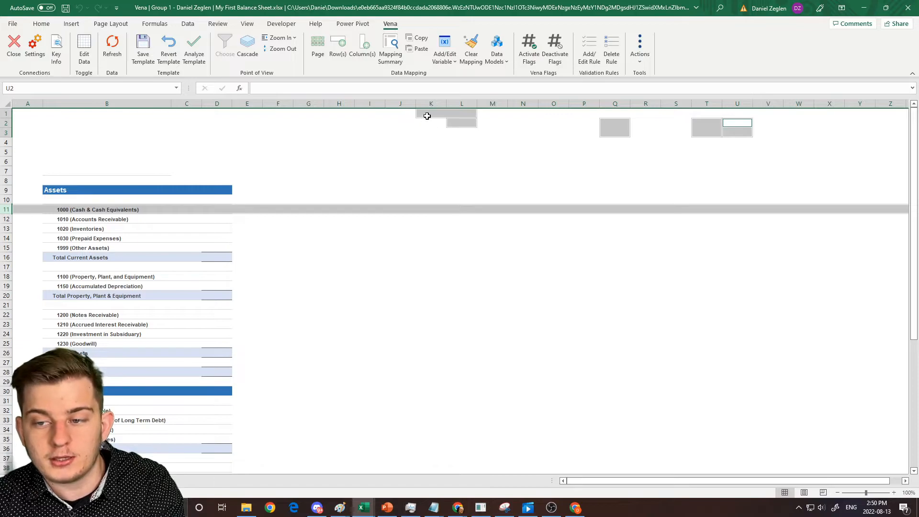
{"action": "left_click", "coordinate": [614, 132]}
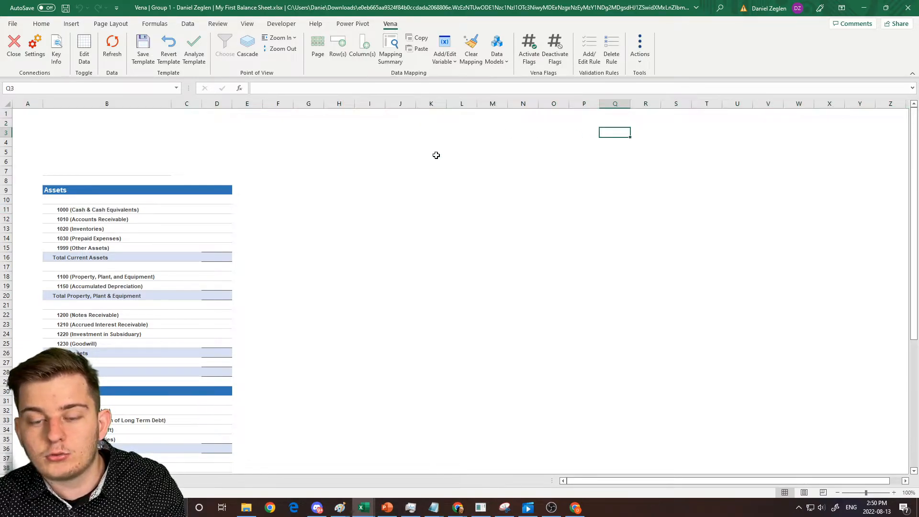
Column-map D9 to the Value member of the Measure dimension in section S1, block B1
{"action": "left_click", "coordinate": [210, 190]}
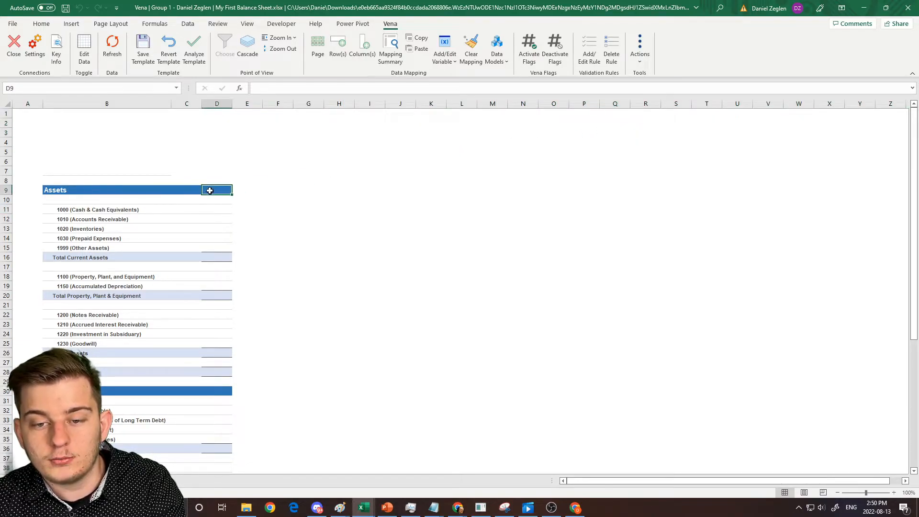
{"action": "left_click", "coordinate": [364, 62]}
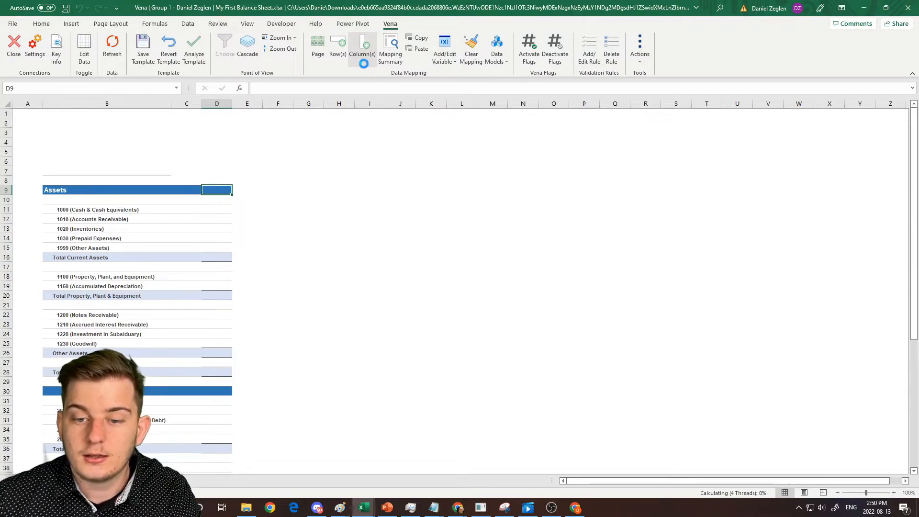
{"action": "left_click", "coordinate": [304, 192]}
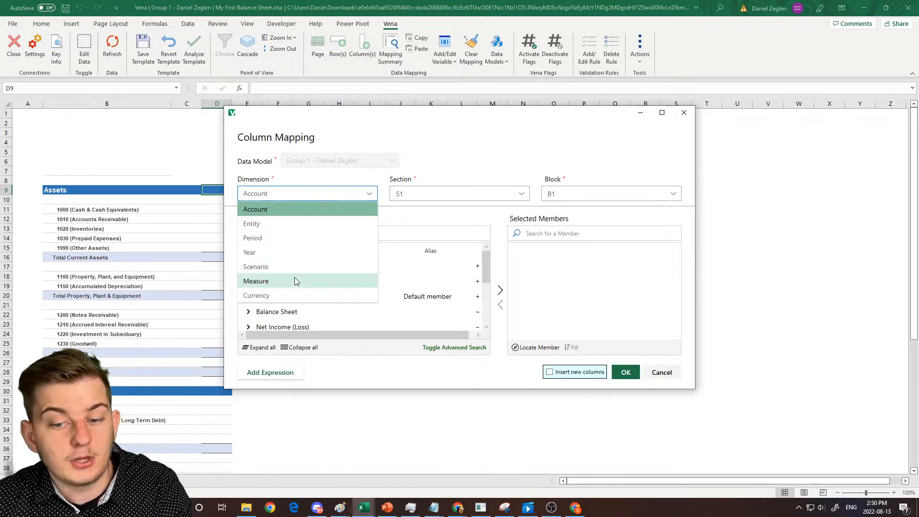
{"action": "left_click", "coordinate": [295, 281]}
{"action": "left_click", "coordinate": [248, 266]}
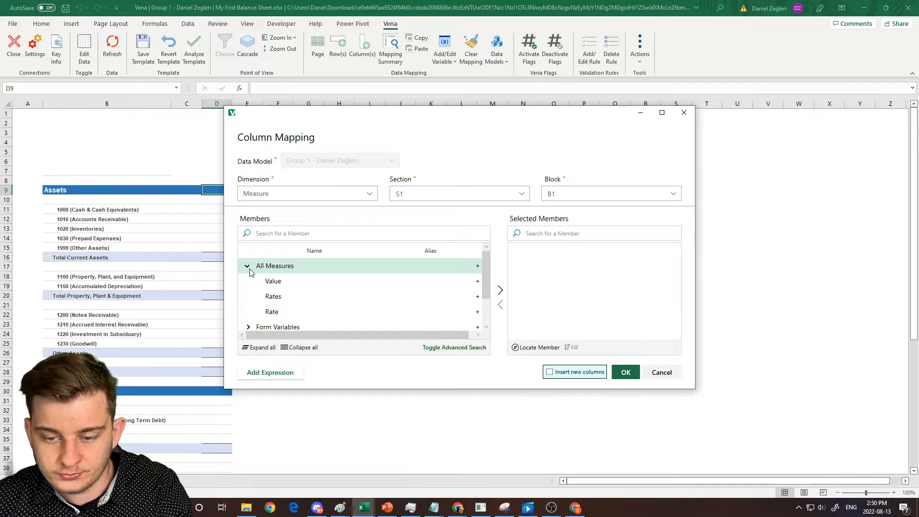
{"action": "left_click", "coordinate": [266, 285]}
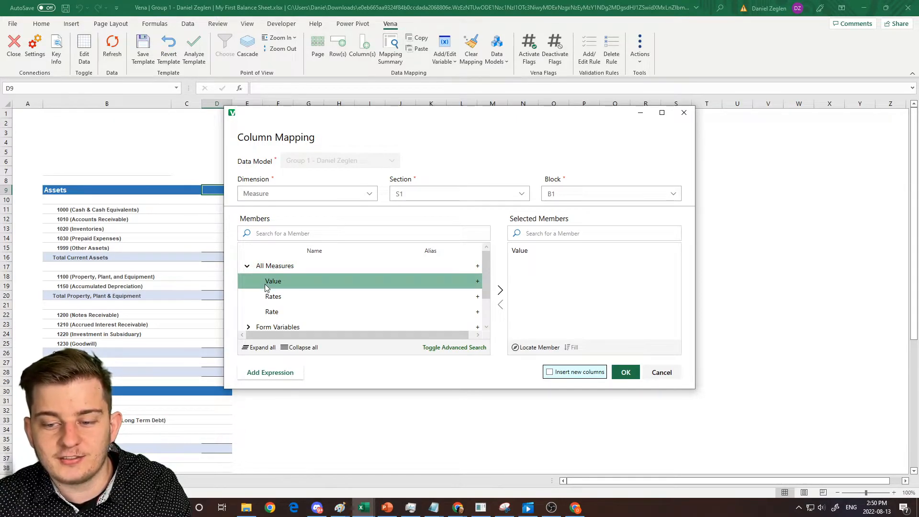
{"action": "left_click", "coordinate": [597, 194]}
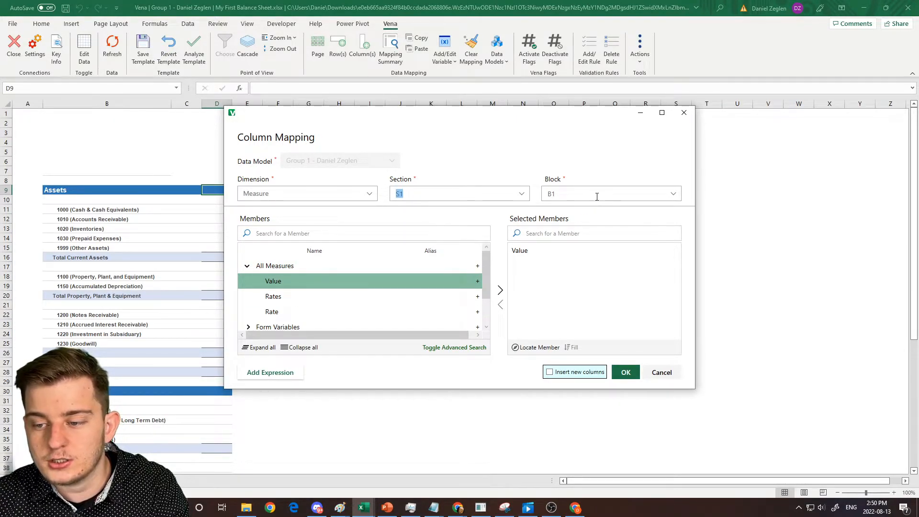
{"action": "left_click", "coordinate": [624, 374]}
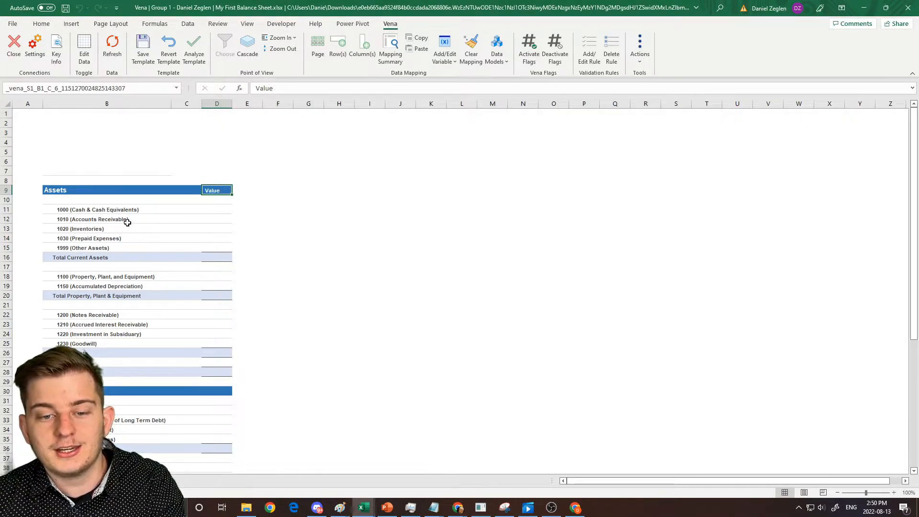
Review the mapped dimensions in the planning table and the intersection of row 11 with column D on the balance sheet
{"action": "left_click_drag", "start_coordinate": [120, 210], "coordinate": [223, 198]}
{"action": "left_click_drag", "start_coordinate": [125, 222], "coordinate": [112, 381]}
{"action": "left_click_drag", "start_coordinate": [89, 211], "coordinate": [213, 201]}
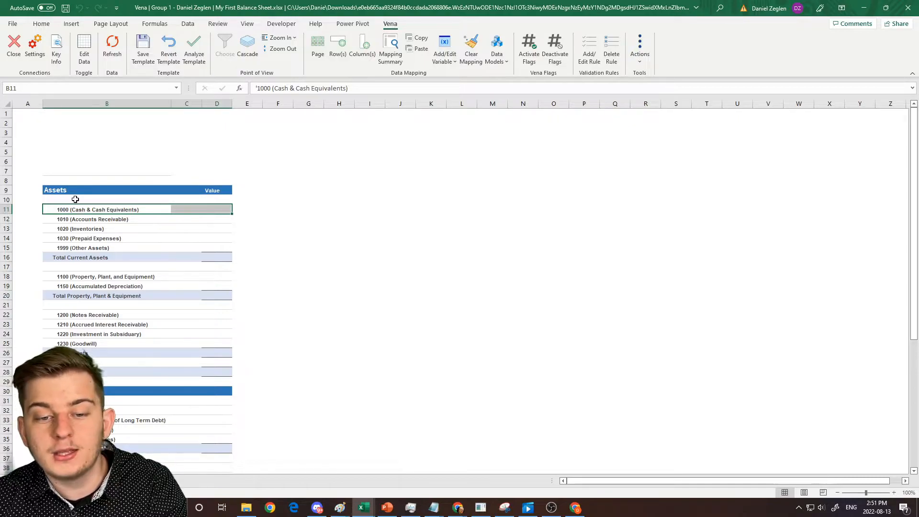
{"action": "left_click", "coordinate": [77, 480]}
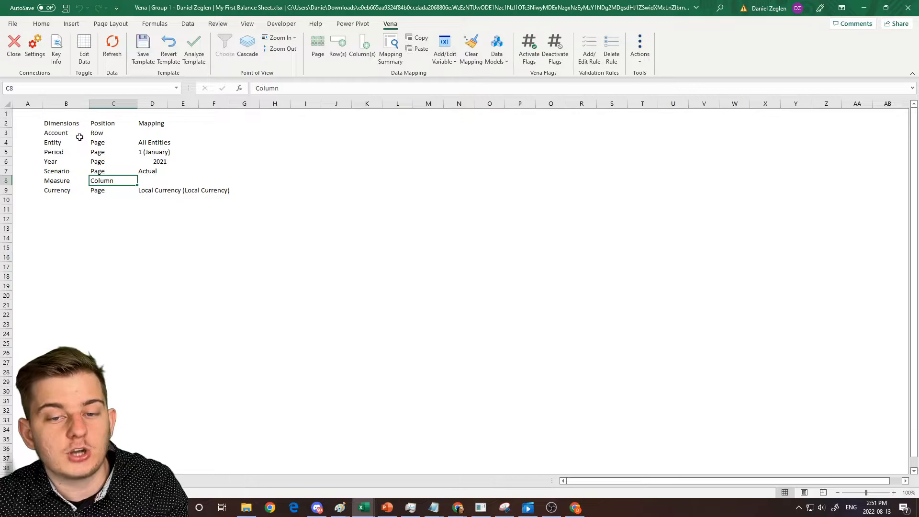
{"action": "left_click_drag", "start_coordinate": [64, 135], "coordinate": [168, 192]}
{"action": "left_click_drag", "start_coordinate": [53, 182], "coordinate": [182, 180]}
{"action": "left_click_drag", "start_coordinate": [62, 134], "coordinate": [162, 146]}
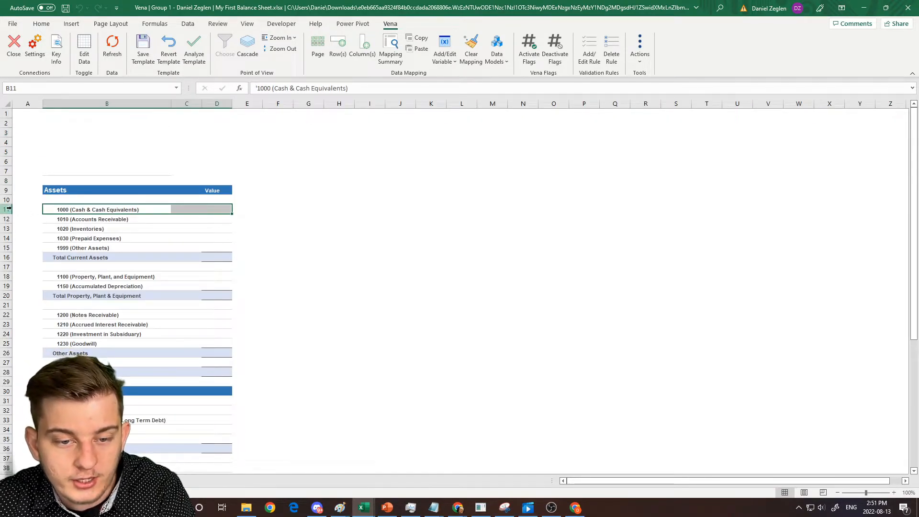
{"action": "left_click", "coordinate": [7, 208]}
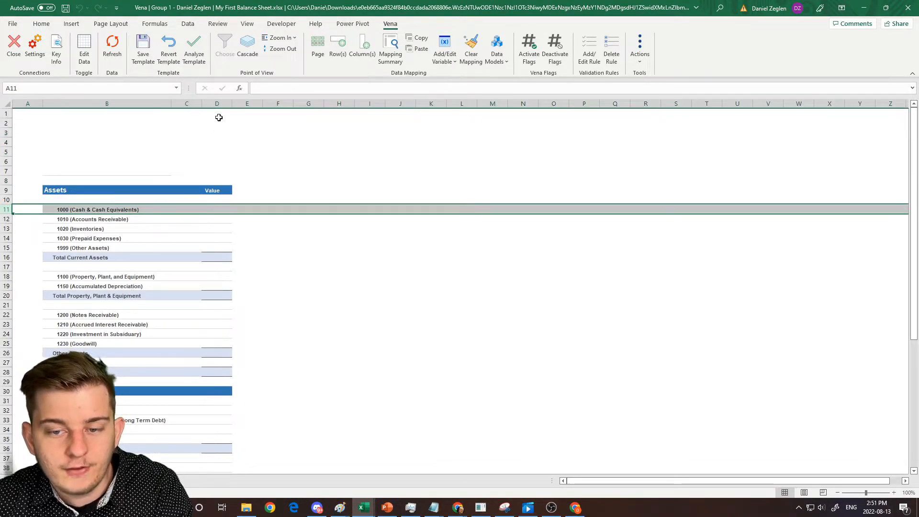
{"action": "left_click", "coordinate": [221, 102], "text": "ctrl"}
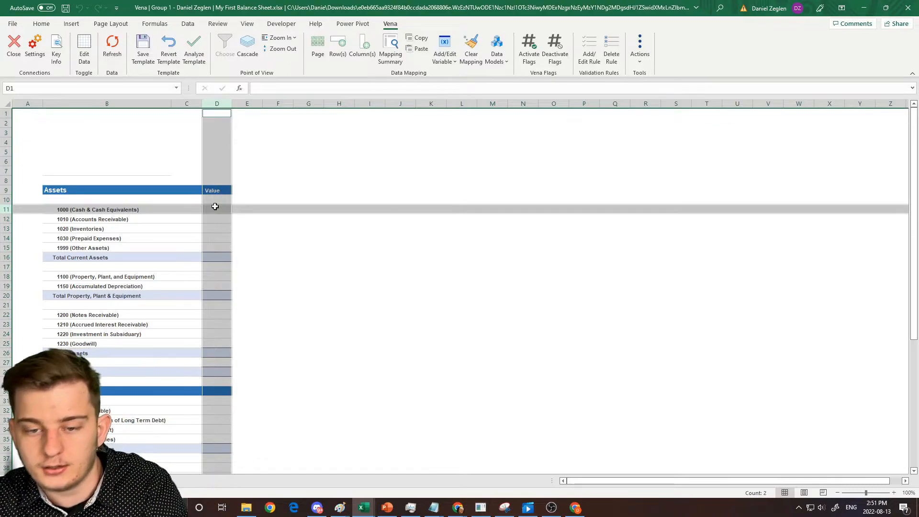
Try the Value column mapping in K9 to examine its intersection with row 11, and return it to D9
{"action": "left_click", "coordinate": [218, 192]}
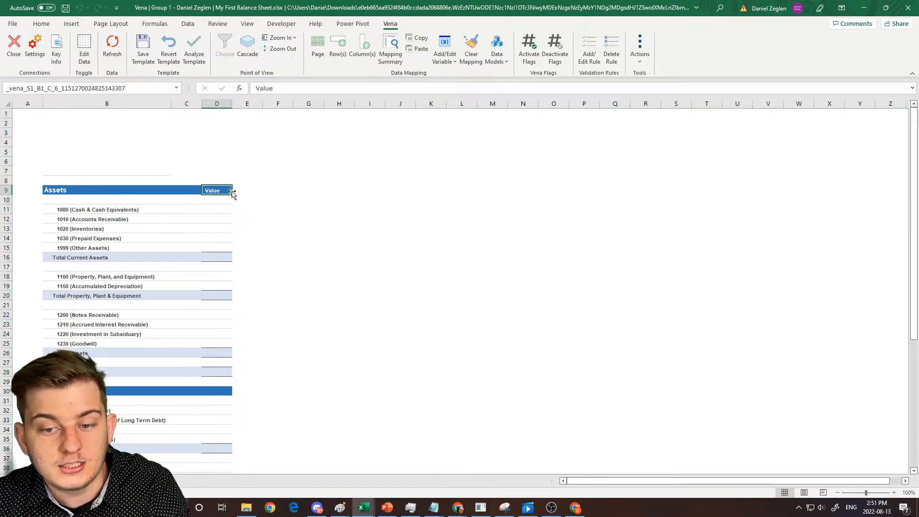
{"action": "left_click_drag", "start_coordinate": [231, 192], "coordinate": [446, 191]}
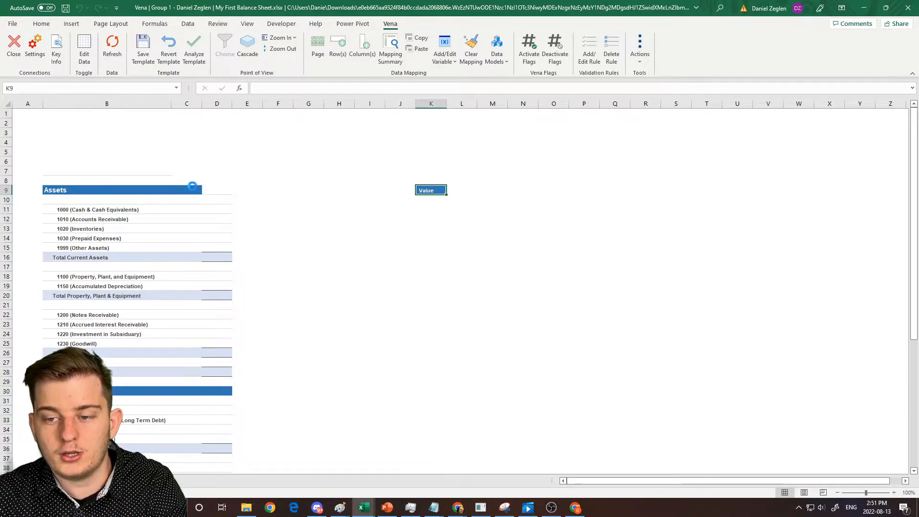
{"action": "left_click", "coordinate": [6, 209]}
{"action": "left_click", "coordinate": [430, 103], "text": "shift"}
{"action": "left_click", "coordinate": [6, 209]}
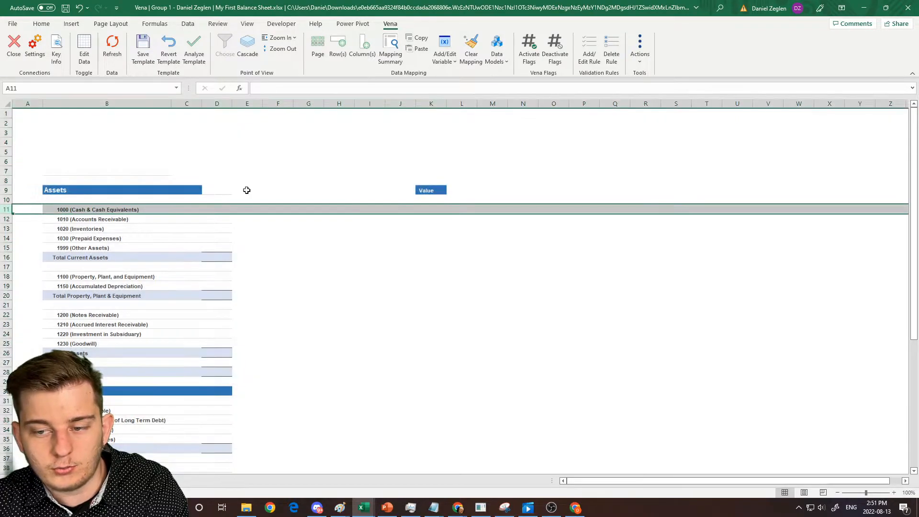
{"action": "left_click", "coordinate": [431, 103], "text": "ctrl"}
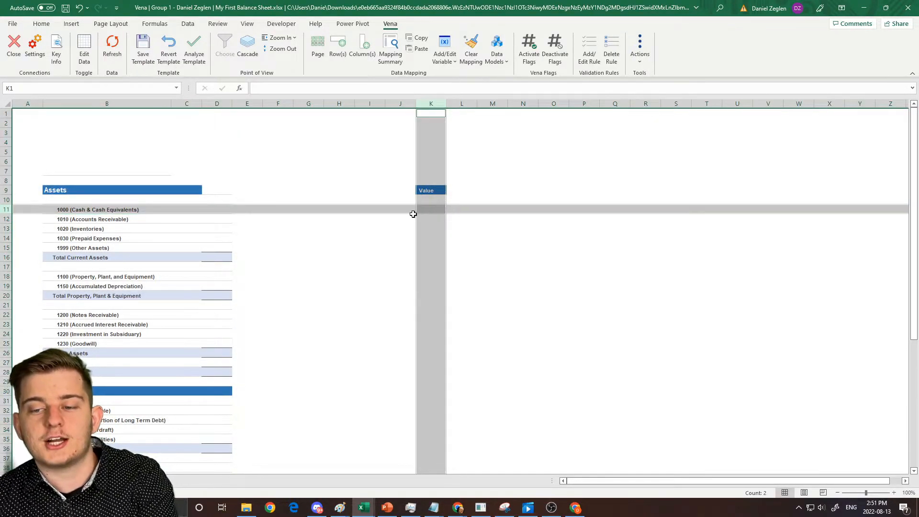
{"action": "left_click", "coordinate": [431, 190]}
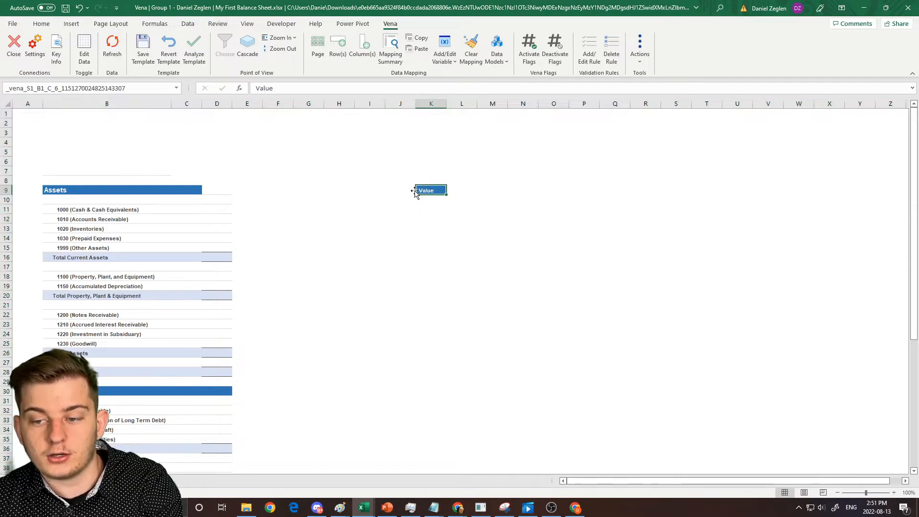
{"action": "left_click_drag", "start_coordinate": [417, 191], "coordinate": [219, 191]}
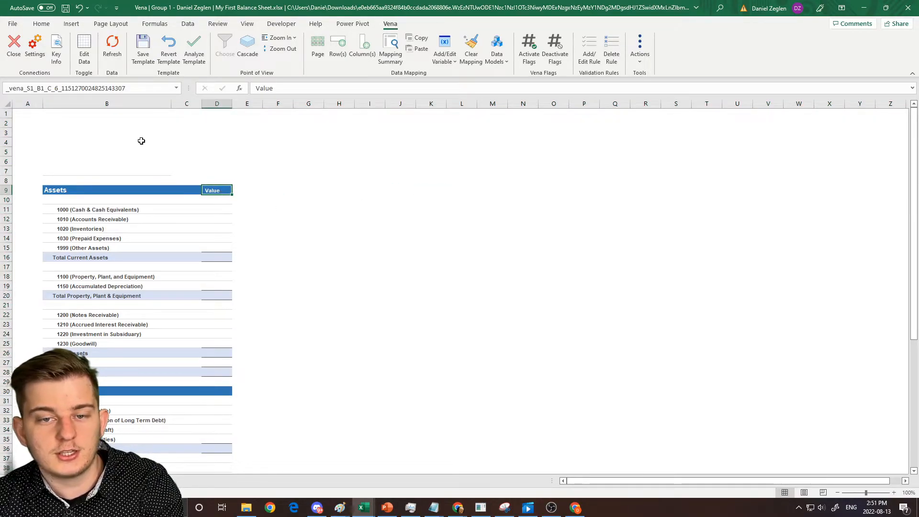
Refresh the template data and check the Cash & Cash Equivalents value in D11
{"action": "left_click", "coordinate": [113, 56]}
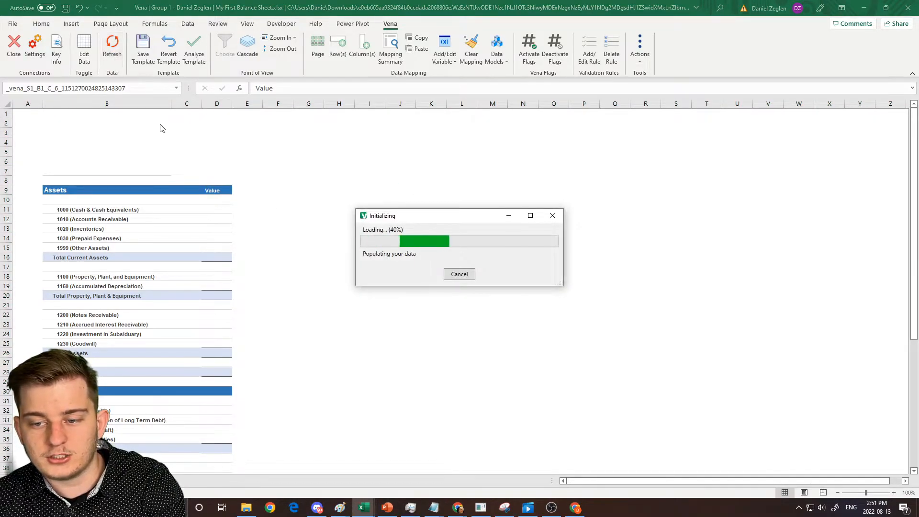
{"action": "left_click", "coordinate": [214, 209]}
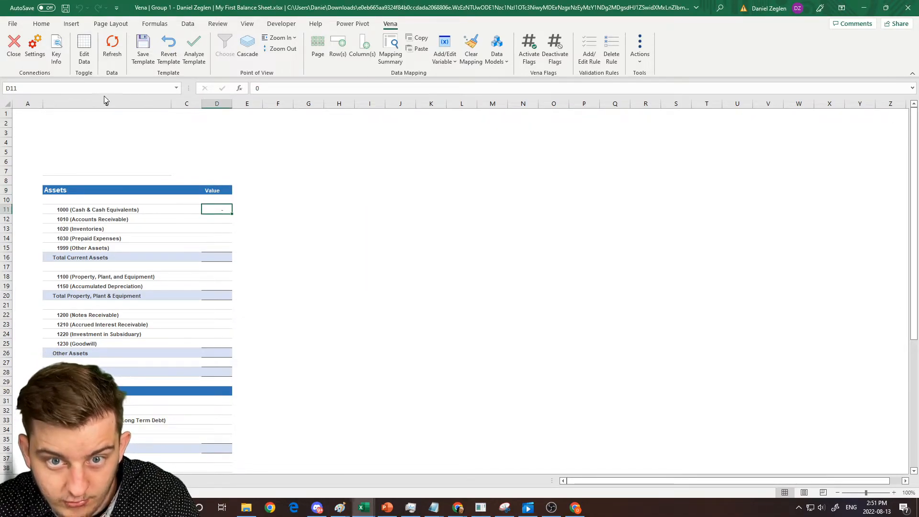
Replace January with All Periods in the Period page mapping in D5, and refresh the balance sheet data
{"action": "left_click", "coordinate": [98, 481]}
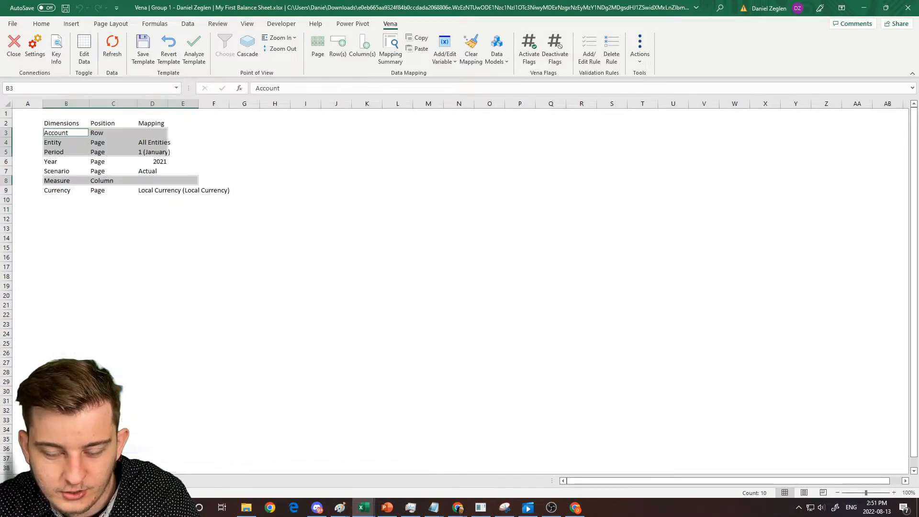
{"action": "left_click", "coordinate": [161, 166]}
{"action": "left_click", "coordinate": [154, 152]}
{"action": "left_click", "coordinate": [320, 62]}
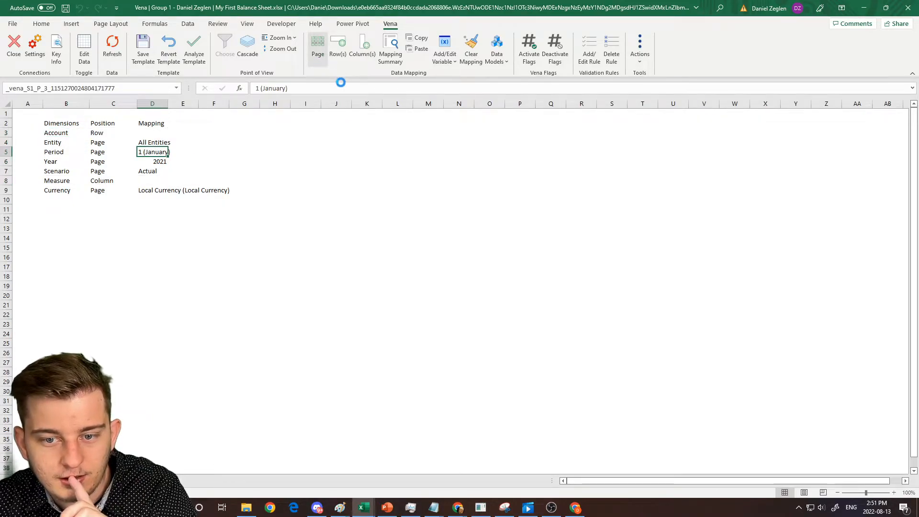
{"action": "left_click", "coordinate": [517, 252]}
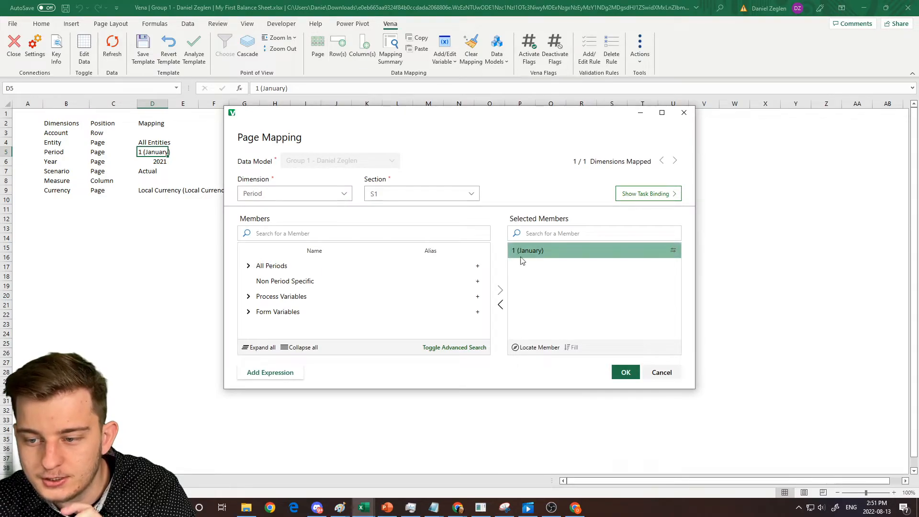
{"action": "double_click", "coordinate": [559, 261]}
{"action": "double_click", "coordinate": [320, 260]}
{"action": "left_click", "coordinate": [625, 373]}
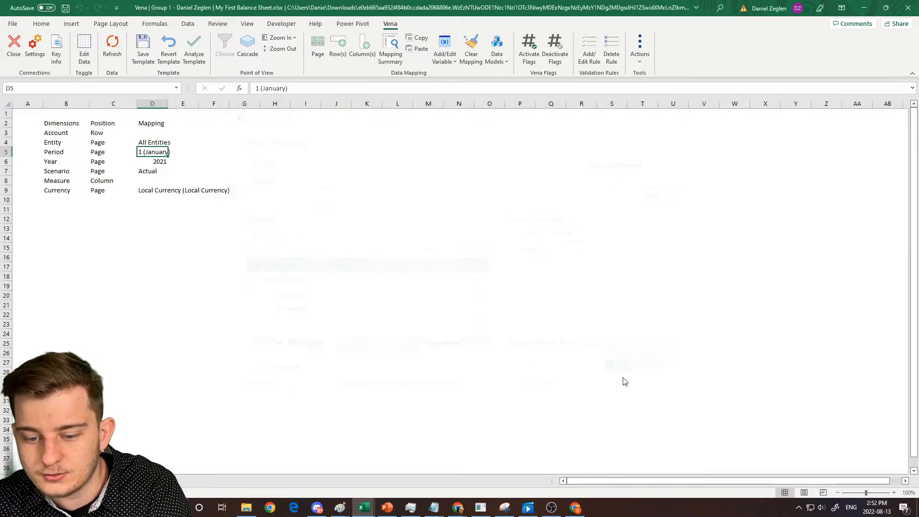
{"action": "left_click", "coordinate": [121, 48]}
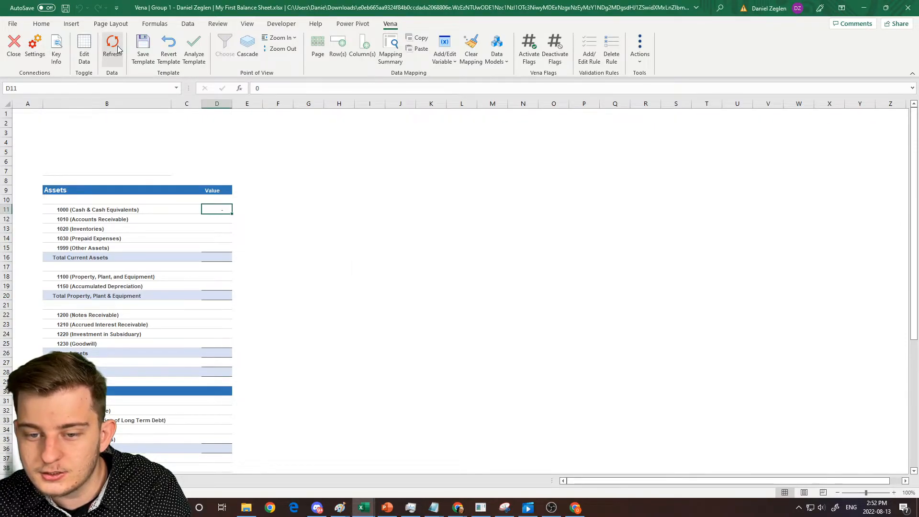
Replace 2021 with 2020 in the Year page mapping in D6, and refresh the balance sheet data
{"action": "left_click", "coordinate": [98, 481]}
{"action": "left_click", "coordinate": [164, 162]}
{"action": "left_click", "coordinate": [318, 47]}
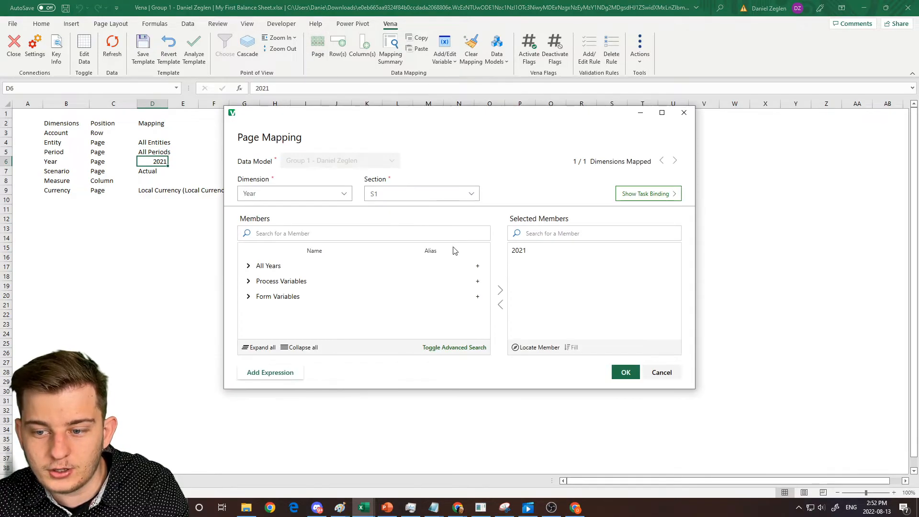
{"action": "double_click", "coordinate": [541, 250]}
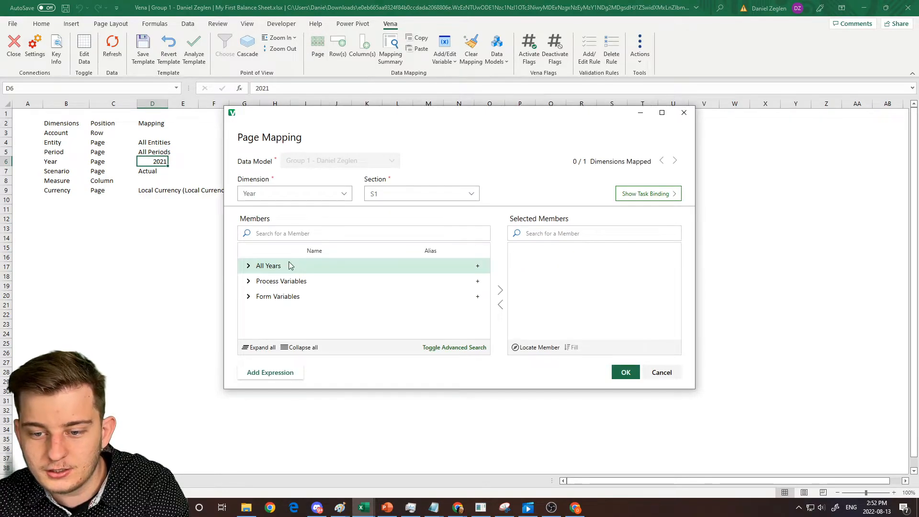
{"action": "left_click", "coordinate": [246, 266]}
{"action": "double_click", "coordinate": [281, 311]}
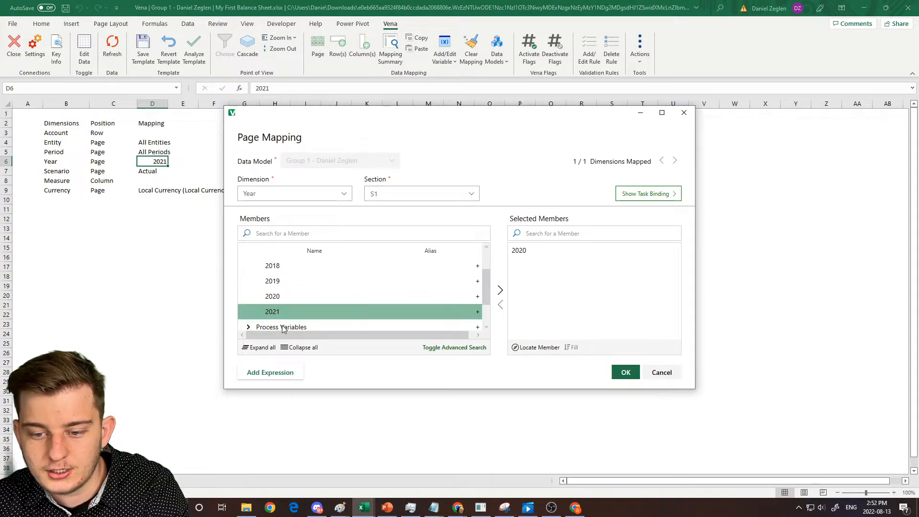
{"action": "left_click", "coordinate": [627, 374]}
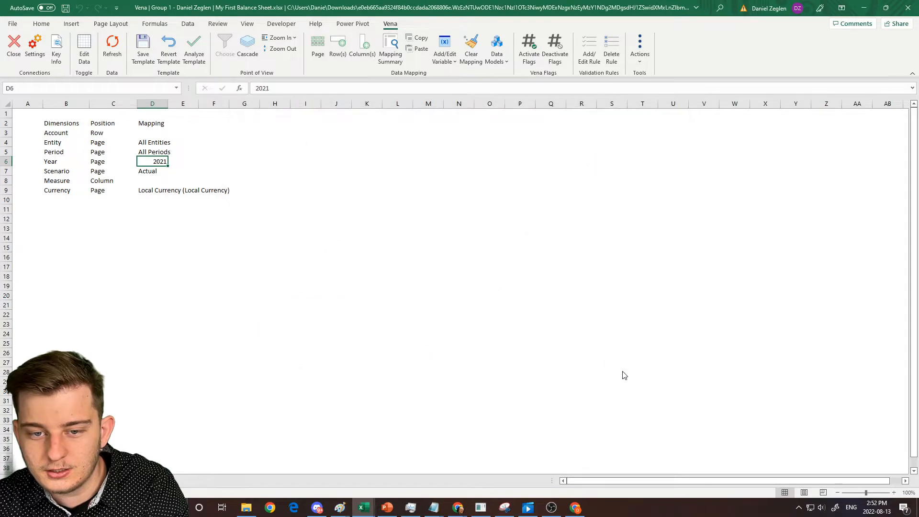
{"action": "left_click", "coordinate": [111, 48]}
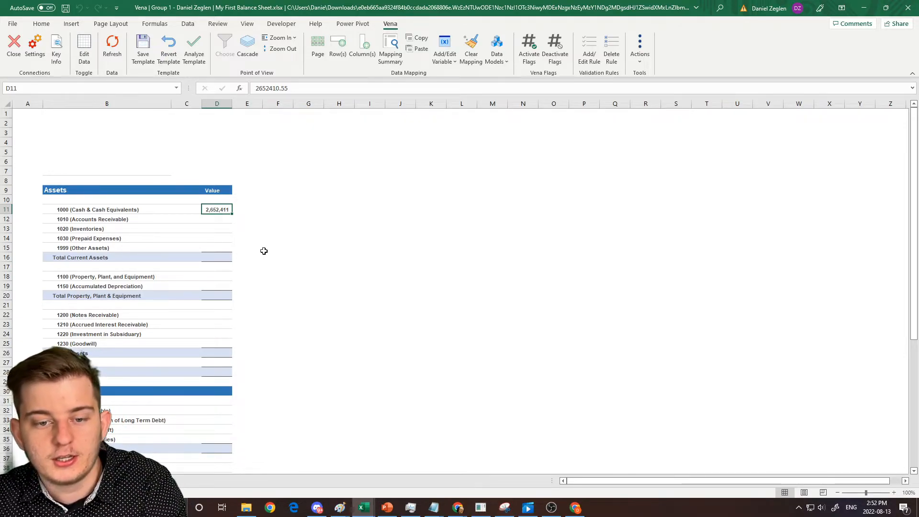
Preview the Account row mapping for B12:B28 without applying it, and replace the label in B15 with "Hello This will cause an error"
{"action": "left_click_drag", "start_coordinate": [73, 218], "coordinate": [98, 372]}
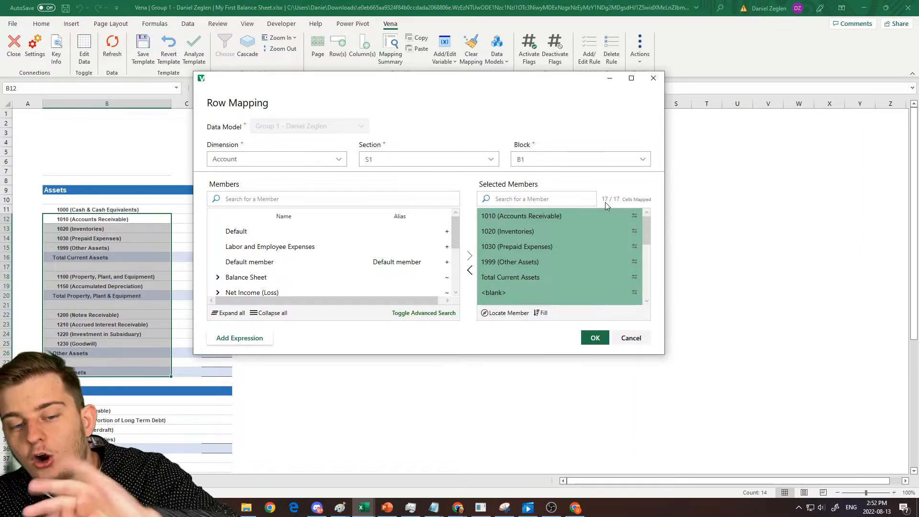
{"action": "left_click", "coordinate": [631, 337]}
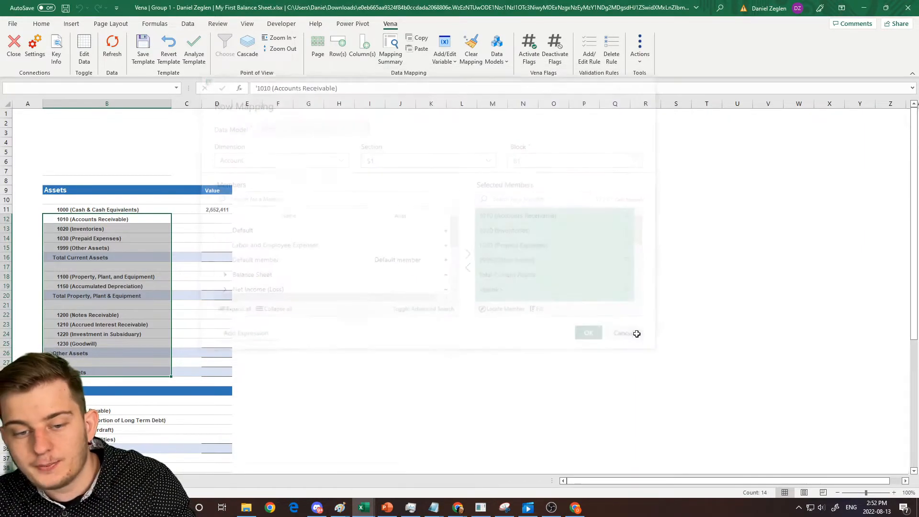
{"action": "left_click", "coordinate": [91, 249]}
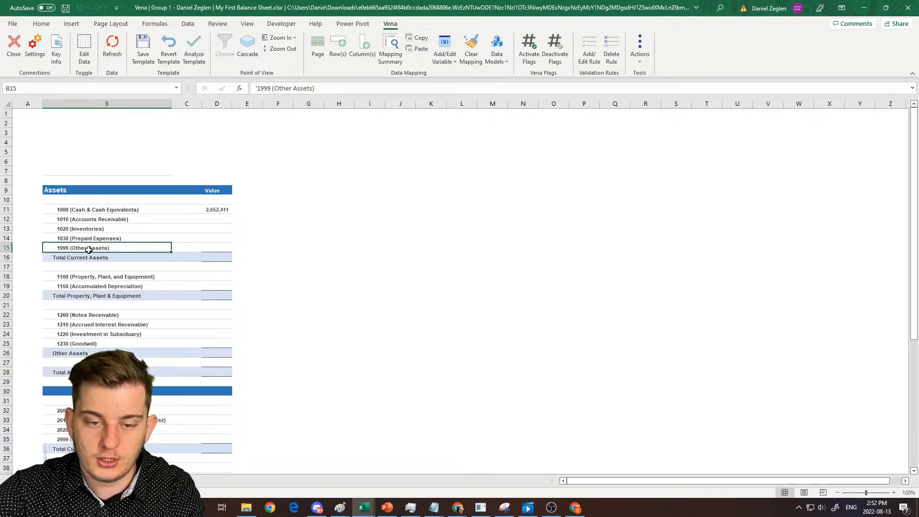
{"action": "type", "text": "Hello This w"}
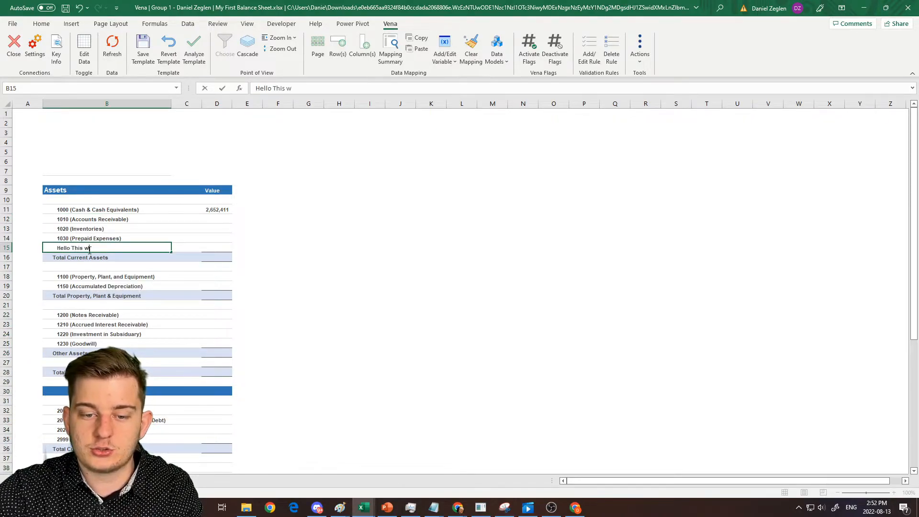
{"action": "type", "text": "ill cause an error"}
{"action": "key", "text": "Return"}
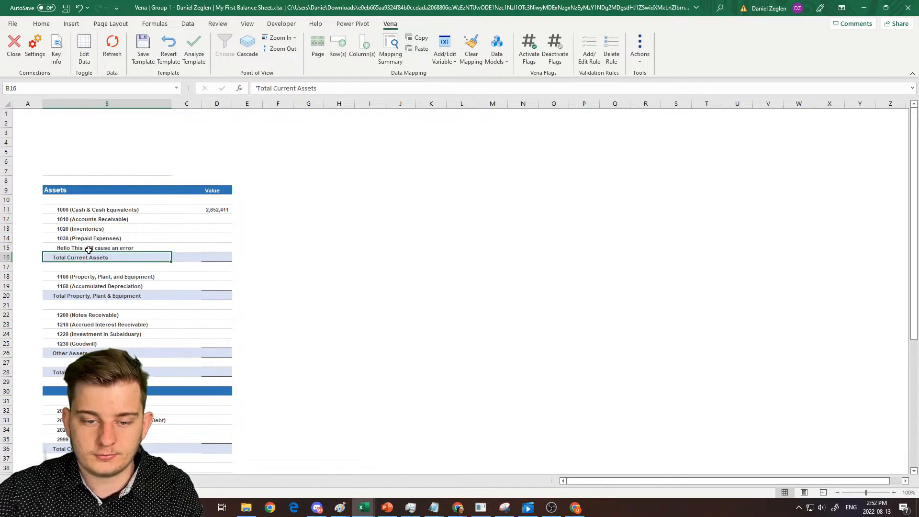
Examine how the Account row mapping for B12:B28 handles the invalid label in B15, and leave it unapplied
{"action": "key", "text": "Up"}
{"action": "key", "text": "Up"}
{"action": "key", "text": "Up"}
{"action": "key", "text": "Up"}
{"action": "key", "text": "Up"}
{"action": "key", "text": "Down"}
{"action": "key", "text": "shift+Down"}
{"action": "key", "text": "shift+Down"}
{"action": "key", "text": "shift+Down"}
{"action": "key", "text": "shift+Down"}
{"action": "key", "text": "shift+Down"}
{"action": "key", "text": "shift+Down"}
{"action": "key", "text": "shift+Down"}
{"action": "key", "text": "shift+Down"}
{"action": "key", "text": "shift+Down"}
{"action": "key", "text": "shift+Down"}
{"action": "key", "text": "shift+Down"}
{"action": "key", "text": "shift+Down"}
{"action": "key", "text": "shift+Down"}
{"action": "key", "text": "shift+Down"}
{"action": "key", "text": "shift+Down"}
{"action": "key", "text": "shift+Down"}
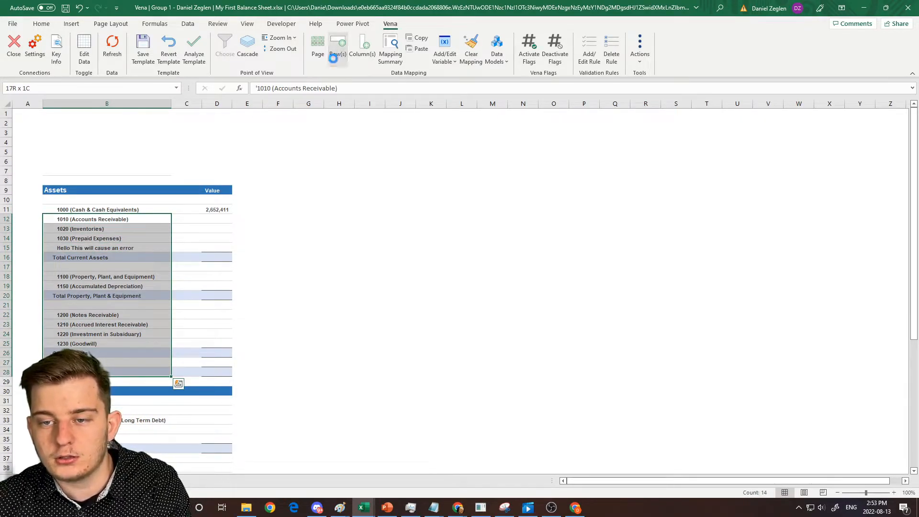
{"action": "left_click", "coordinate": [337, 48]}
{"action": "scroll", "coordinate": [560, 306], "scroll_direction": "down", "scroll_amount": 1}
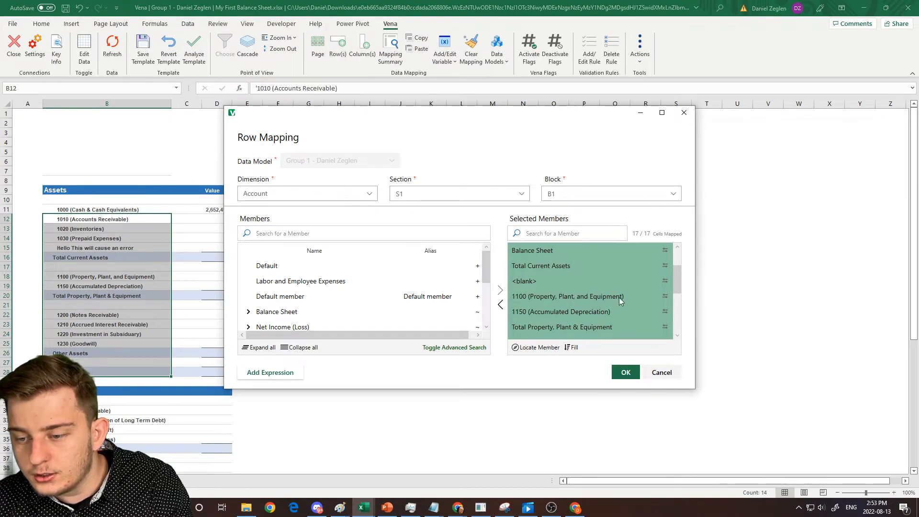
{"action": "scroll", "coordinate": [606, 293], "scroll_direction": "up", "scroll_amount": 1}
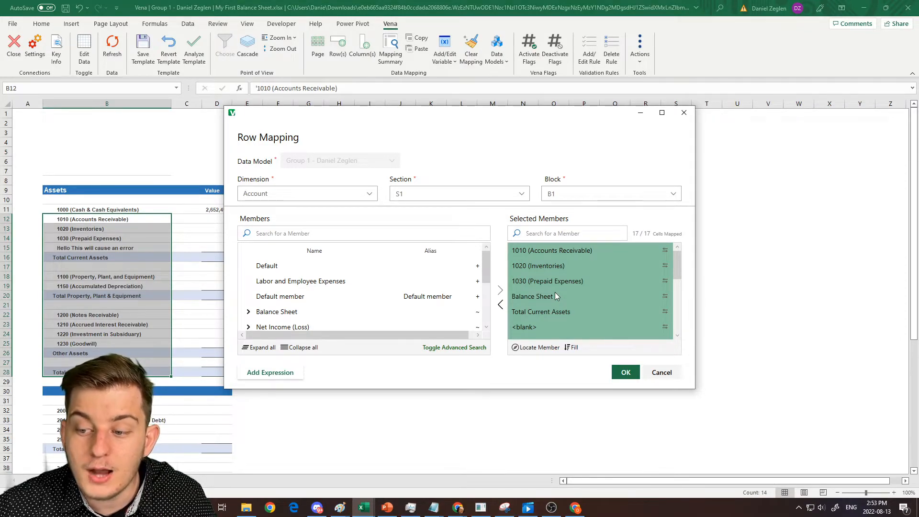
{"action": "scroll", "coordinate": [593, 290], "scroll_direction": "down", "scroll_amount": 4}
{"action": "scroll", "coordinate": [599, 286], "scroll_direction": "up", "scroll_amount": 5}
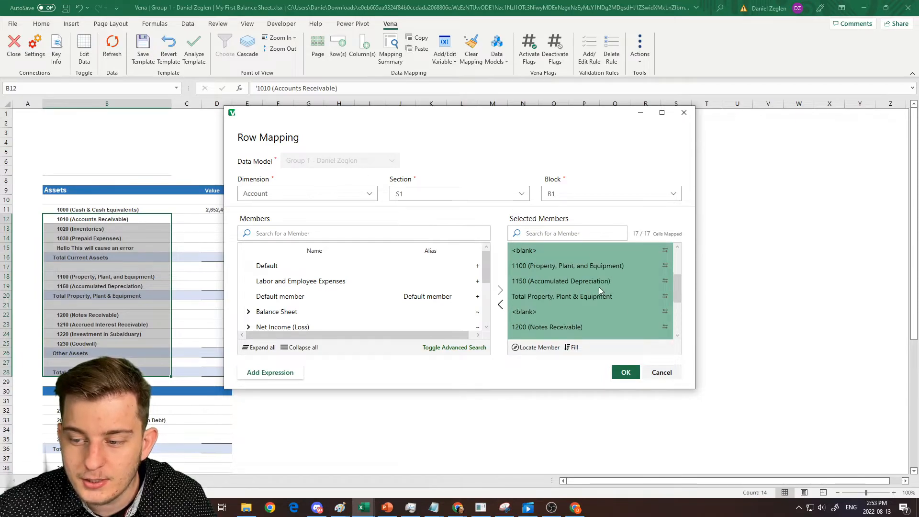
{"action": "left_click", "coordinate": [661, 372]}
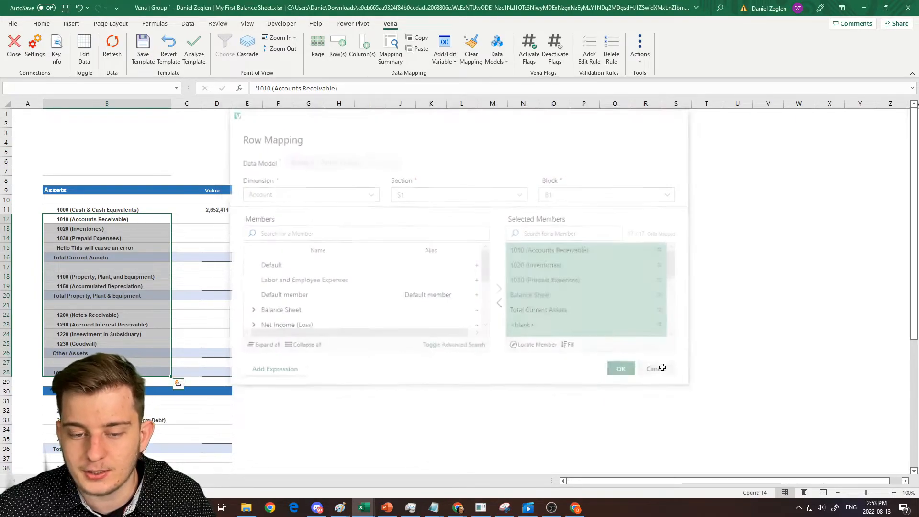
Undo the text change in B15
{"action": "left_click", "coordinate": [138, 248]}
{"action": "key", "text": "ctrl+z"}
{"action": "key", "text": "ctrl+z"}
{"action": "key", "text": "ctrl+z"}
{"action": "key", "text": "ctrl+z"}
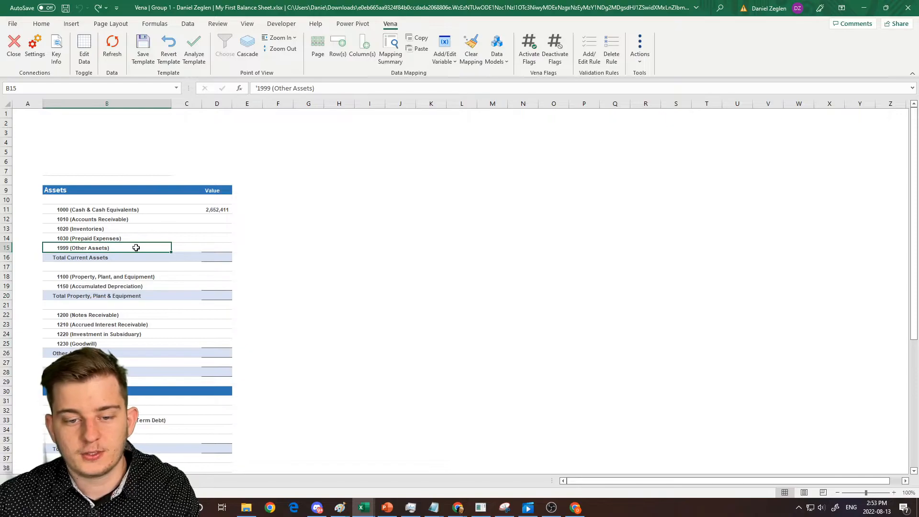
Map the asset labels in B12:B28 as Account rows in block B1, and widen column D for the refreshed values
{"action": "key", "text": "shift+Down"}
{"action": "key", "text": "shift+Down"}
{"action": "key", "text": "shift+Down"}
{"action": "key", "text": "shift+Down"}
{"action": "key", "text": "shift+Down"}
{"action": "key", "text": "shift+Down"}
{"action": "key", "text": "shift+Down"}
{"action": "key", "text": "shift+Down"}
{"action": "key", "text": "shift+Down"}
{"action": "key", "text": "shift+Down"}
{"action": "key", "text": "shift+Down"}
{"action": "key", "text": "shift+Down"}
{"action": "key", "text": "shift+Down"}
{"action": "key", "text": "shift+Down"}
{"action": "key", "text": "shift+Down"}
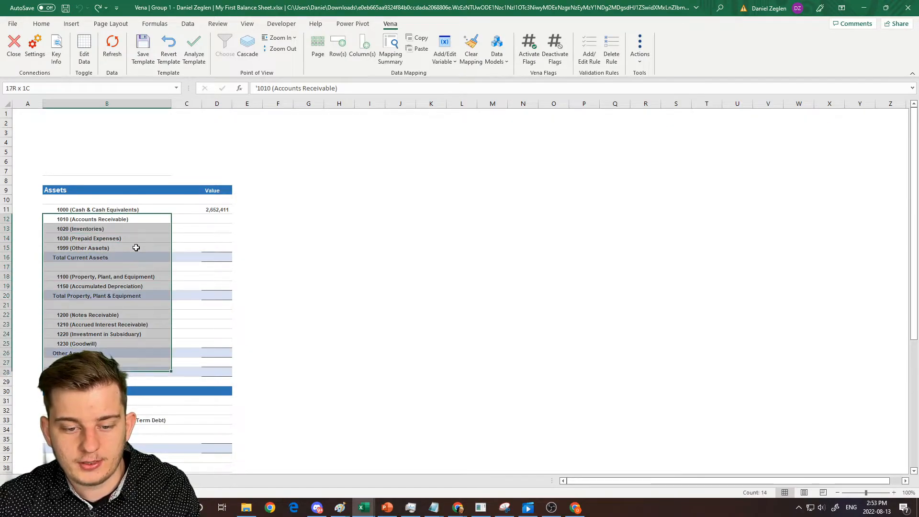
{"action": "left_click", "coordinate": [338, 55]}
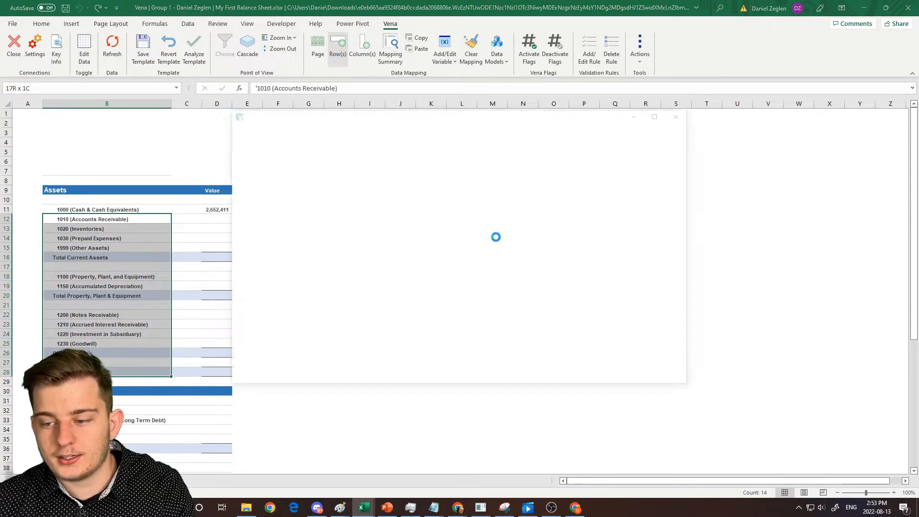
{"action": "left_click", "coordinate": [623, 372]}
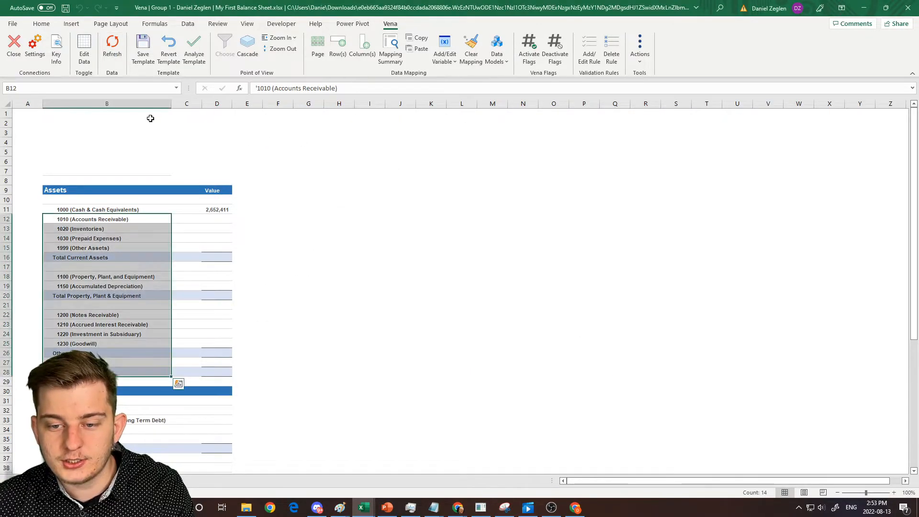
{"action": "left_click_drag", "start_coordinate": [233, 104], "coordinate": [244, 109]}
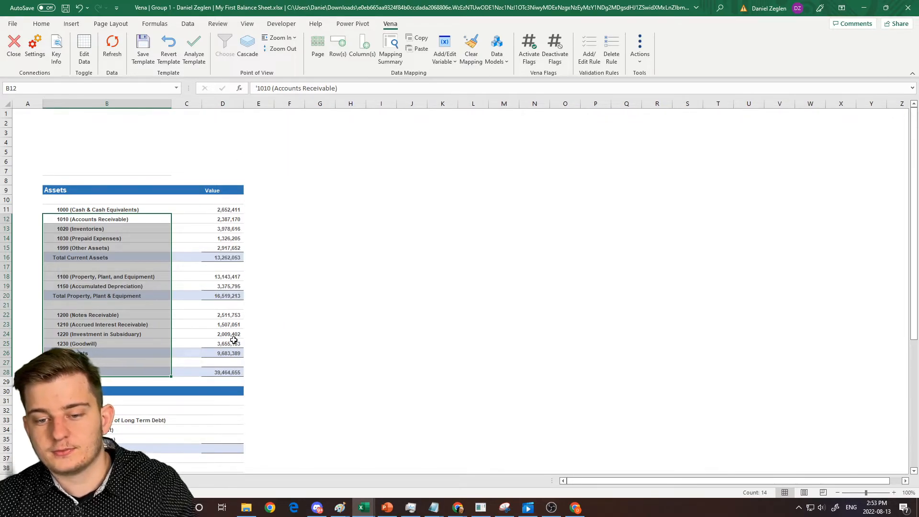
Examine the Total Assets row and its value in D28
{"action": "left_click", "coordinate": [224, 374]}
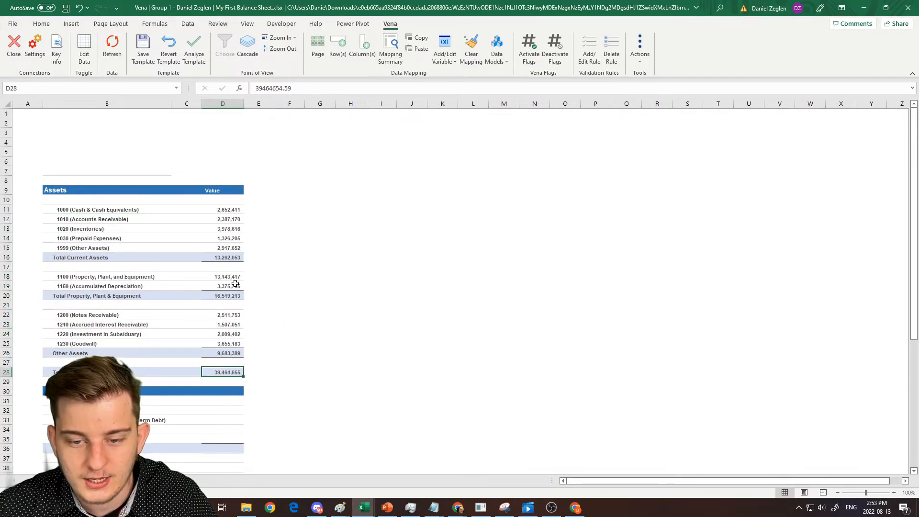
{"action": "left_click_drag", "start_coordinate": [113, 372], "coordinate": [235, 373]}
{"action": "left_click", "coordinate": [233, 373]}
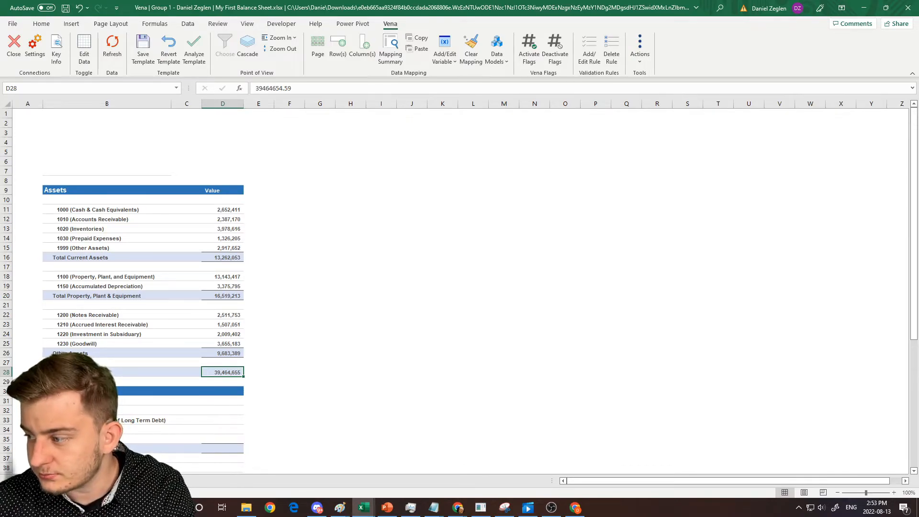
Switch to the Vena Modeler in the browser, examine the Account members under Total Assets and Total Current Assets, and return to the workbook
{"action": "key", "text": "alt+Tab"}
{"action": "left_click_drag", "start_coordinate": [918, 10], "coordinate": [512, 81]}
{"action": "left_click", "coordinate": [456, 287]}
{"action": "left_click", "coordinate": [455, 288]}
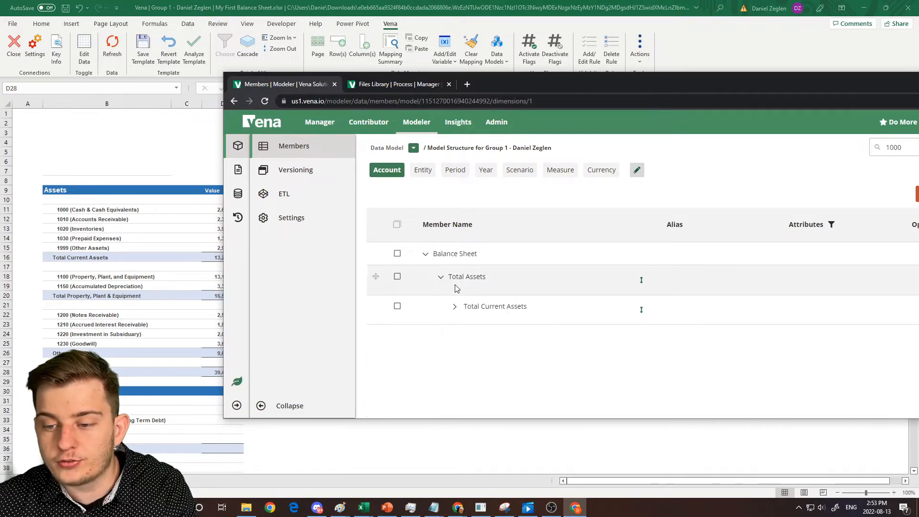
{"action": "left_click_drag", "start_coordinate": [452, 277], "coordinate": [482, 277]}
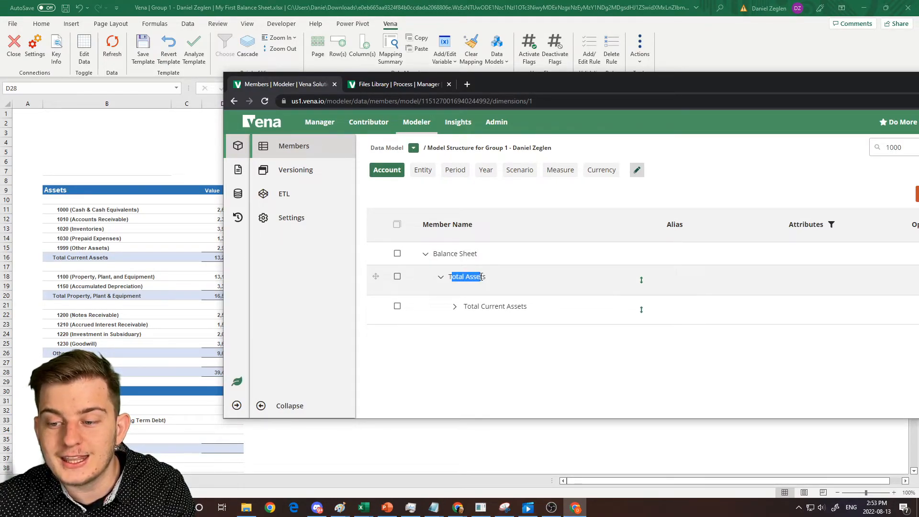
{"action": "left_click", "coordinate": [454, 309]}
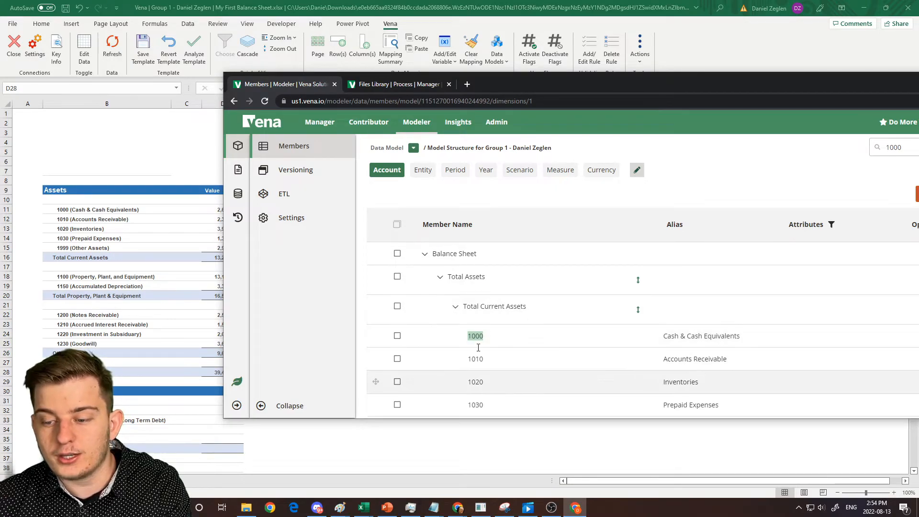
{"action": "left_click_drag", "start_coordinate": [522, 84], "coordinate": [918, 84]}
{"action": "left_click", "coordinate": [309, 249]}
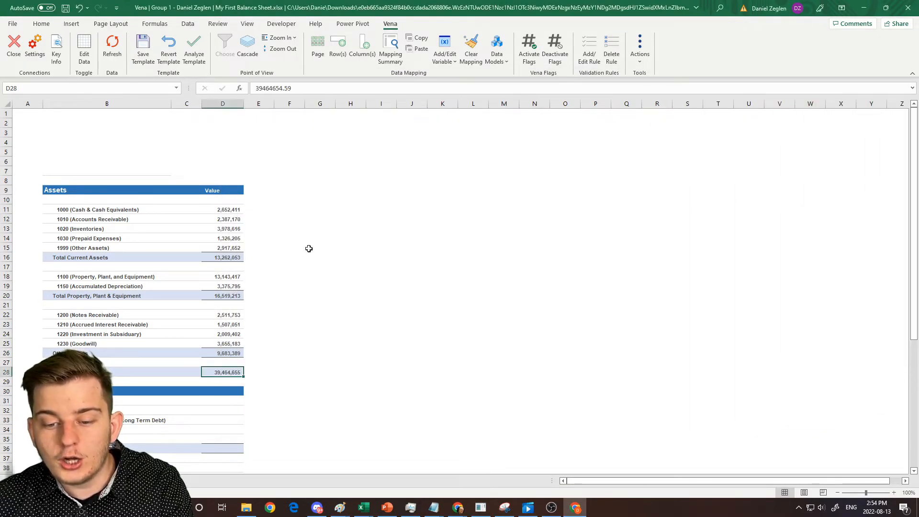
Clear the row mapping of the Total Assets label in B28
{"action": "left_click", "coordinate": [115, 372]}
{"action": "left_click", "coordinate": [471, 51]}
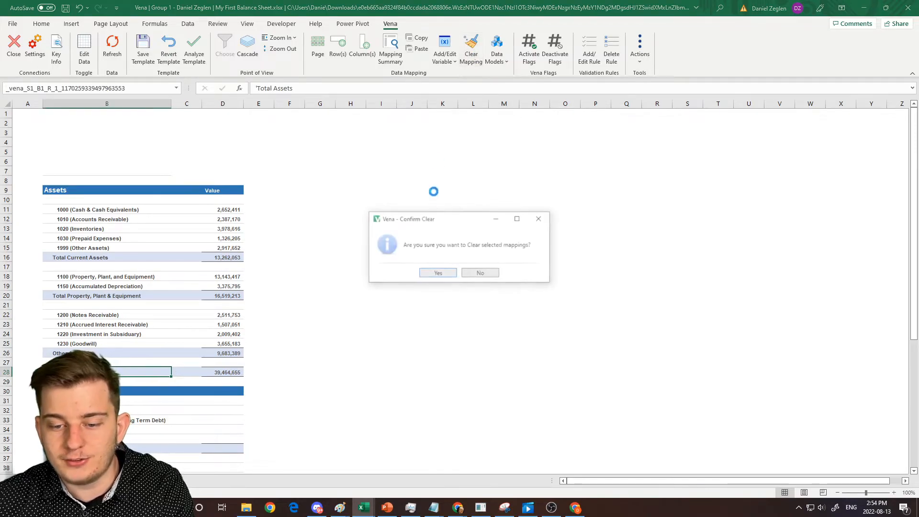
{"action": "left_click", "coordinate": [436, 275]}
Enter the formula =D26+D20+D16 in D28 to calculate Total Assets
{"action": "type", "text": "="}
{"action": "key", "text": "Up"}
{"action": "key", "text": "Up"}
{"action": "type", "text": "+"}
{"action": "key", "text": "Right"}
{"action": "key", "text": "Up"}
{"action": "key", "text": "Up"}
{"action": "key", "text": "Up"}
{"action": "key", "text": "Up"}
{"action": "key", "text": "Up"}
{"action": "key", "text": "Up"}
{"action": "key", "text": "Up"}
{"action": "key", "text": "Up"}
{"action": "key", "text": "Left"}
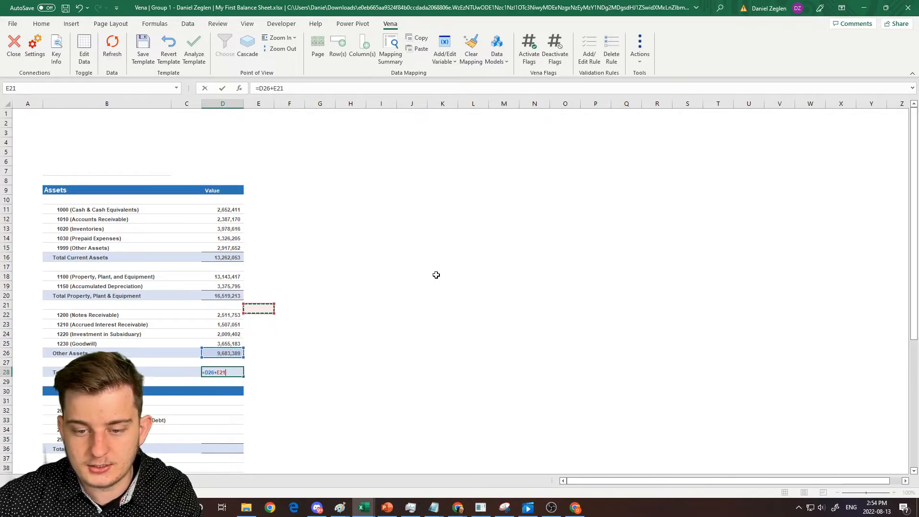
{"action": "type", "text": "+"}
{"action": "key", "text": "Up"}
{"action": "key", "text": "Up"}
{"action": "key", "text": "Up"}
{"action": "key", "text": "Up"}
{"action": "key", "text": "Up"}
{"action": "key", "text": "Up"}
{"action": "key", "text": "Up"}
{"action": "key", "text": "Up"}
{"action": "key", "text": "Up"}
{"action": "key", "text": "Up"}
{"action": "key", "text": "Up"}
{"action": "key", "text": "Up"}
{"action": "key", "text": "Up"}
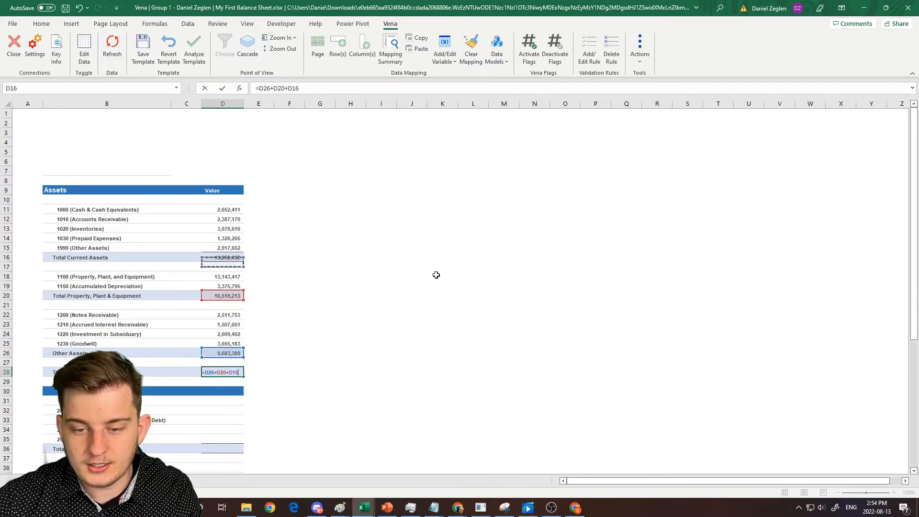
{"action": "key", "text": "Down"}
{"action": "key", "text": "Return"}
{"action": "key", "text": "Up"}
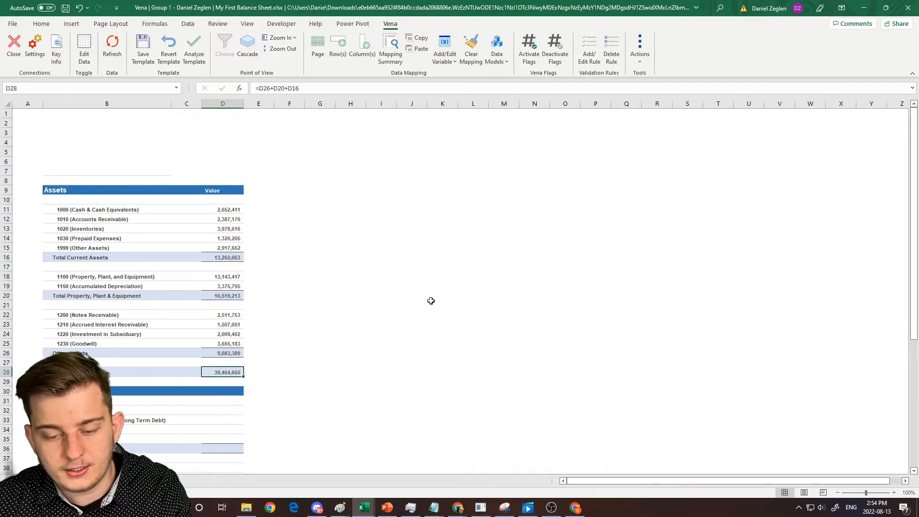
Map the liability and equity labels in B32:B59 as Account rows in section S1, block B1
{"action": "scroll", "coordinate": [398, 299], "scroll_direction": "down", "scroll_amount": 1}
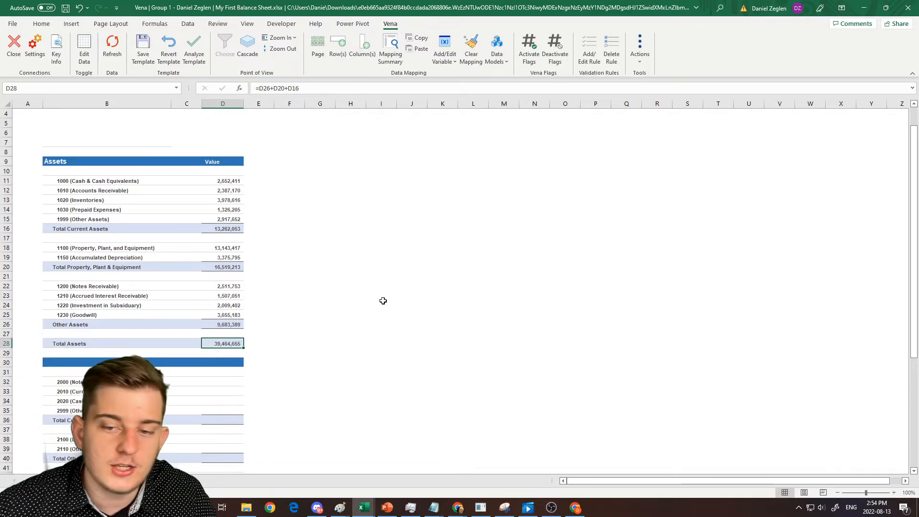
{"action": "scroll", "coordinate": [383, 300], "scroll_direction": "up", "scroll_amount": 1}
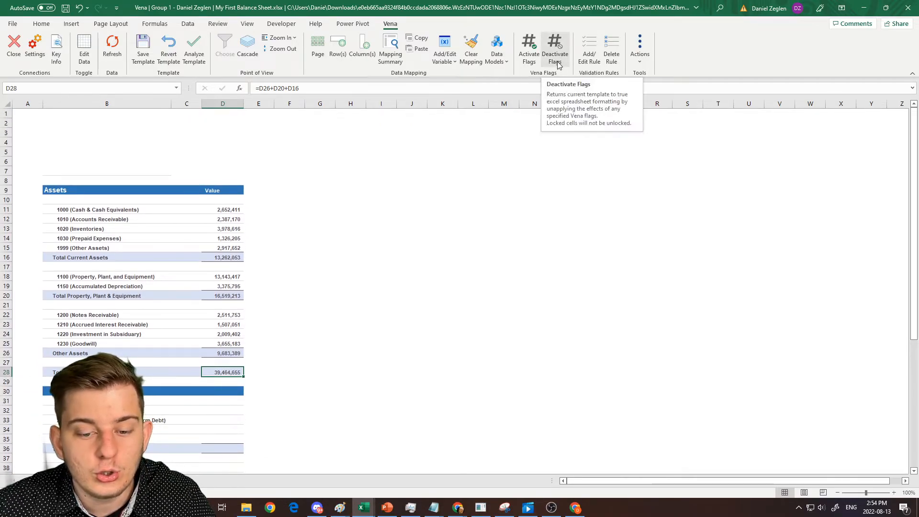
{"action": "scroll", "coordinate": [163, 317], "scroll_direction": "down", "scroll_amount": 3}
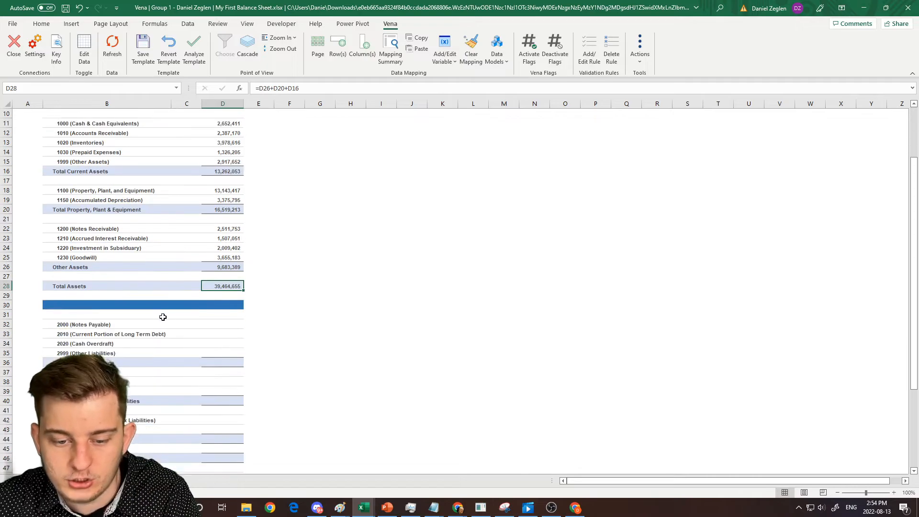
{"action": "scroll", "coordinate": [163, 317], "scroll_direction": "down", "scroll_amount": 1}
{"action": "left_click_drag", "start_coordinate": [81, 295], "coordinate": [96, 459]}
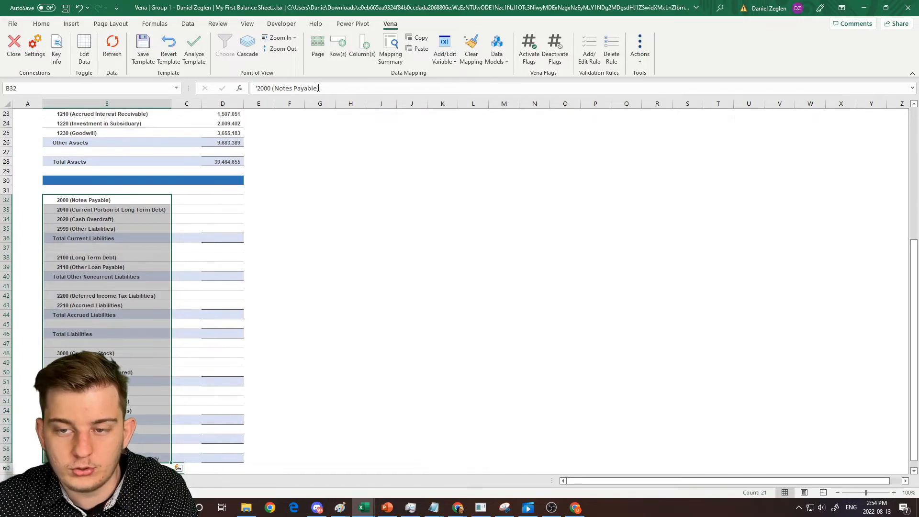
{"action": "left_click", "coordinate": [336, 61]}
{"action": "scroll", "coordinate": [596, 283], "scroll_direction": "down", "scroll_amount": 7}
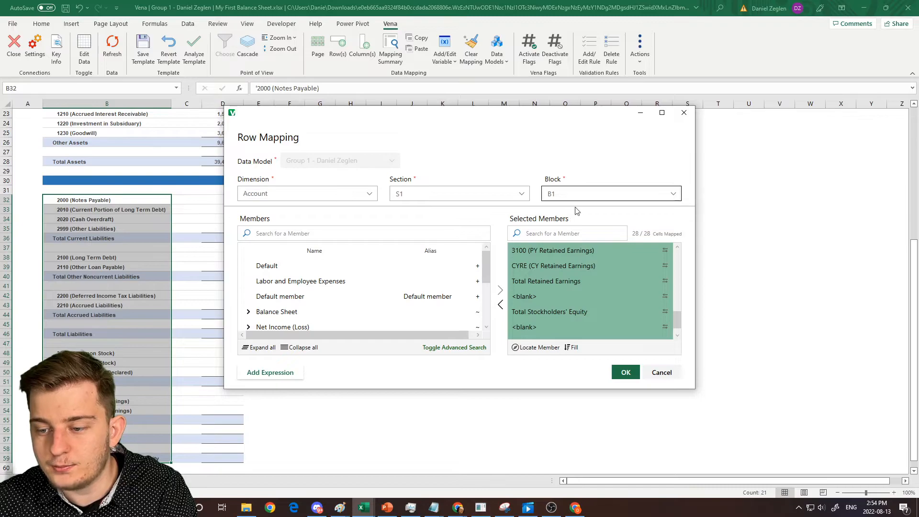
{"action": "left_click", "coordinate": [620, 373]}
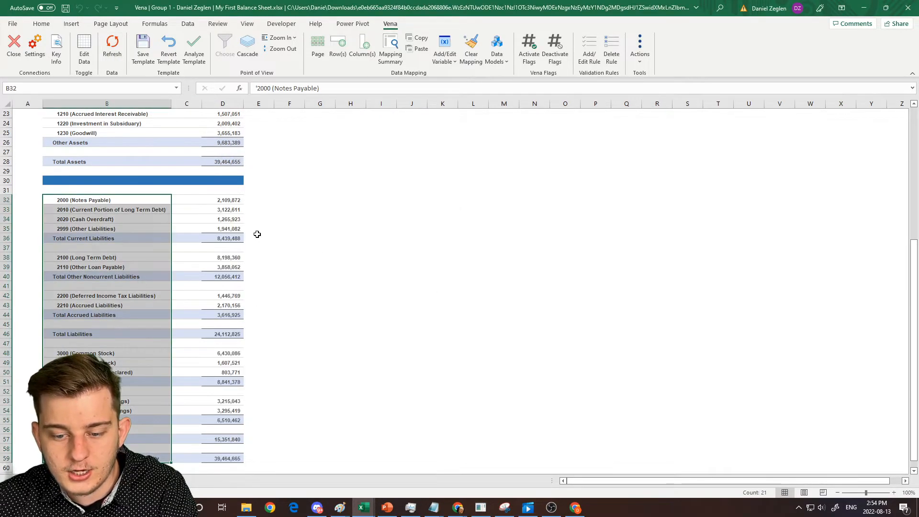
Compare the Total Assets value in D28 with the total liabilities and equity value in D59
{"action": "left_click", "coordinate": [229, 163]}
{"action": "left_click", "coordinate": [223, 467], "text": "ctrl"}
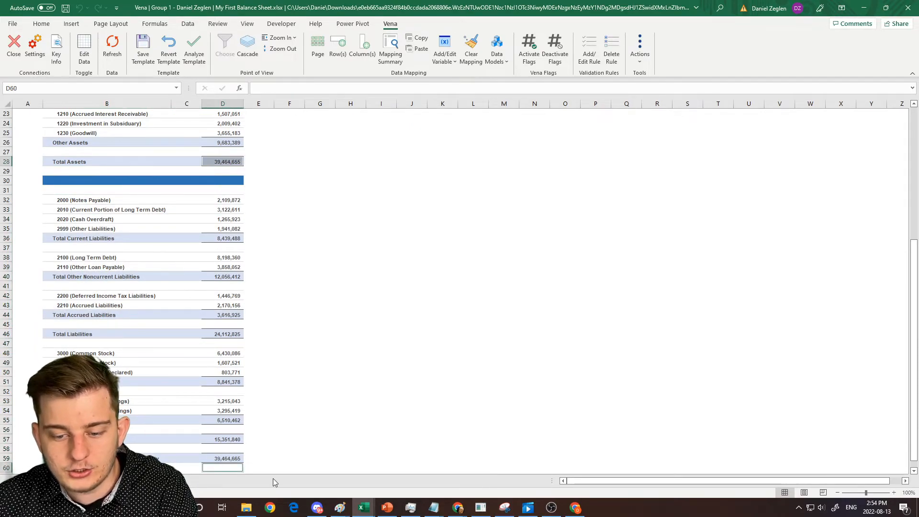
{"action": "left_click", "coordinate": [233, 458], "text": "ctrl"}
{"action": "scroll", "coordinate": [202, 379], "scroll_direction": "up", "scroll_amount": 7}
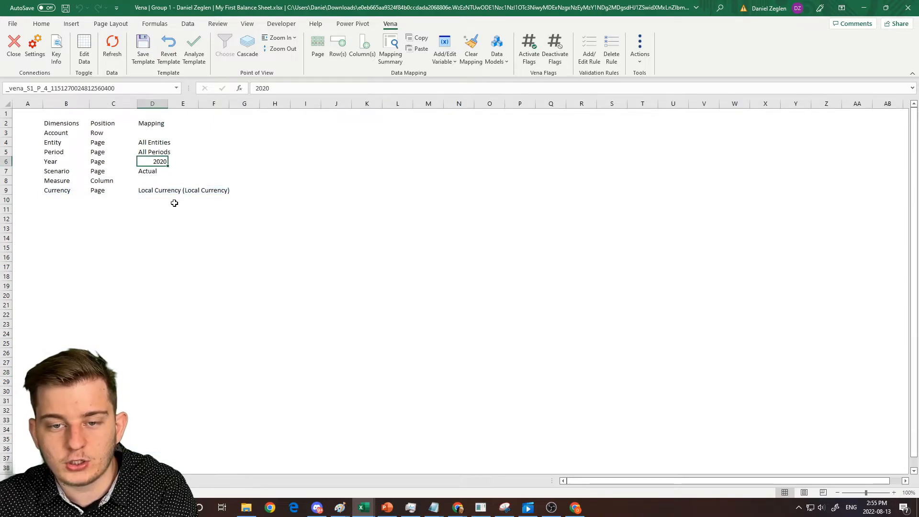
Clear the Scenario page mapping in D7 of the dimensions sheet and delete the cell's content
{"action": "left_click", "coordinate": [163, 172]}
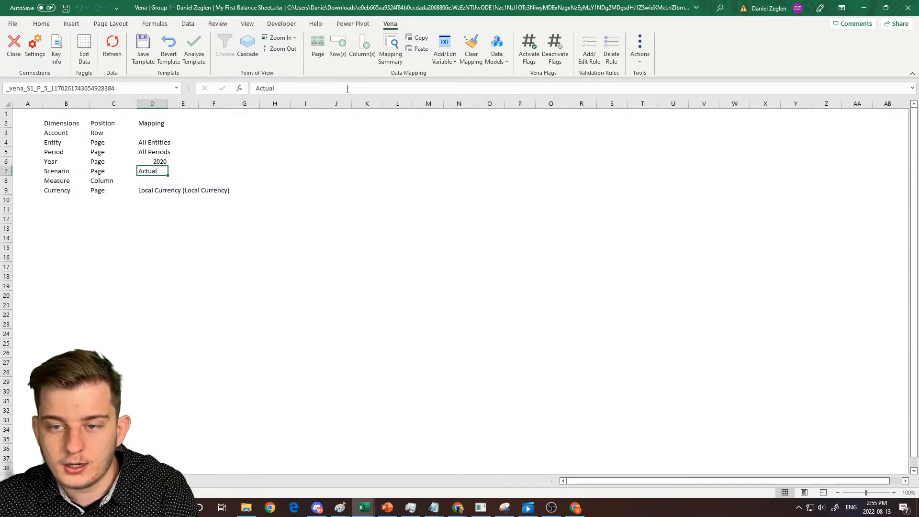
{"action": "left_click", "coordinate": [471, 50]}
{"action": "left_click", "coordinate": [437, 274]}
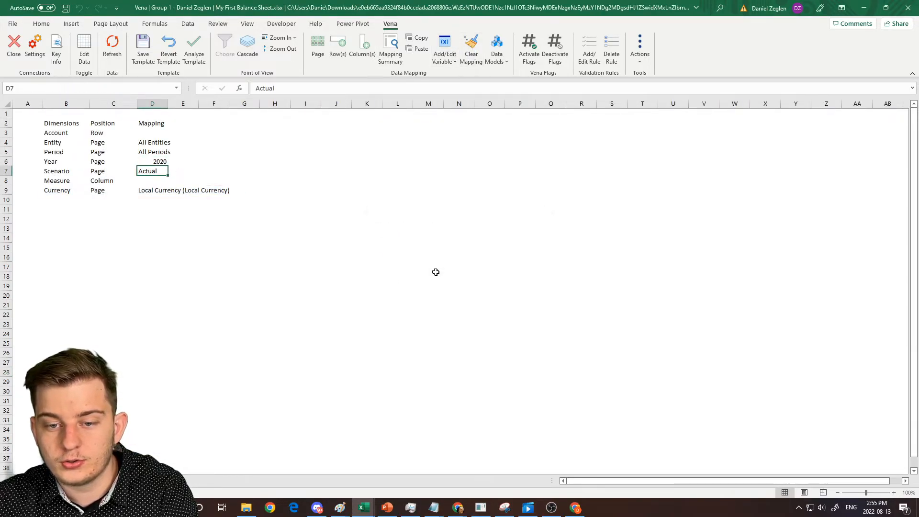
{"action": "key", "text": "Delete"}
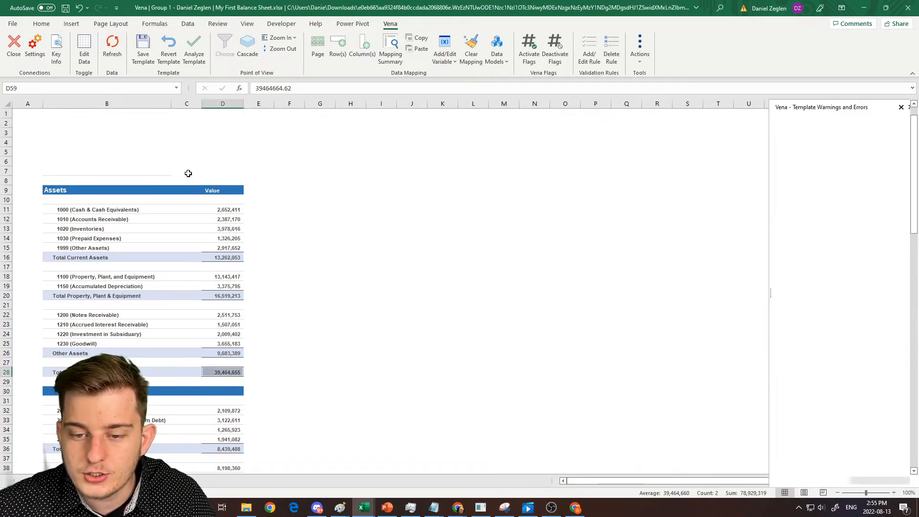
Examine the Un-mapped Dimensions warning and its affected cell locations, check the browser, and return to the workbook
{"action": "left_click", "coordinate": [830, 189]}
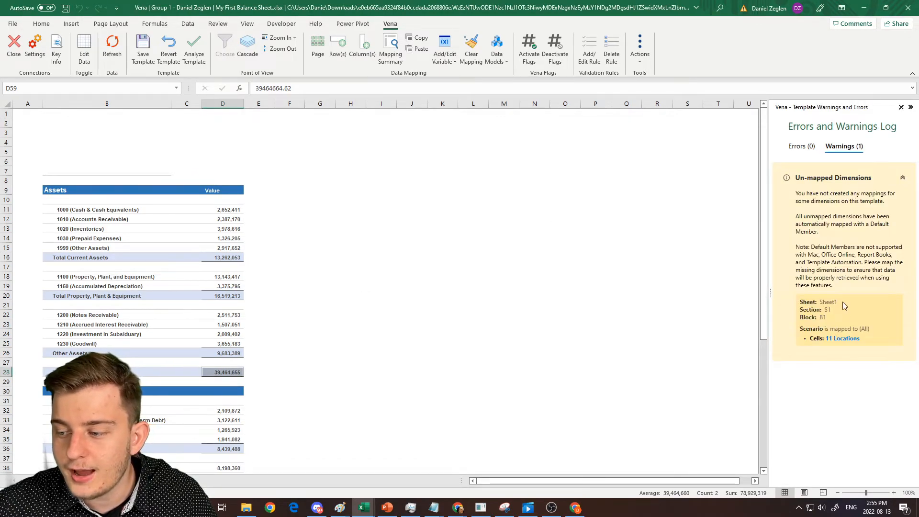
{"action": "left_click", "coordinate": [848, 339]}
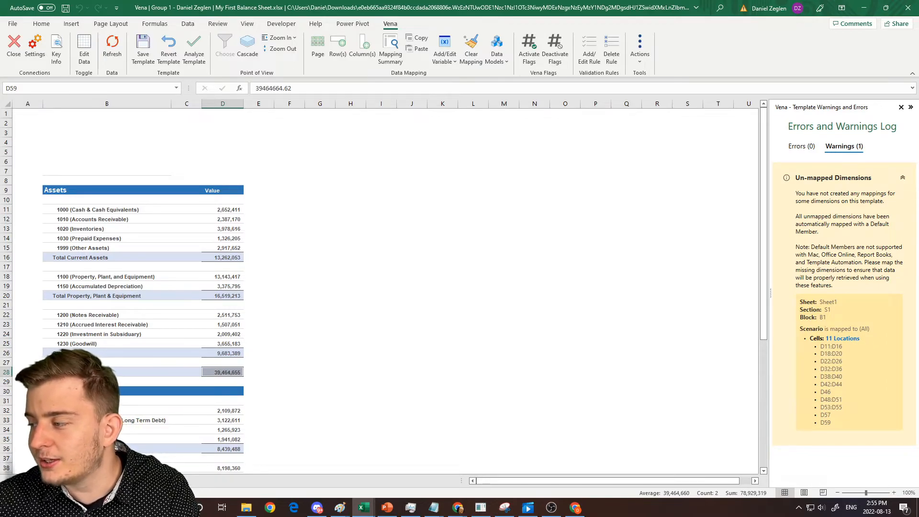
{"action": "key", "text": "alt+Tab"}
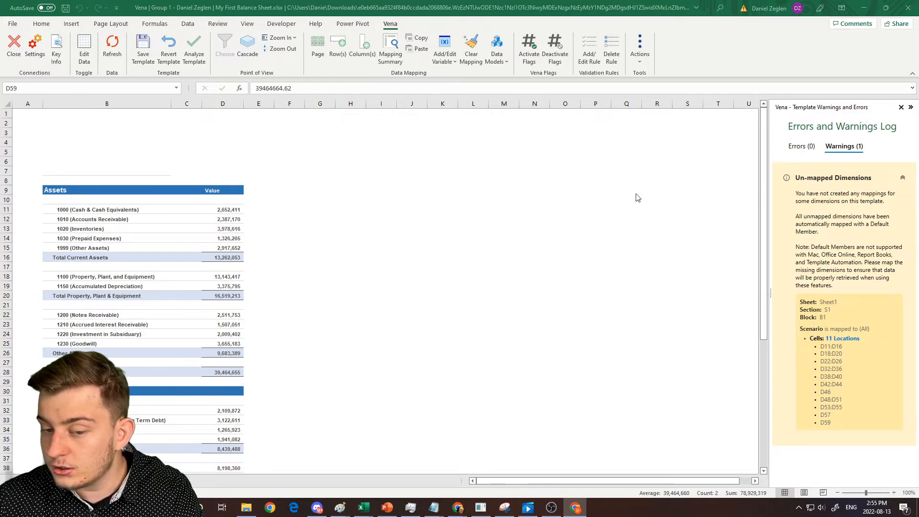
{"action": "left_click", "coordinate": [565, 209]}
Delete the balance sheet values in column D from D11 downward and refresh the data
{"action": "left_click_drag", "start_coordinate": [225, 209], "coordinate": [238, 456]}
{"action": "key", "text": "Delete"}
{"action": "scroll", "coordinate": [238, 455], "scroll_direction": "up", "scroll_amount": 8}
{"action": "left_click", "coordinate": [114, 41]}
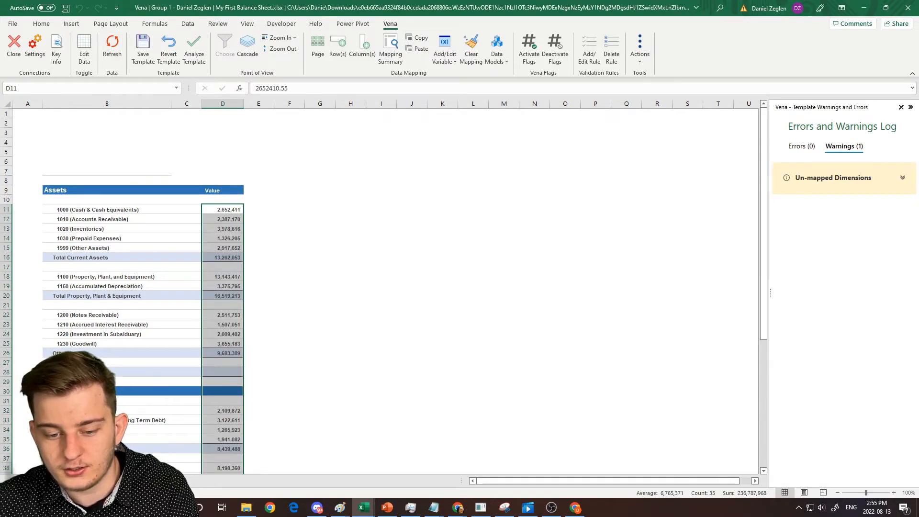
Clear the Currency page mapping in D9 of the dimensions sheet and refresh the data
{"action": "key", "text": "ctrl+Page_Down"}
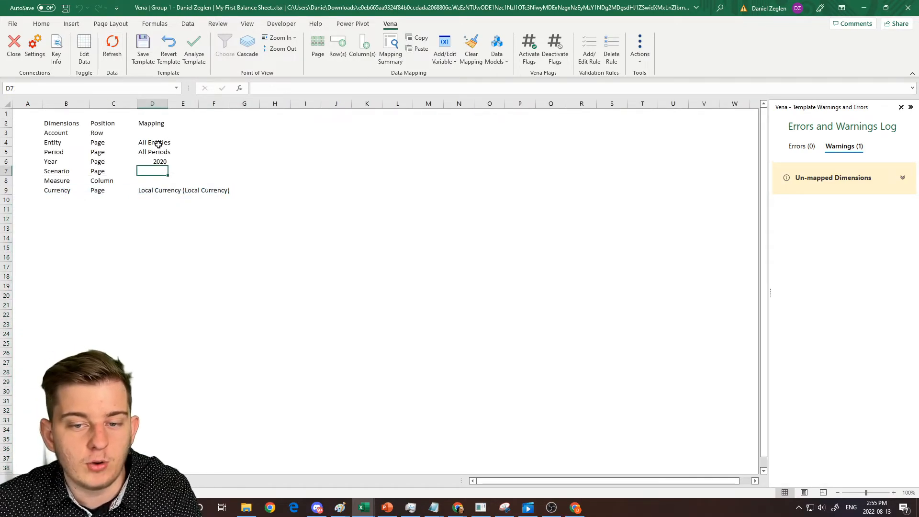
{"action": "left_click", "coordinate": [154, 150]}
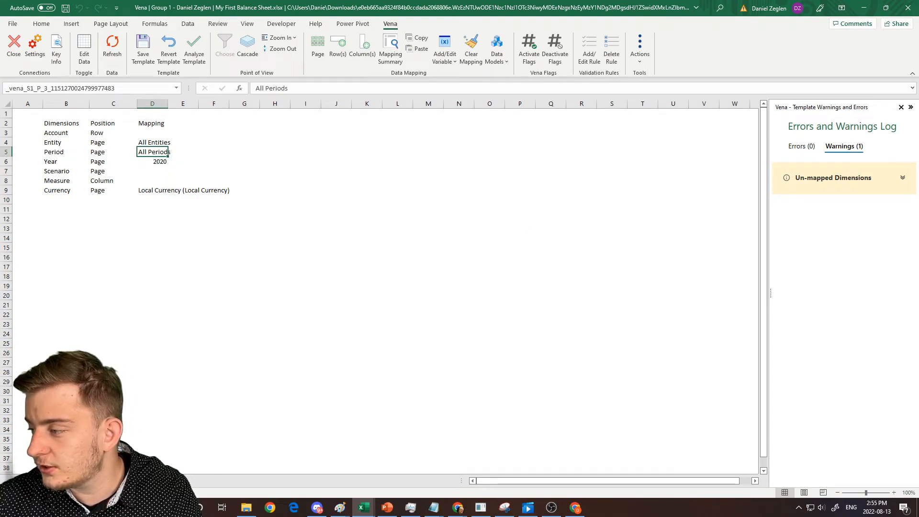
{"action": "key", "text": "alt+Tab"}
{"action": "key", "text": "alt+Tab"}
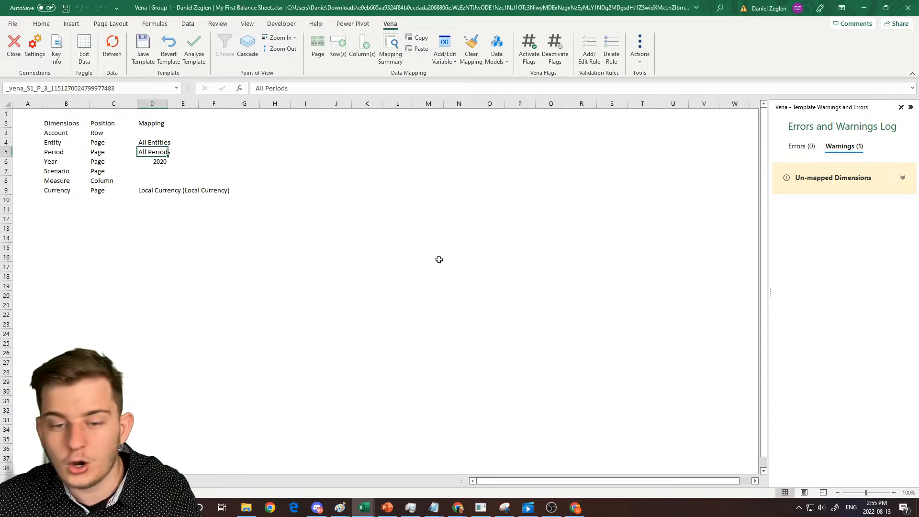
{"action": "left_click", "coordinate": [165, 191]}
{"action": "left_click", "coordinate": [471, 50]}
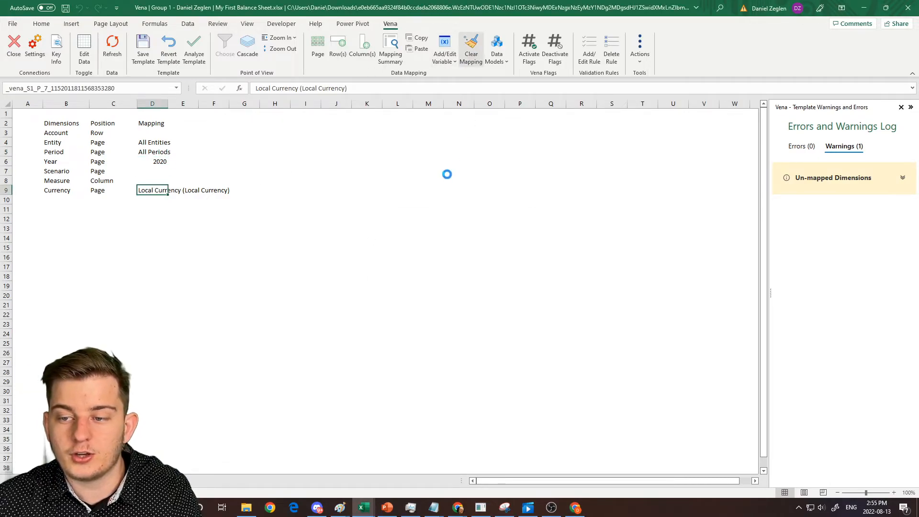
{"action": "left_click", "coordinate": [439, 273]}
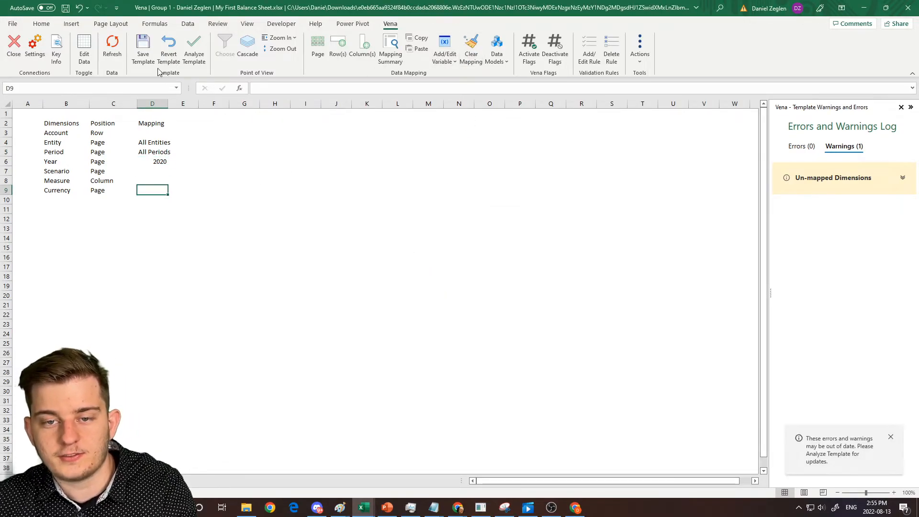
{"action": "left_click", "coordinate": [119, 59]}
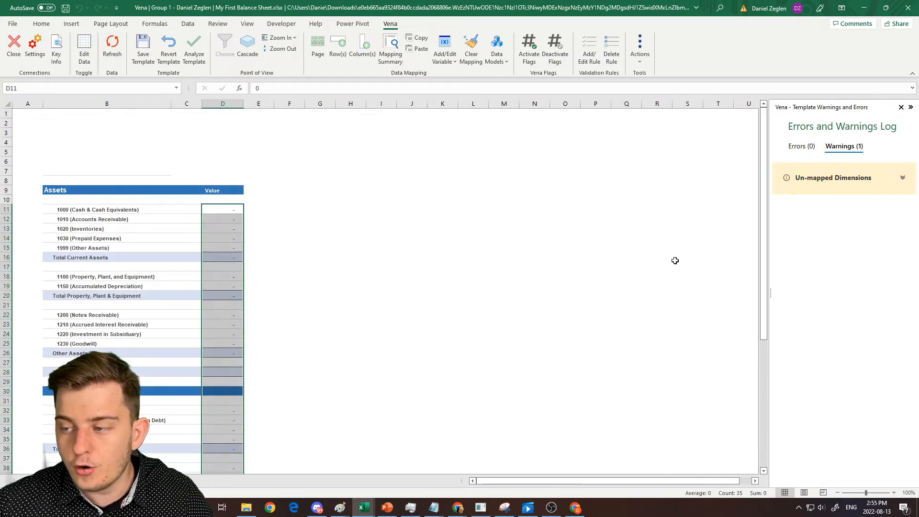
Examine the Un-mapped Dimensions warning, close the log, and analyze the template again to reopen the warning's details
{"action": "left_click", "coordinate": [834, 185]}
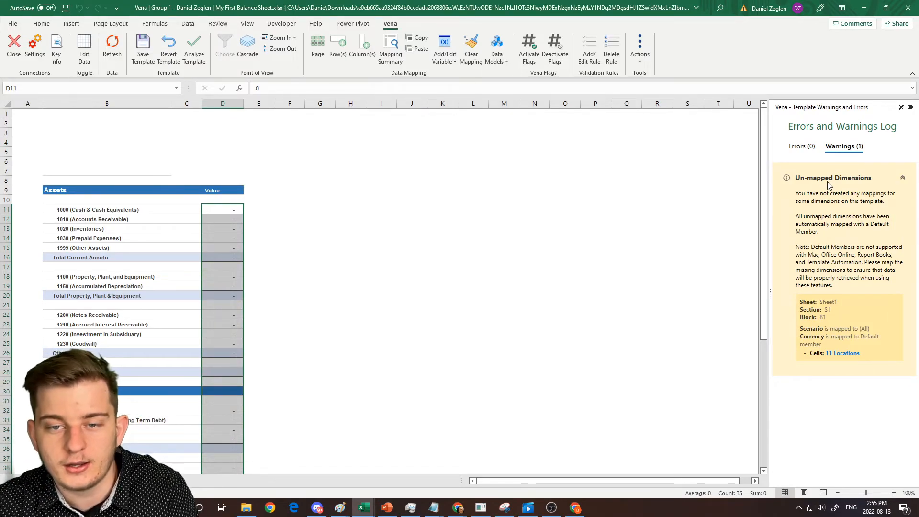
{"action": "left_click", "coordinate": [901, 107]}
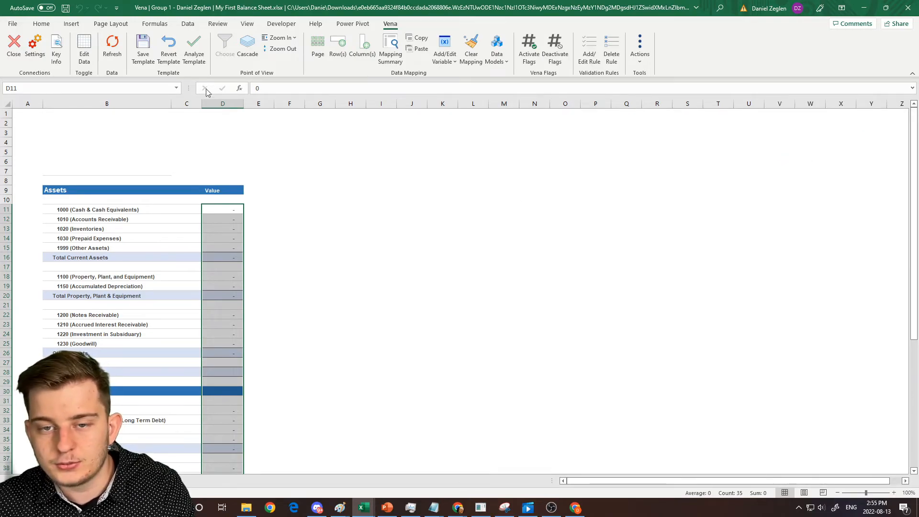
{"action": "left_click", "coordinate": [194, 51]}
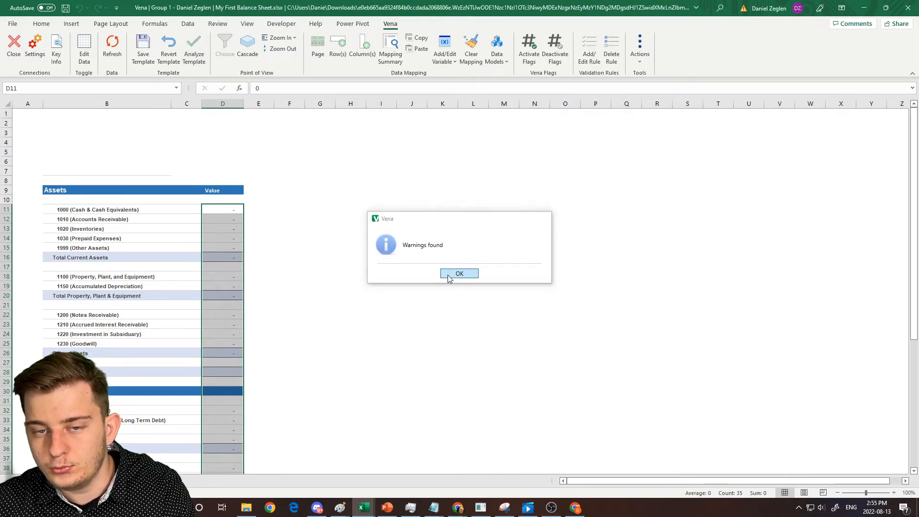
{"action": "left_click", "coordinate": [459, 273]}
{"action": "left_click", "coordinate": [846, 180]}
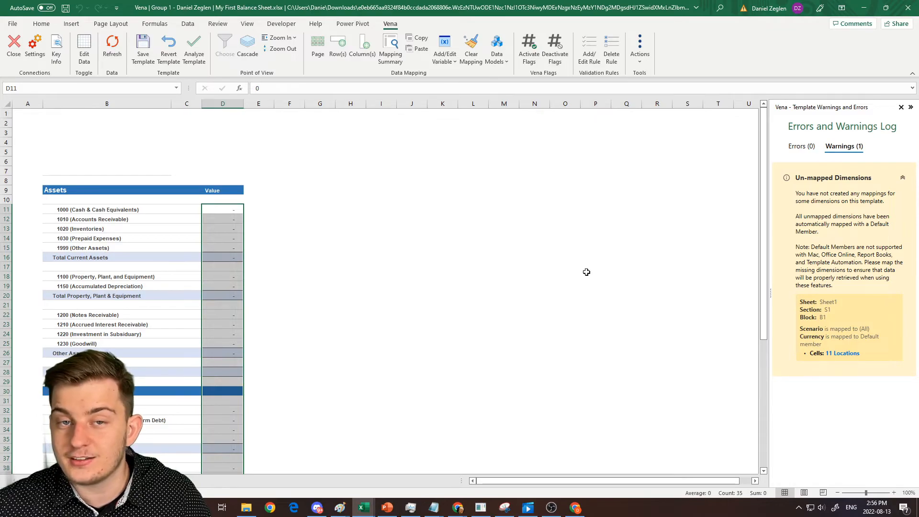
Switch to the Vena Modeler in the browser, examine the Currency dimension's Default member, and return to the workbook
{"action": "left_click_drag", "start_coordinate": [918, 201], "coordinate": [452, 75]}
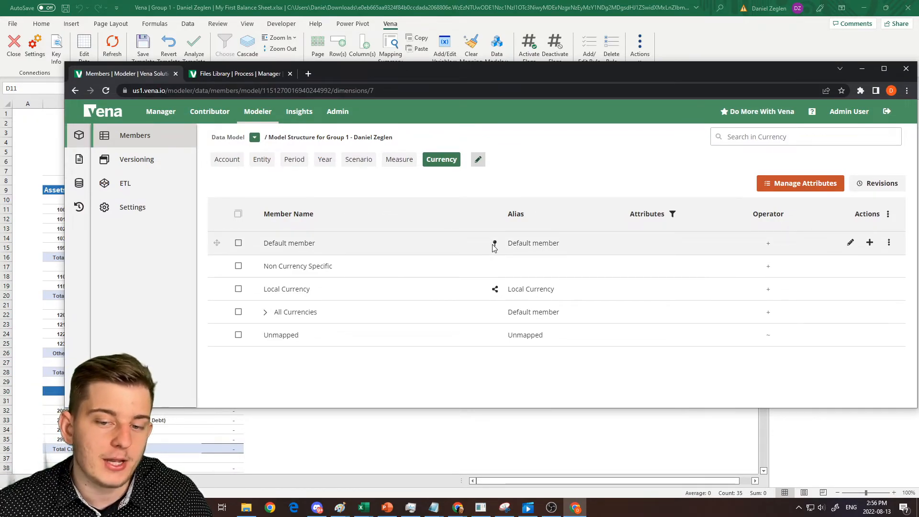
{"action": "left_click_drag", "start_coordinate": [262, 247], "coordinate": [328, 247]}
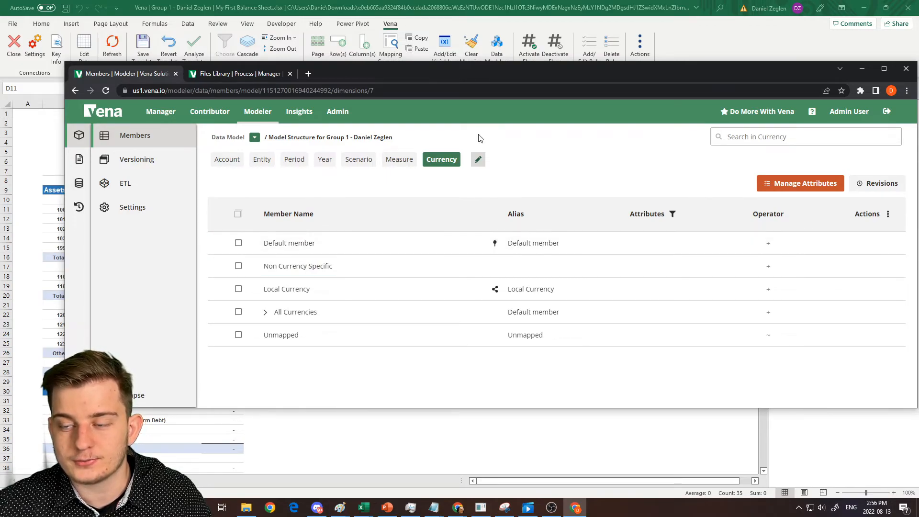
{"action": "left_click_drag", "start_coordinate": [498, 80], "coordinate": [918, 10]}
{"action": "left_click", "coordinate": [163, 322]}
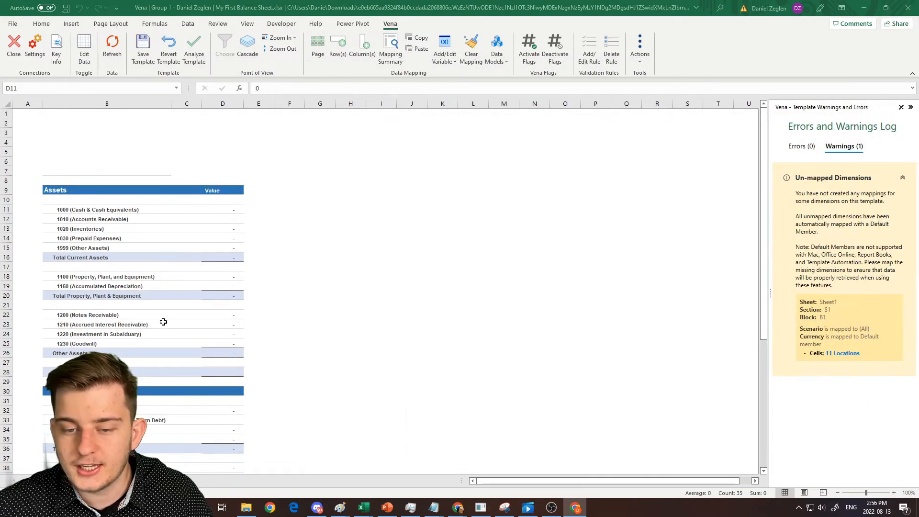
On the dimensions sheet, enter Local Currencyt for Currency in D9 and Actual for Scenario in D7
{"action": "left_click", "coordinate": [77, 481]}
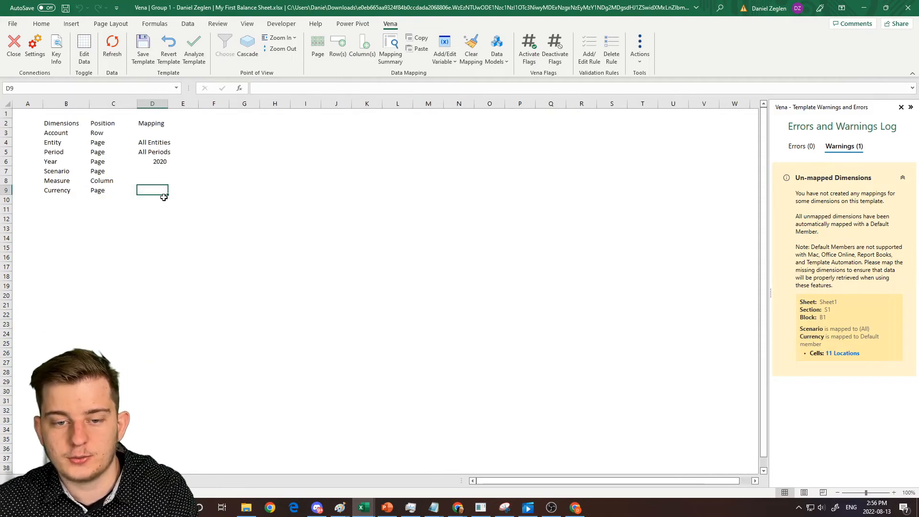
{"action": "type", "text": "Loca"}
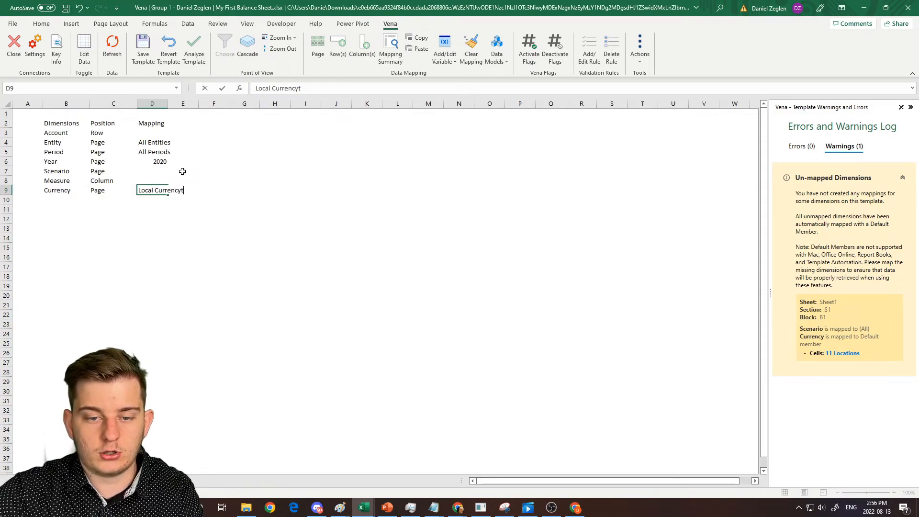
{"action": "type", "text": "l Currencyt"}
{"action": "key", "text": "Return"}
{"action": "key", "text": "Up"}
{"action": "key", "text": "Up"}
{"action": "key", "text": "Up"}
{"action": "key", "text": "Left"}
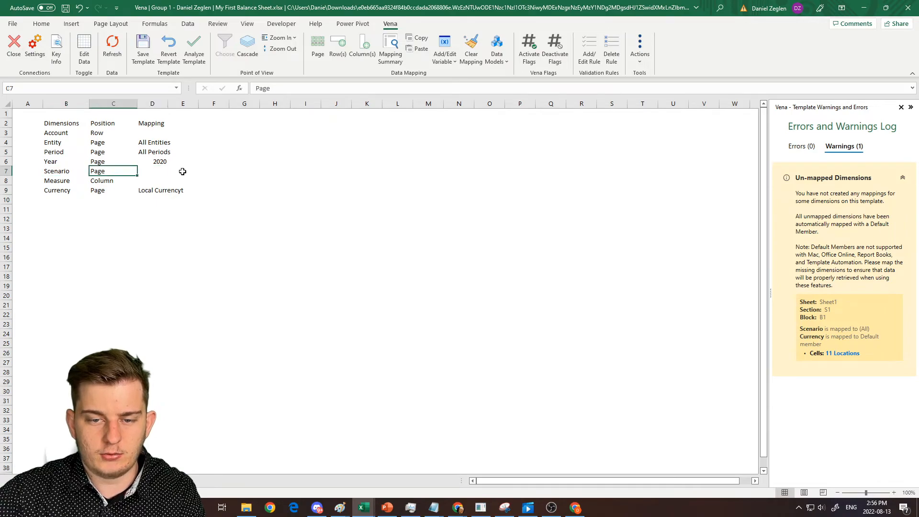
{"action": "key", "text": "Right"}
{"action": "type", "text": "Actual"}
{"action": "key", "text": "Return"}
Apply page mapping in section S1 to D6:D9, with the Currency dimension mapped to Local Currency
{"action": "key", "text": "Up"}
{"action": "key", "text": "shift+Down"}
{"action": "key", "text": "shift+Down"}
{"action": "key", "text": "Up"}
{"action": "key", "text": "Up"}
{"action": "key", "text": "Down"}
{"action": "key", "text": "shift+Down"}
{"action": "key", "text": "shift+Down"}
{"action": "key", "text": "shift+Down"}
{"action": "key", "text": "shift+Down"}
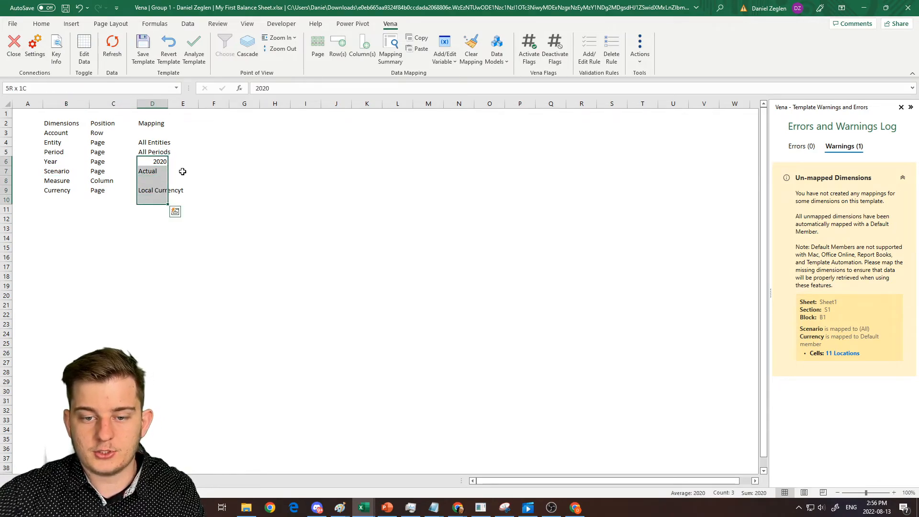
{"action": "key", "text": "shift+Up"}
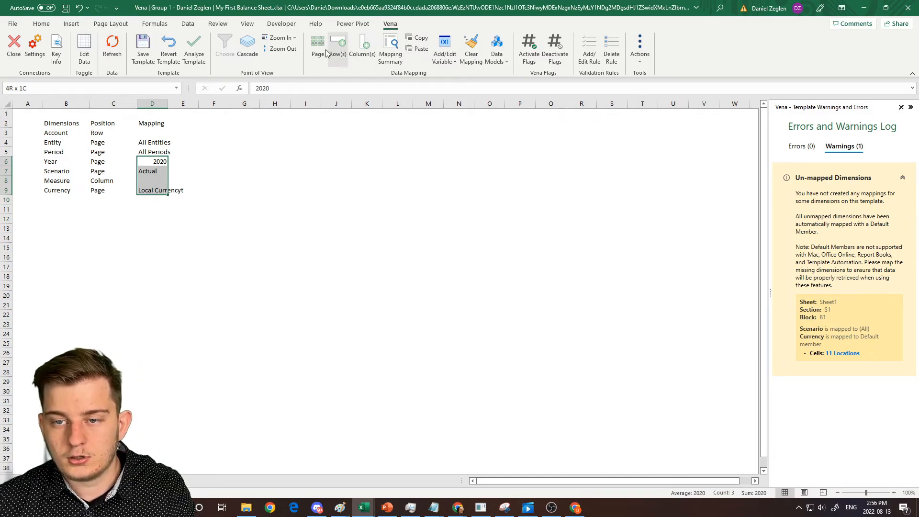
{"action": "left_click", "coordinate": [675, 161]}
{"action": "left_click", "coordinate": [675, 161]}
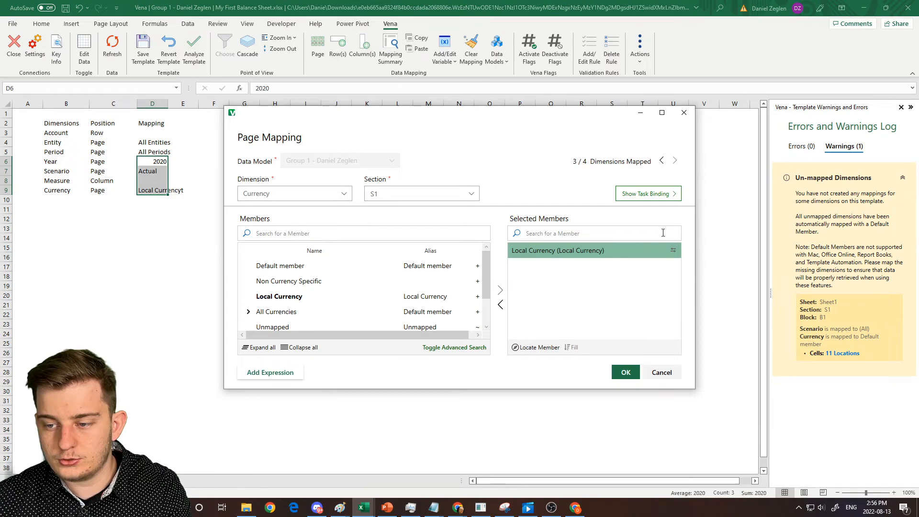
{"action": "left_click", "coordinate": [627, 375]}
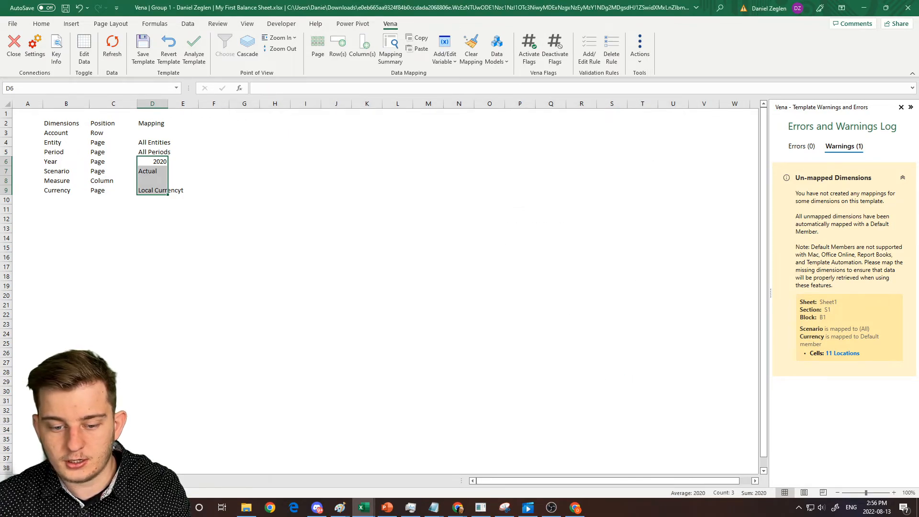
Refresh the template data and apply row mapping to the Total Assets cell B28 on the balance sheet in section S1, block B1
{"action": "left_click", "coordinate": [113, 53]}
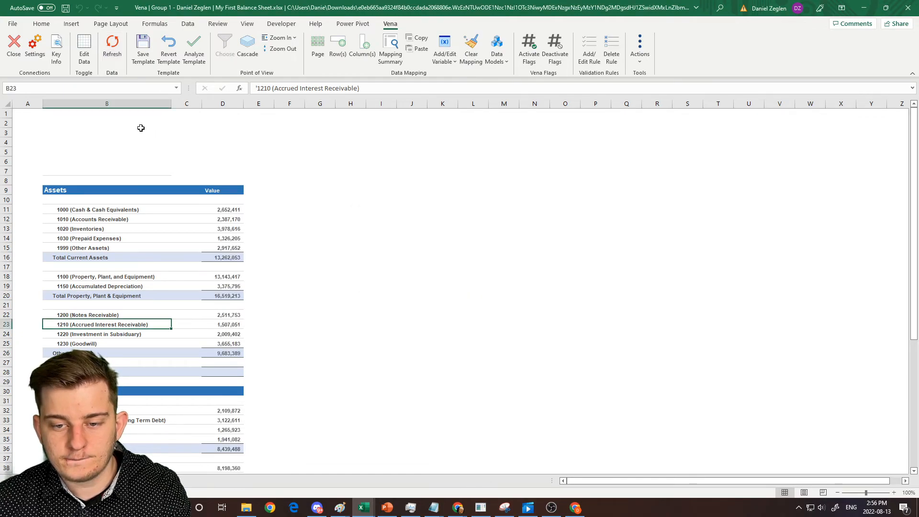
{"action": "scroll", "coordinate": [269, 254], "scroll_direction": "down", "scroll_amount": 3}
{"action": "left_click", "coordinate": [58, 286]}
{"action": "left_click", "coordinate": [228, 286]}
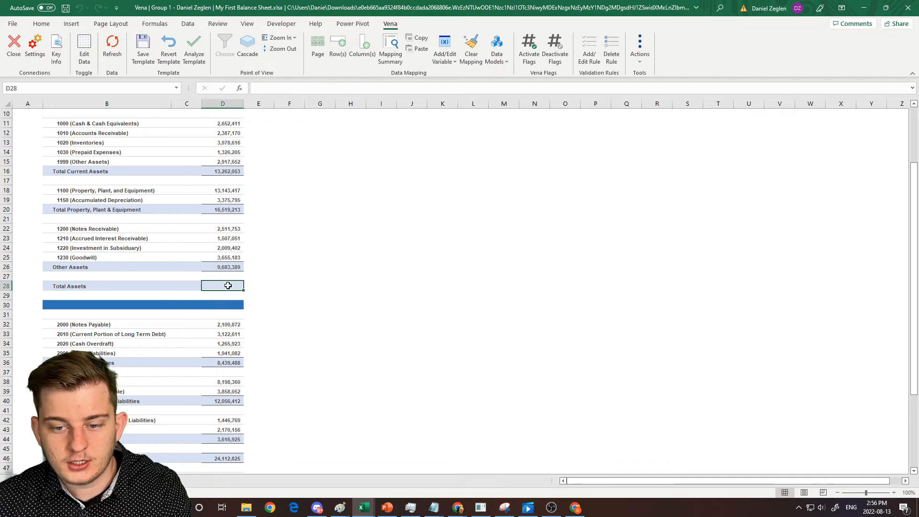
{"action": "left_click", "coordinate": [85, 286]}
{"action": "left_click", "coordinate": [337, 48]}
{"action": "left_click", "coordinate": [616, 369]}
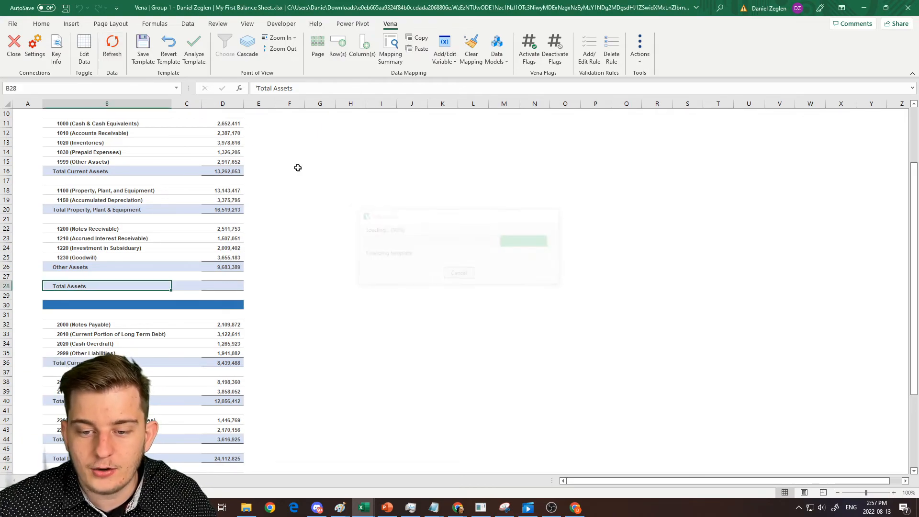
Save the balance sheet template to Vena and maximize the workbook window
{"action": "scroll", "coordinate": [289, 183], "scroll_direction": "down", "scroll_amount": 11}
{"action": "scroll", "coordinate": [290, 182], "scroll_direction": "up", "scroll_amount": 14}
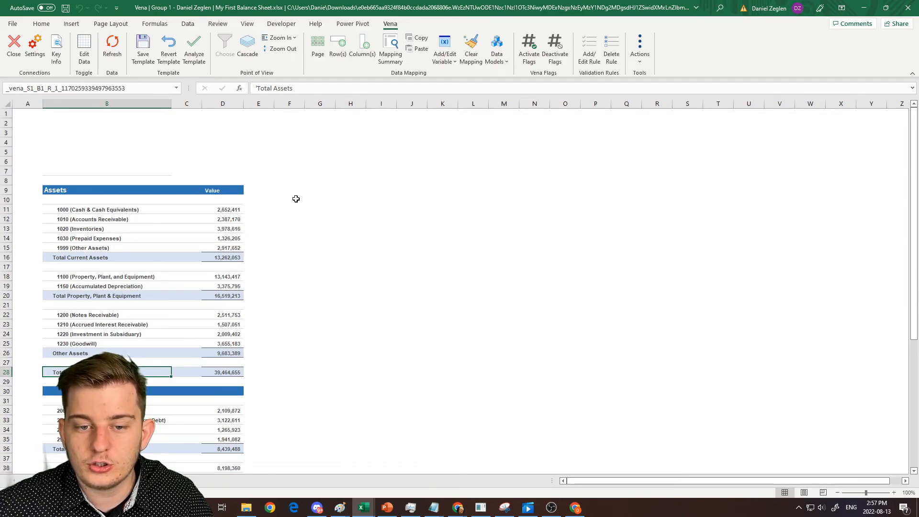
{"action": "left_click", "coordinate": [147, 56]}
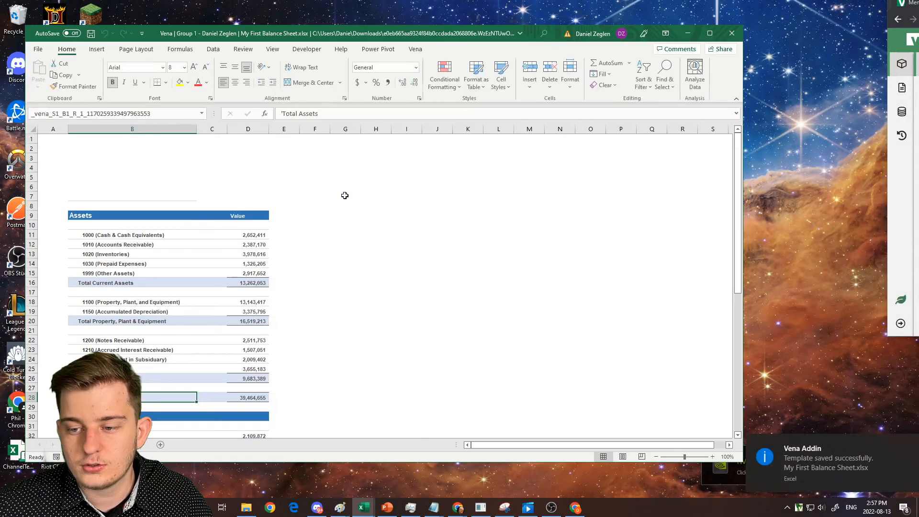
{"action": "double_click", "coordinate": [325, 33]}
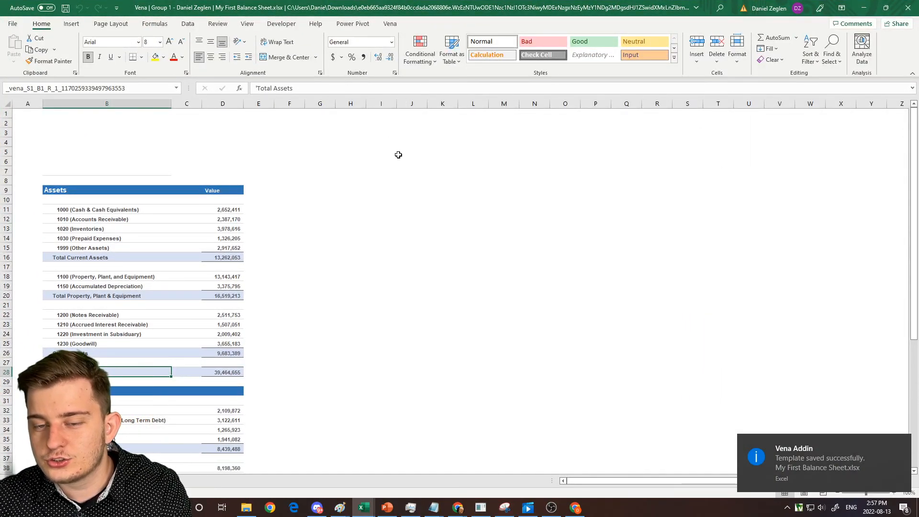
Review the balance sheet's asset, liability and equity rows, and highlight the dimension names Entity through Currency in B4:B9 on the dimensions sheet
{"action": "scroll", "coordinate": [392, 162], "scroll_direction": "down", "scroll_amount": 12}
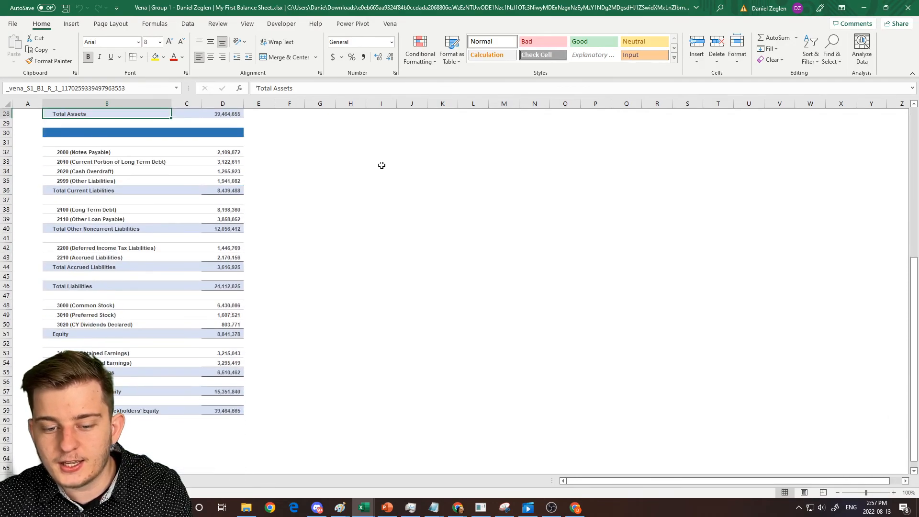
{"action": "scroll", "coordinate": [382, 165], "scroll_direction": "up", "scroll_amount": 12}
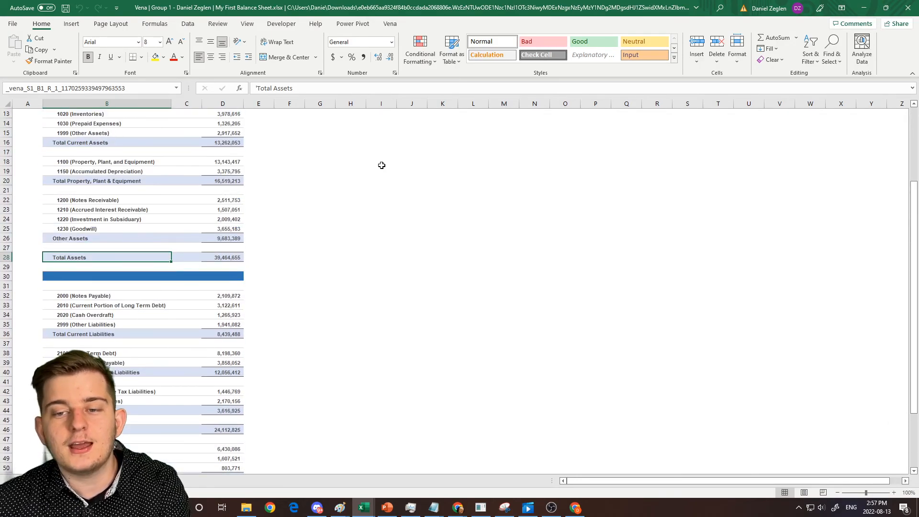
{"action": "scroll", "coordinate": [381, 165], "scroll_direction": "down", "scroll_amount": 2}
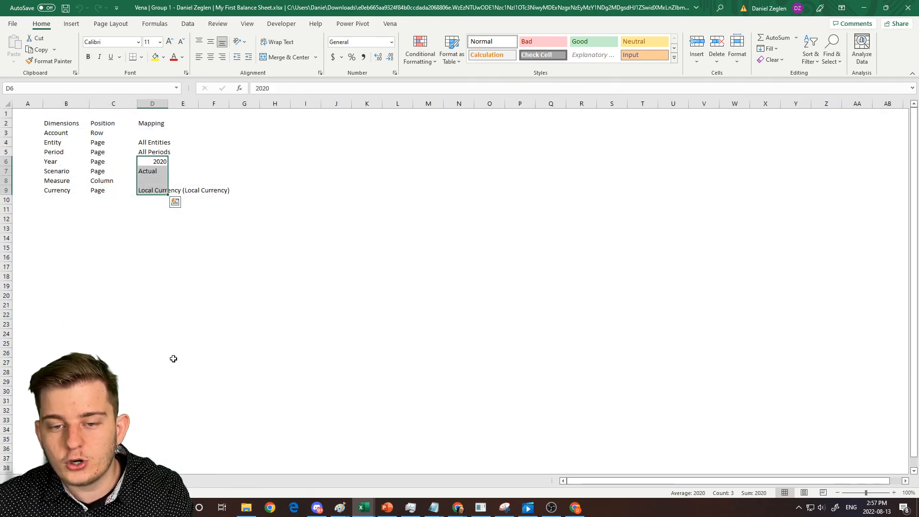
{"action": "left_click_drag", "start_coordinate": [57, 141], "coordinate": [60, 190]}
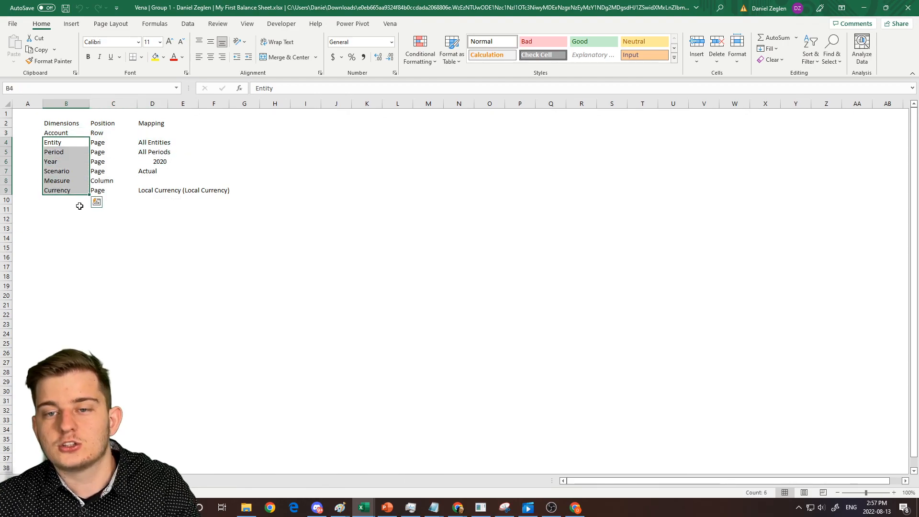